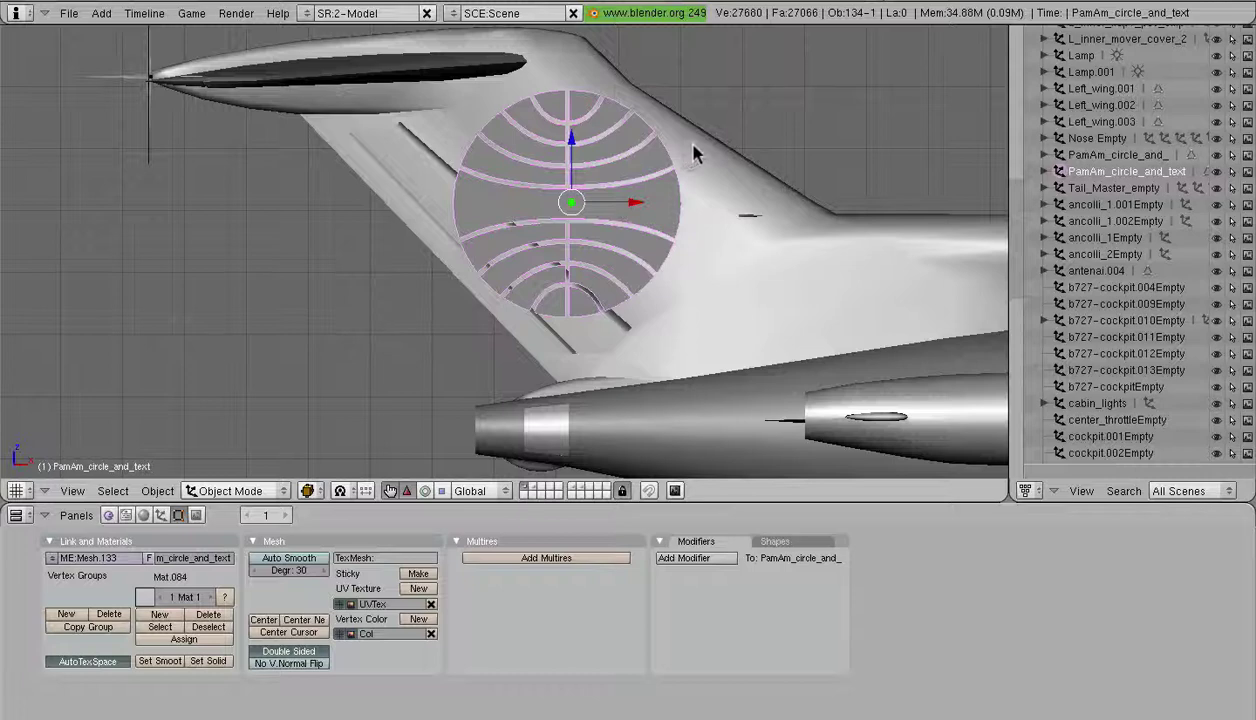
- Inspect the tail fin and the meshes of rudder_1 and rudder_2 behind the logo circle in Edit Mode
right_click(687, 146)
scroll(690, 130, down, 4)
scroll(499, 238, up, 5)
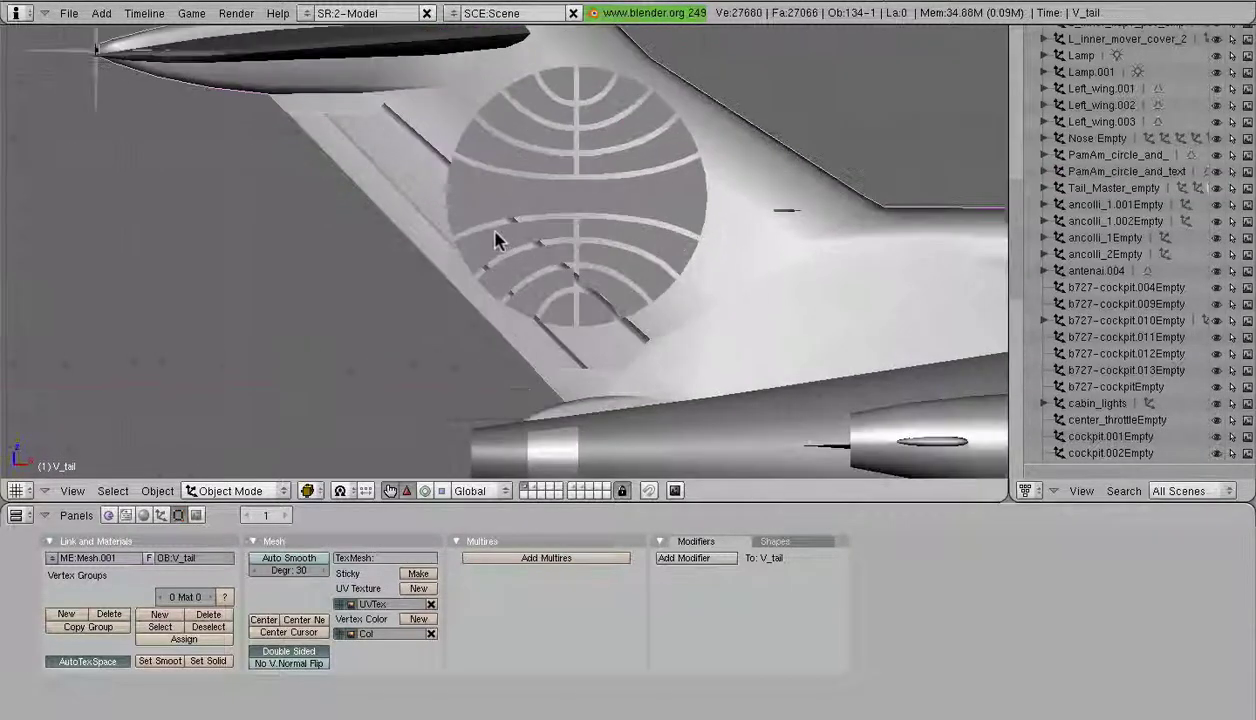
right_click(410, 157)
key(Tab)
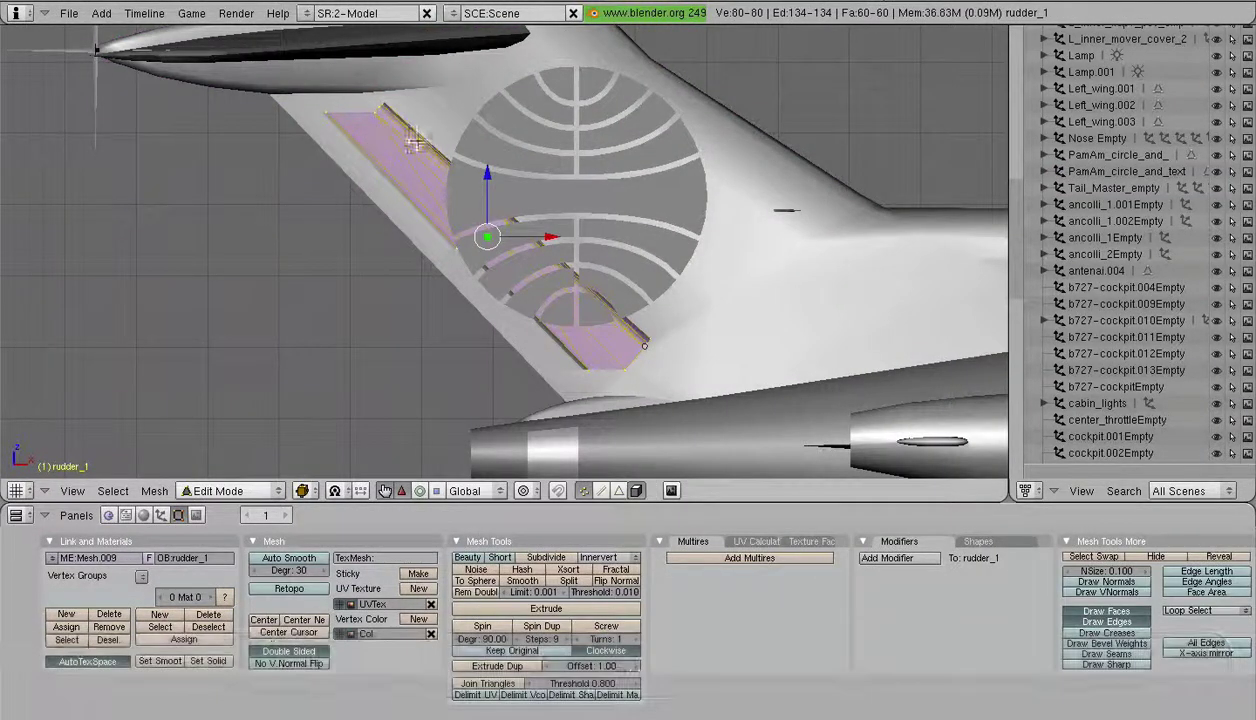
key(Tab)
right_click(442, 276)
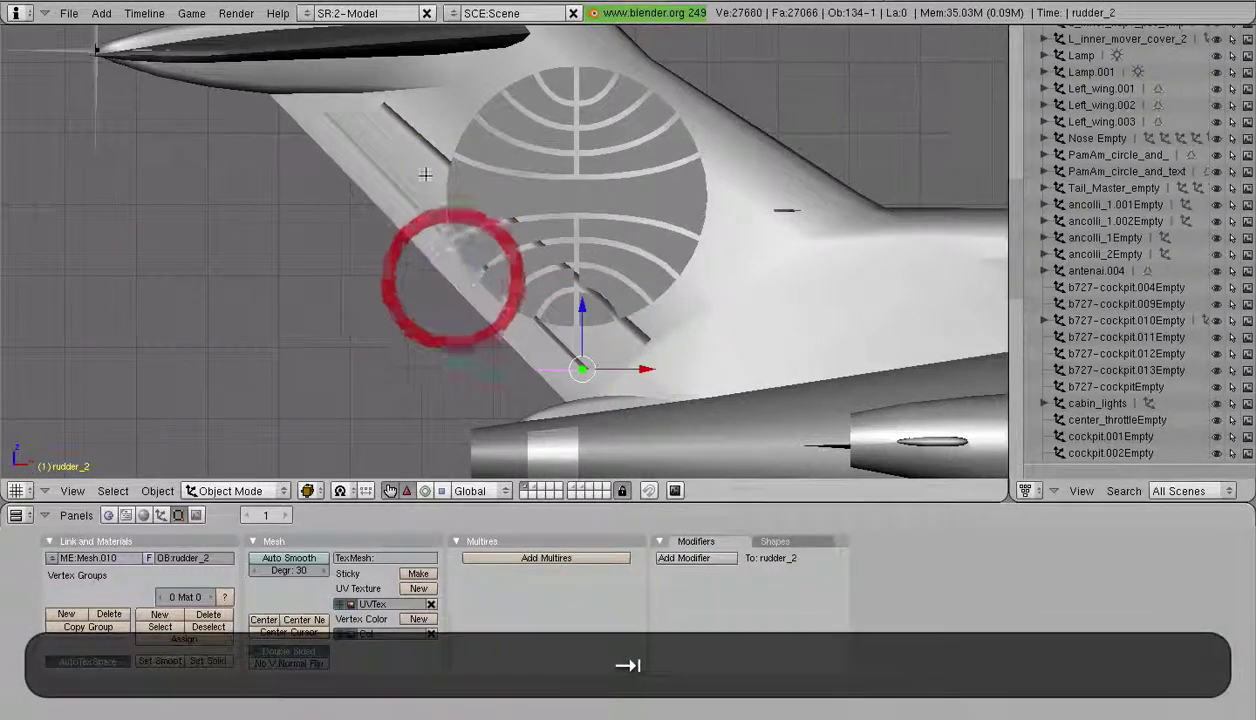
key(Tab)
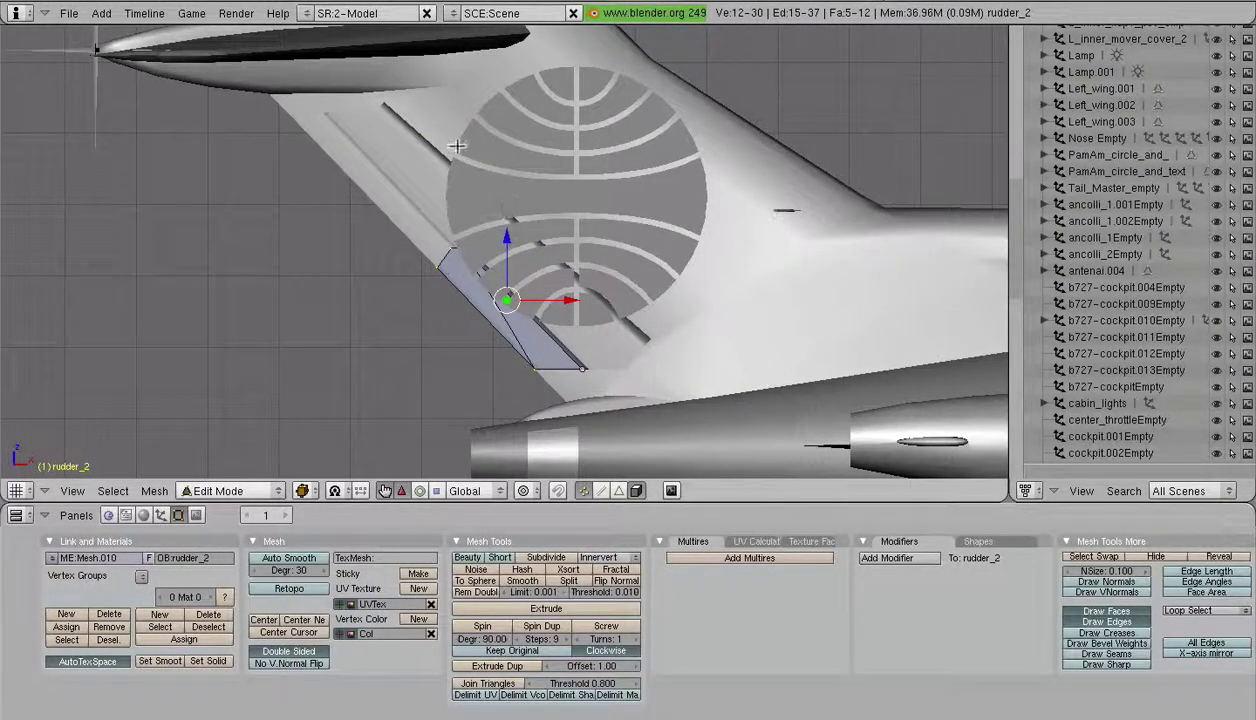
key(Tab)
- Examine the PamAm_circle_and_text mesh in Edit Mode and where the logo crosses the rudder edges
right_click(566, 191)
key(Tab)
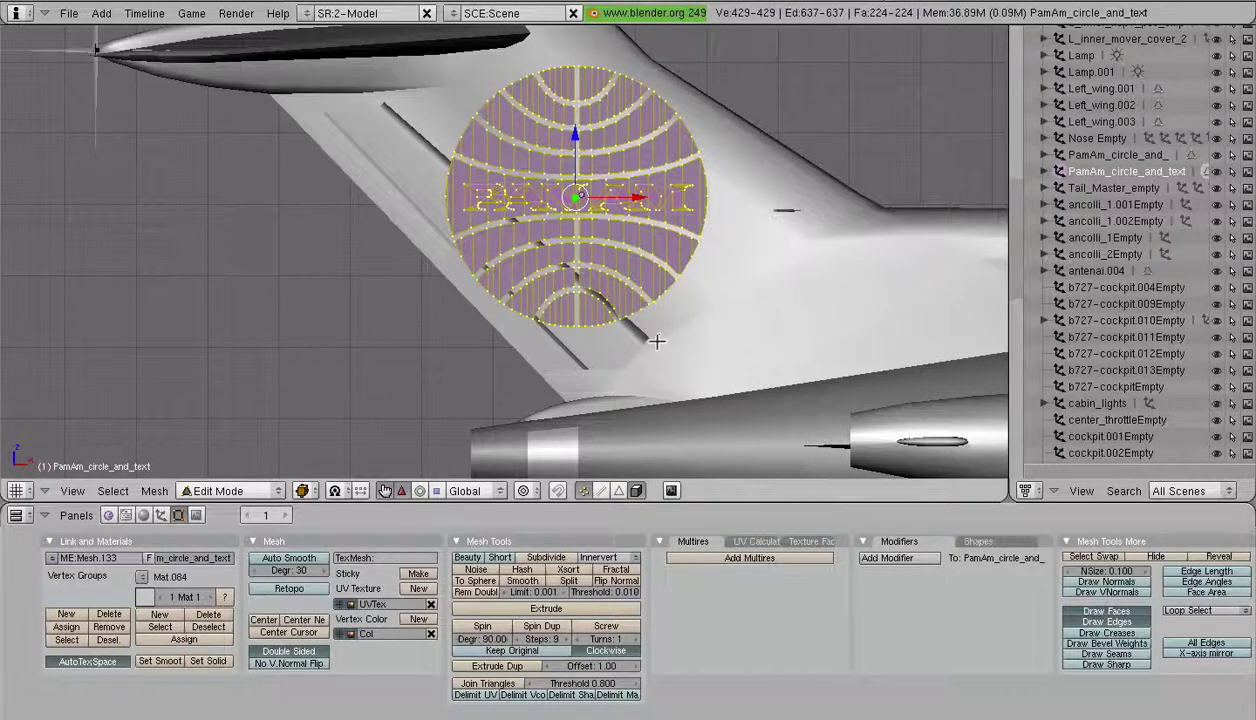
scroll(414, 127, up, 3)
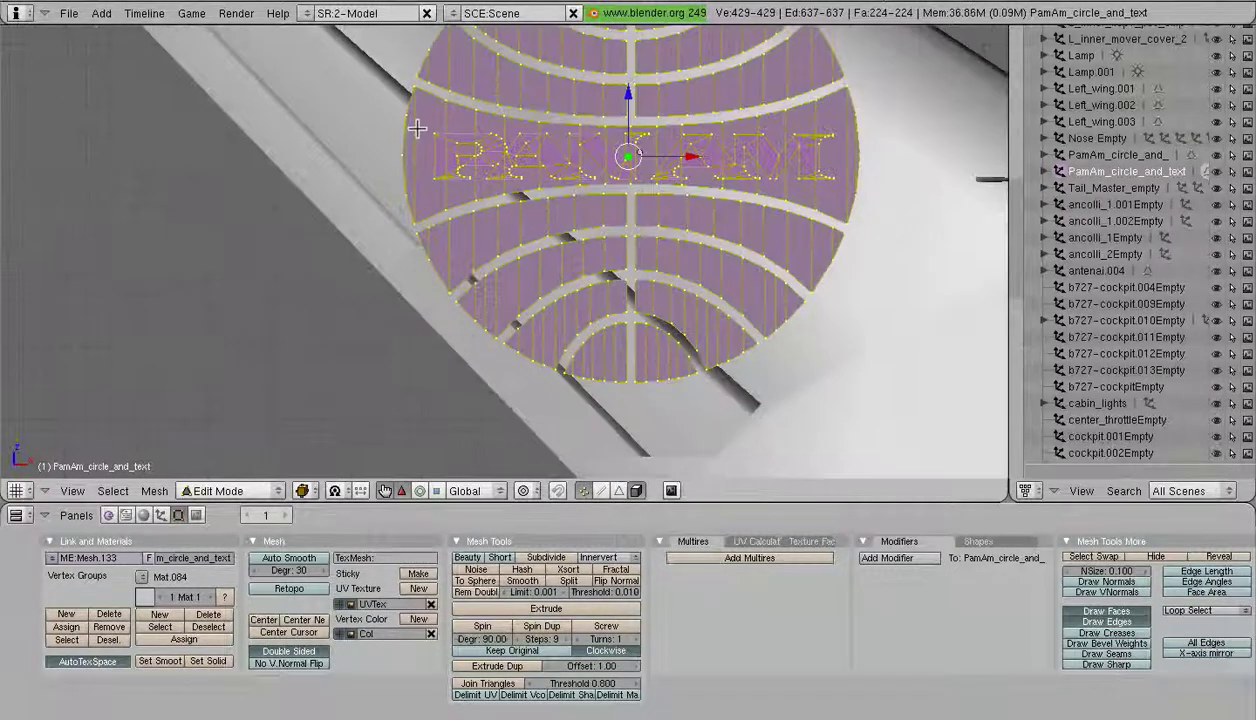
shift+middle_drag(395, 93, 426, 202)
scroll(469, 197, down, 4)
key(Tab)
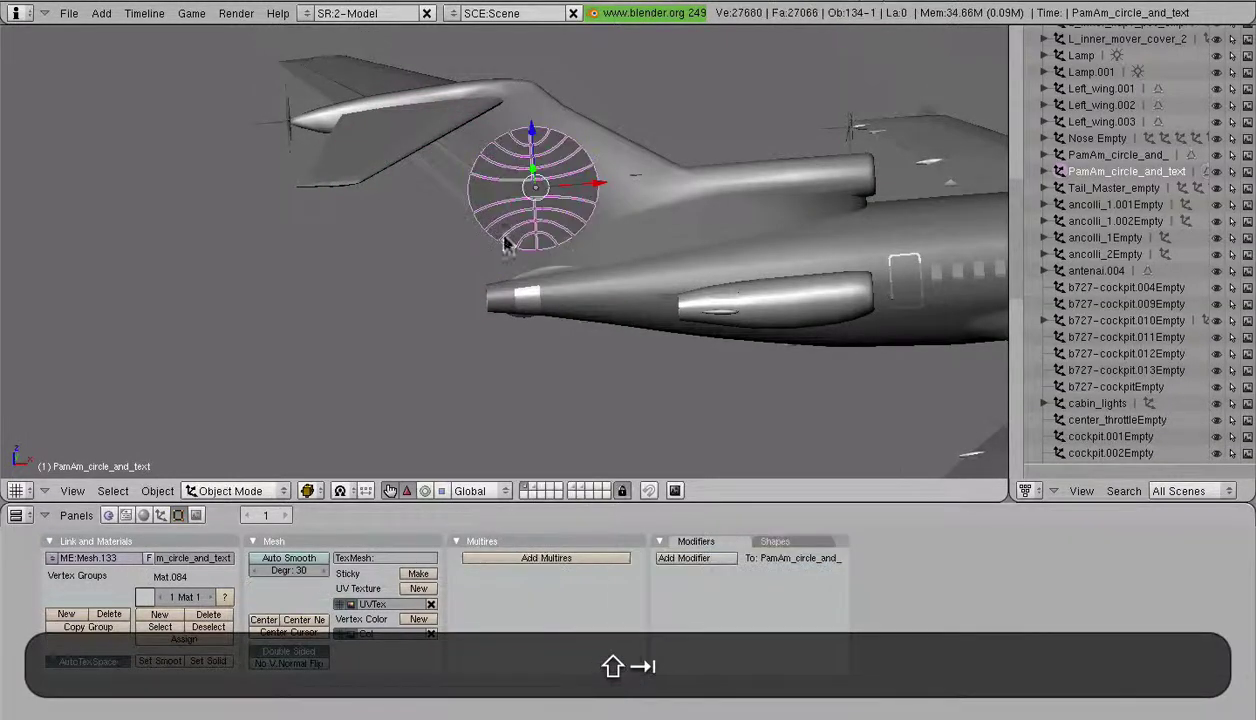
mouse_move(505, 241)
middle_down()
mouse_move(542, 255)
mouse_move(518, 258)
middle_up()
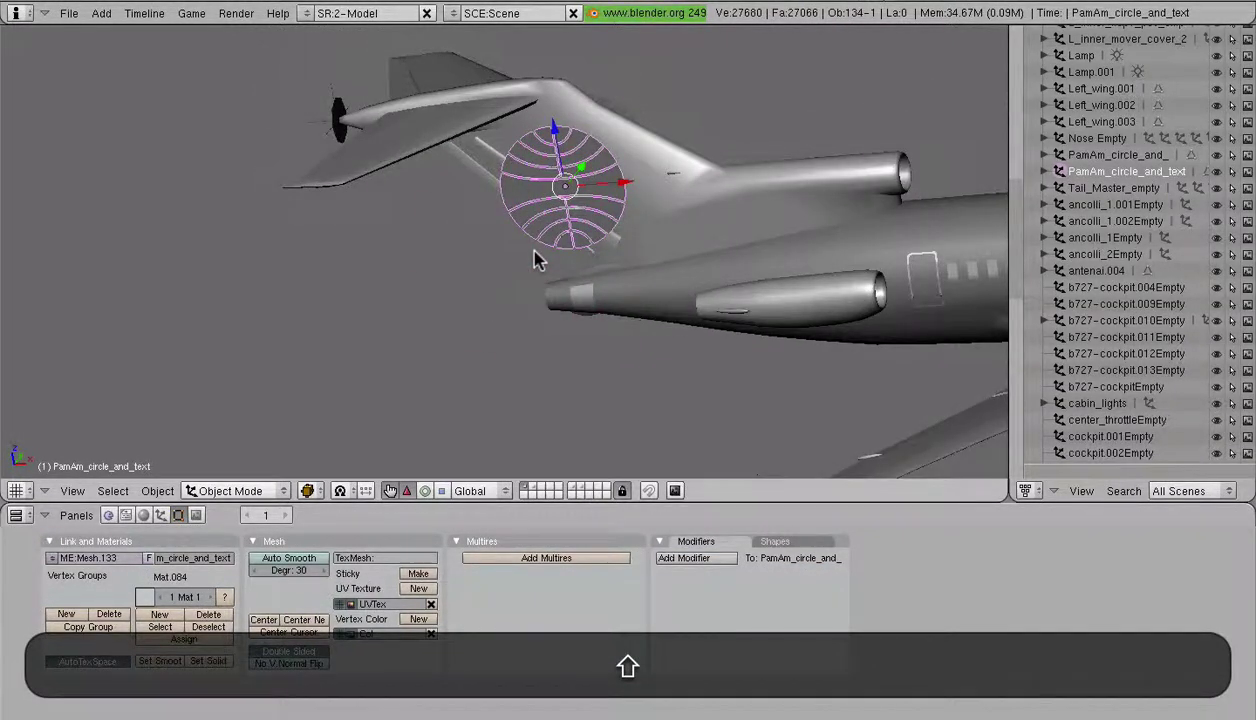
key(KP_1)
scroll(535, 258, up, 10)
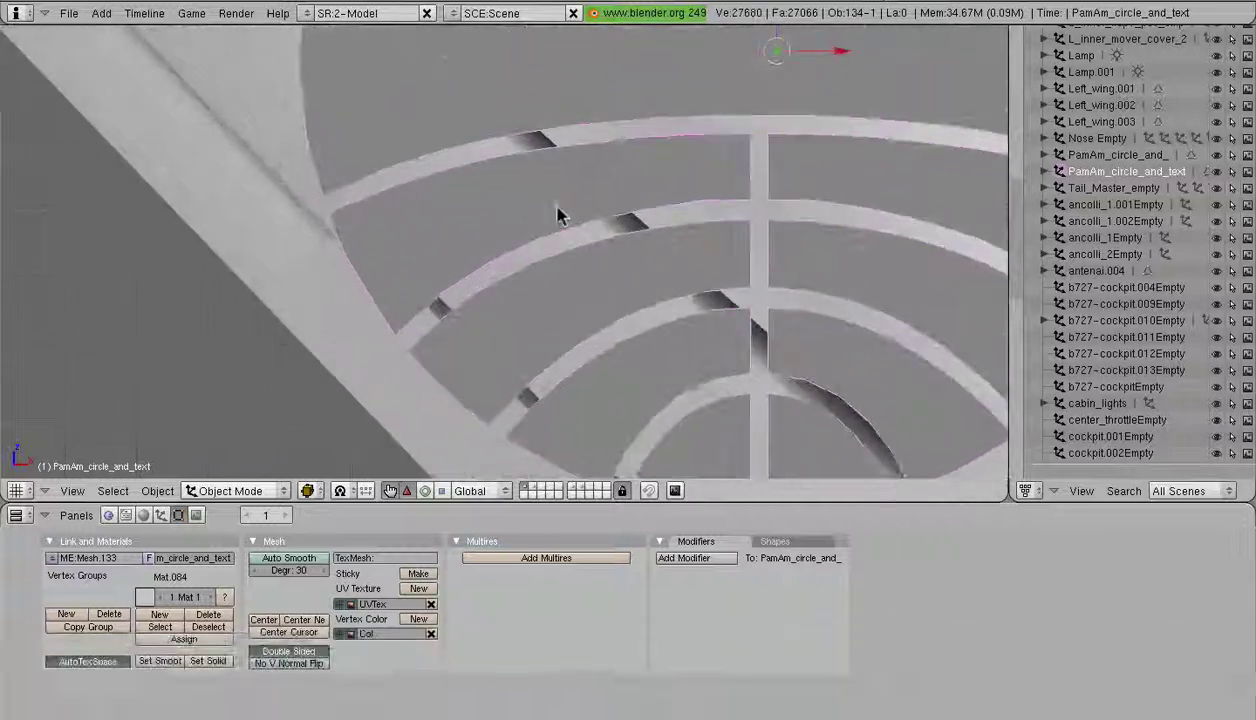
shift+middle_drag(558, 208, 465, 257)
scroll(466, 257, down, 2)
key(Tab)
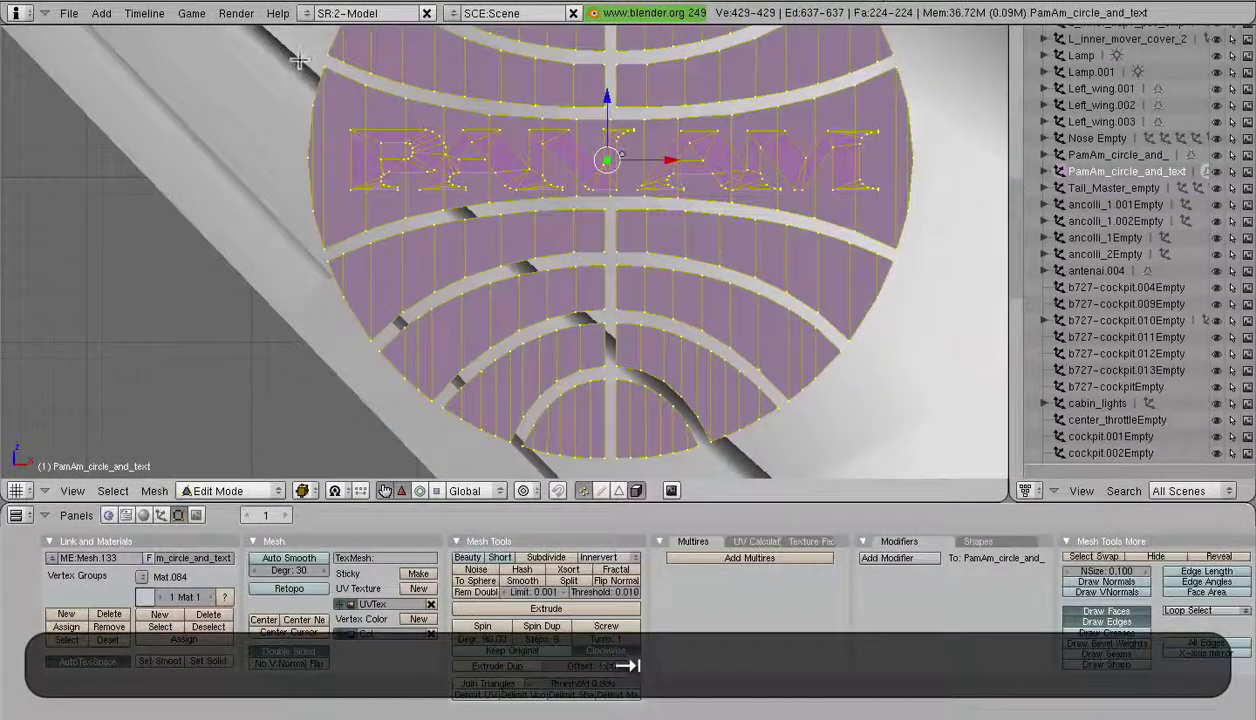
scroll(705, 400, down, 7)
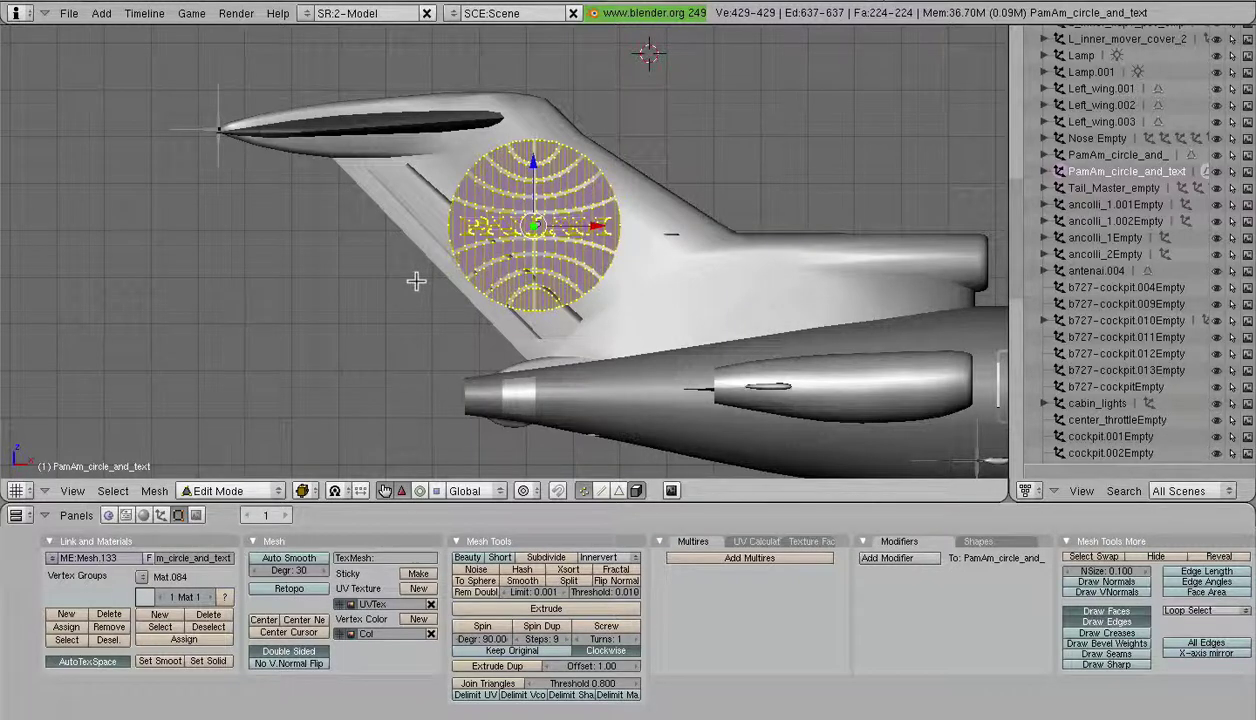
scroll(427, 254, down, 1)
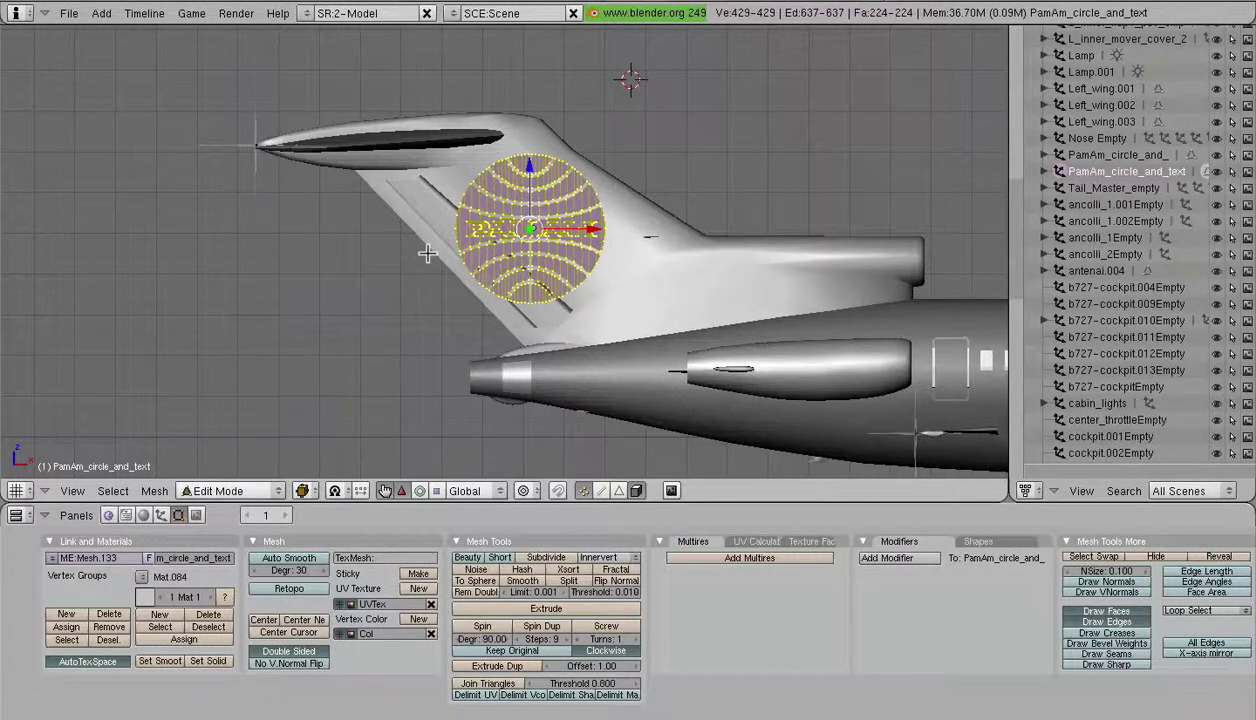
key(Tab)
scroll(652, 269, up, 3)
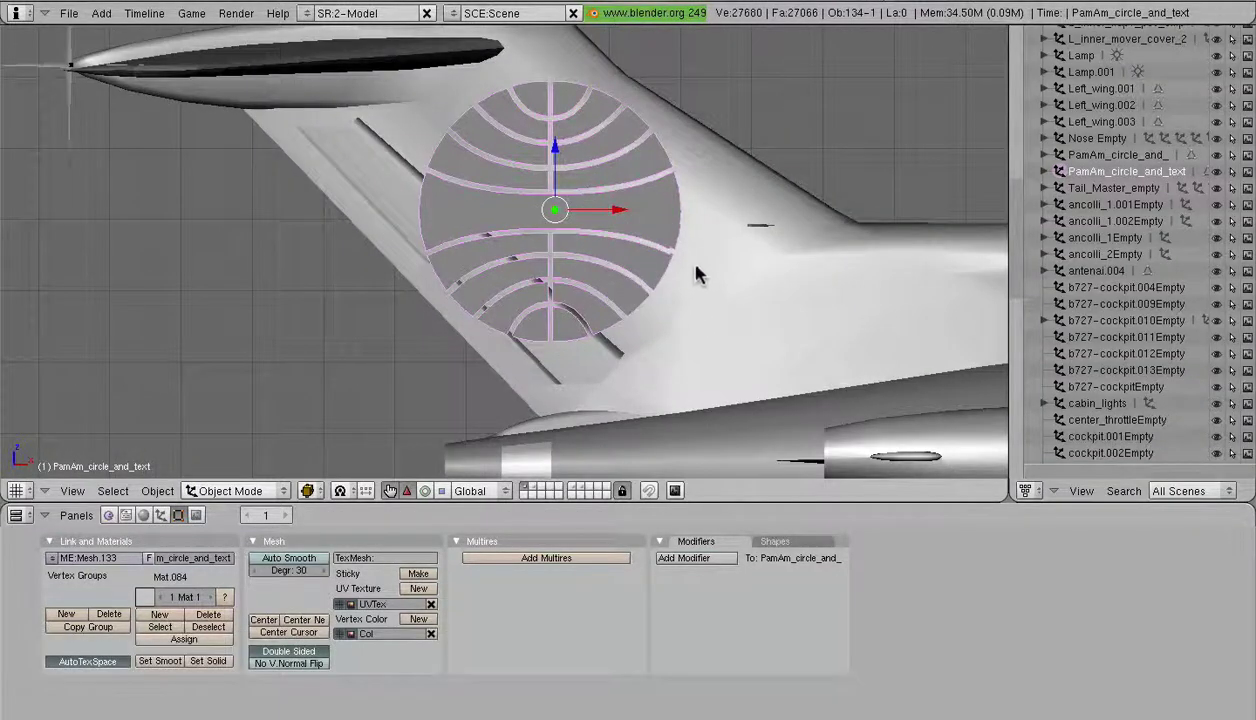
- Add the V_tail fin to the selected logo circle and isolate both objects in local view
scroll(715, 265, down, 2)
mouse_move(353, 275)
middle_down()
mouse_move(477, 303)
mouse_move(345, 292)
middle_up()
scroll(408, 276, up, 2)
scroll(408, 276, up, 1)
scroll(540, 295, down, 4)
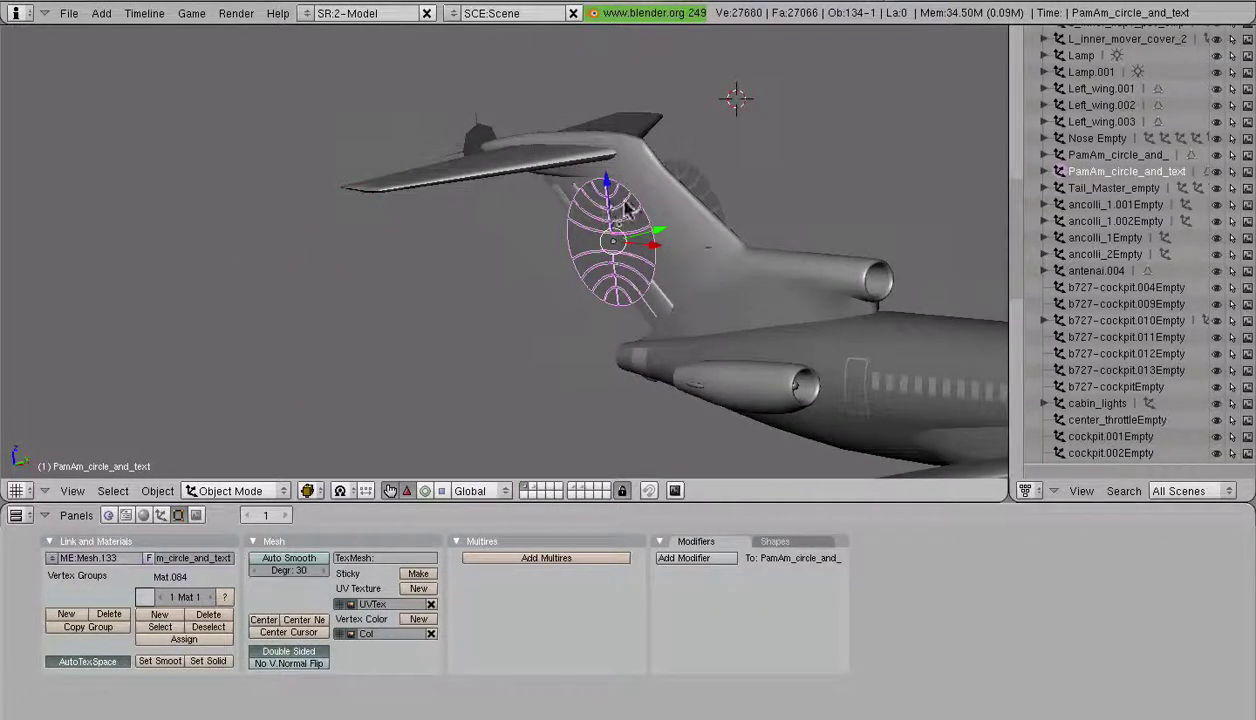
shift+right_click(762, 285)
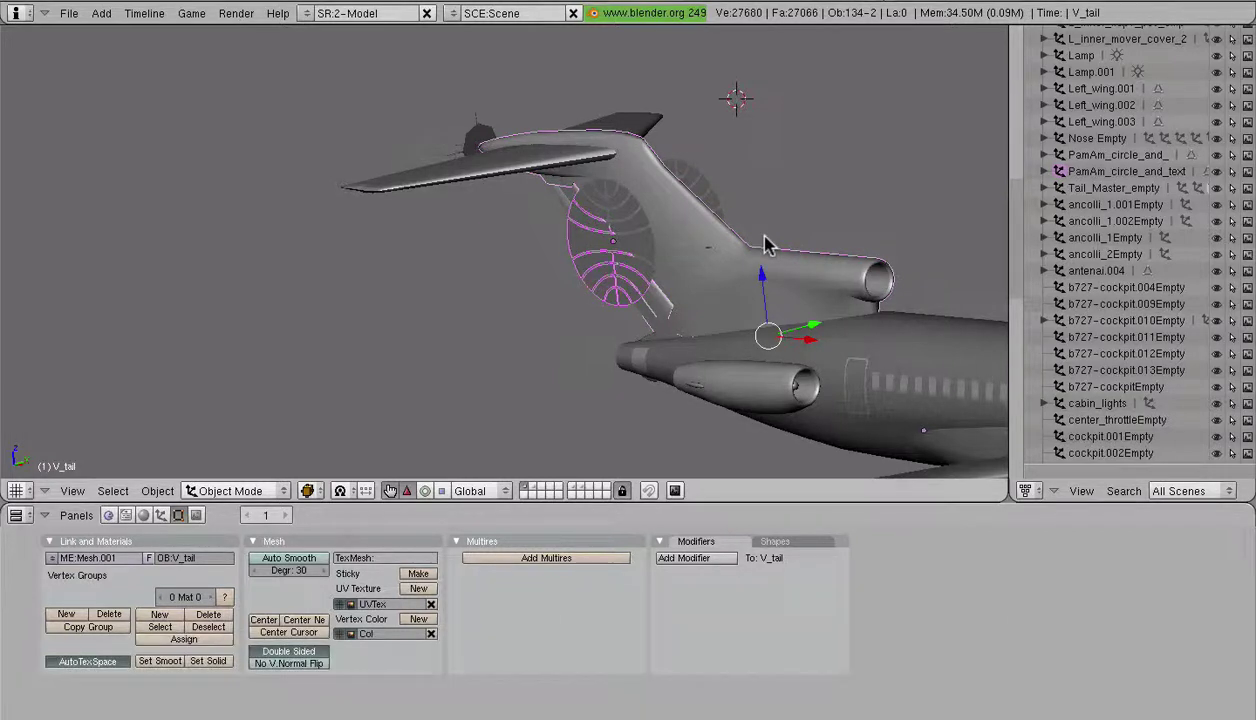
key(KP_Divide)
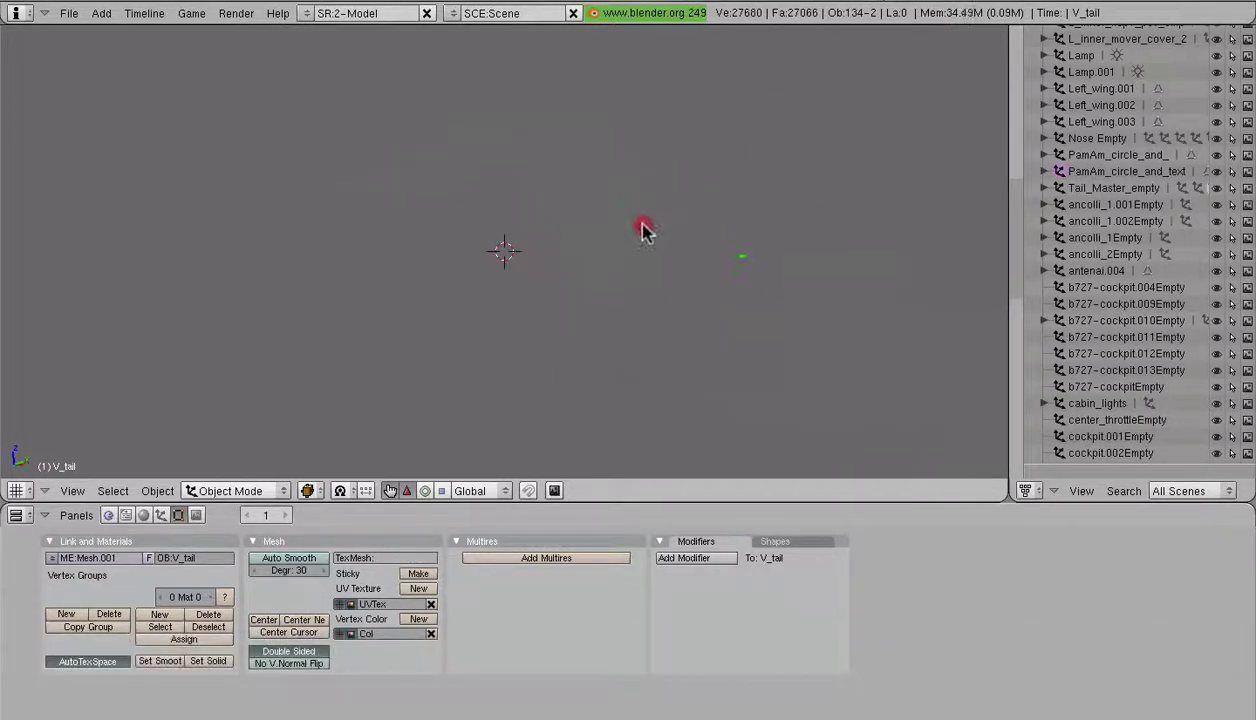
middle_drag(637, 247, 693, 160)
scroll(742, 210, up, 2)
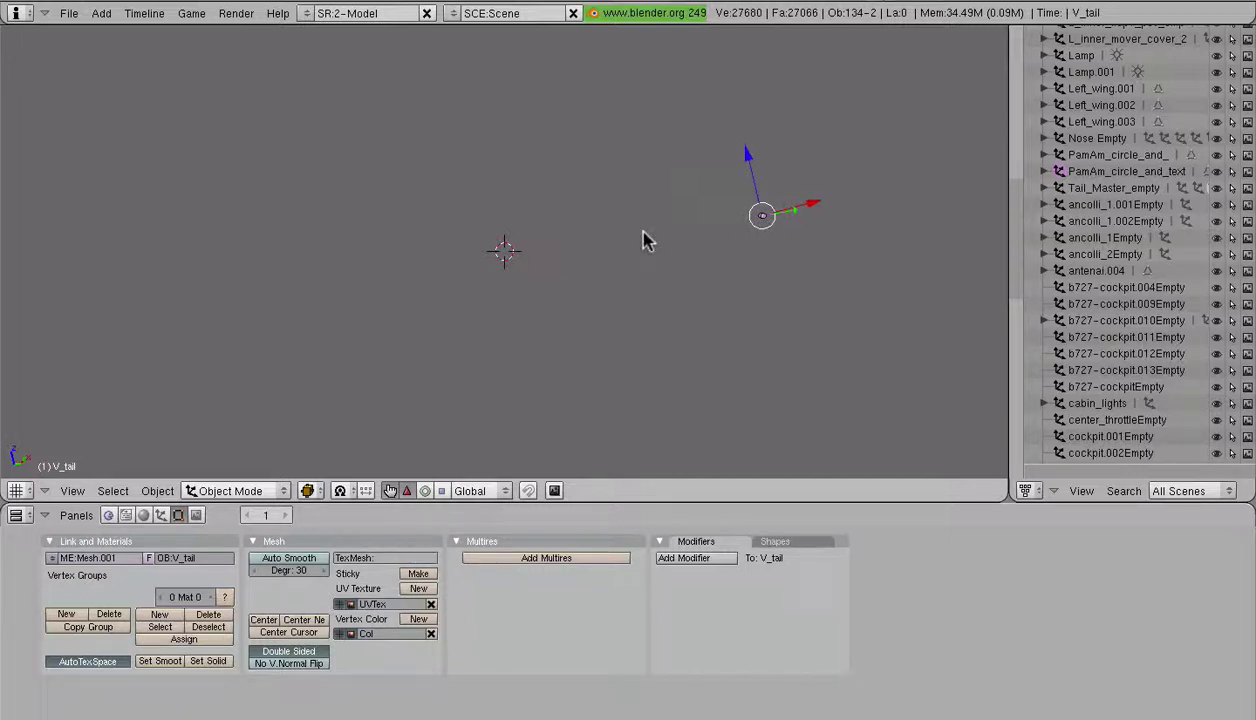
- Snap the 3D cursor to the selection and center the view on the cursor
key(shift)
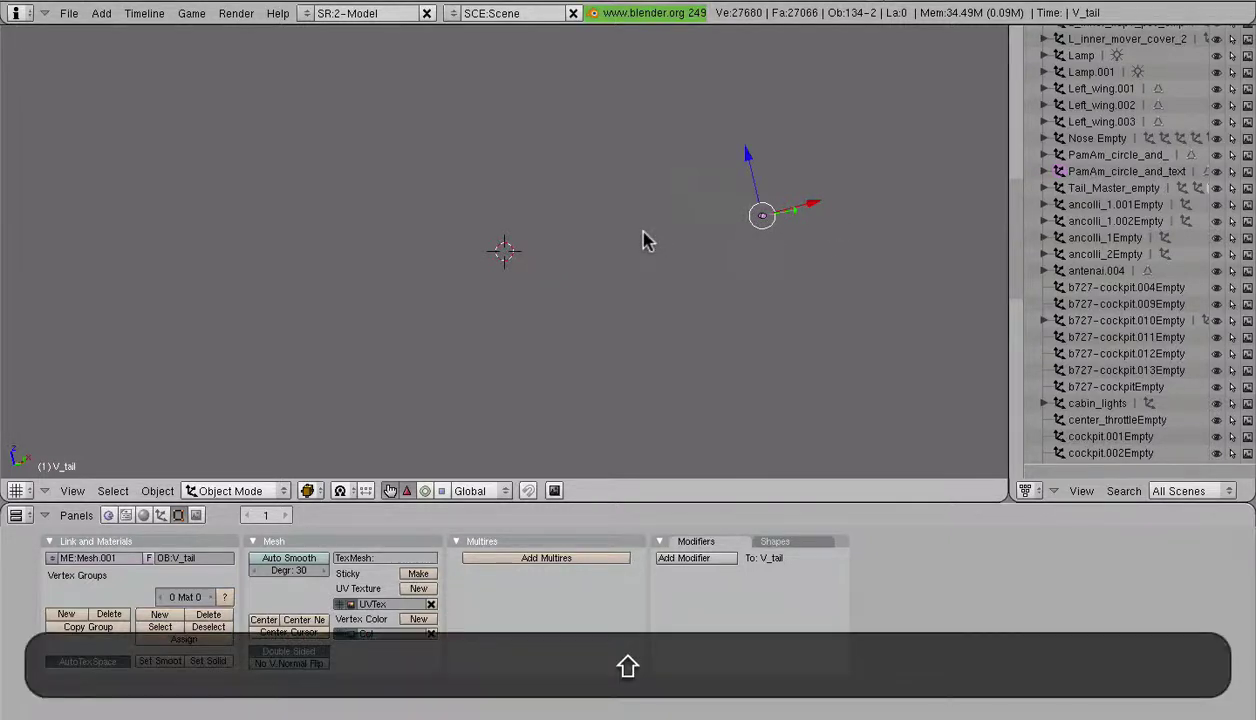
key(shift+s)
click(645, 236)
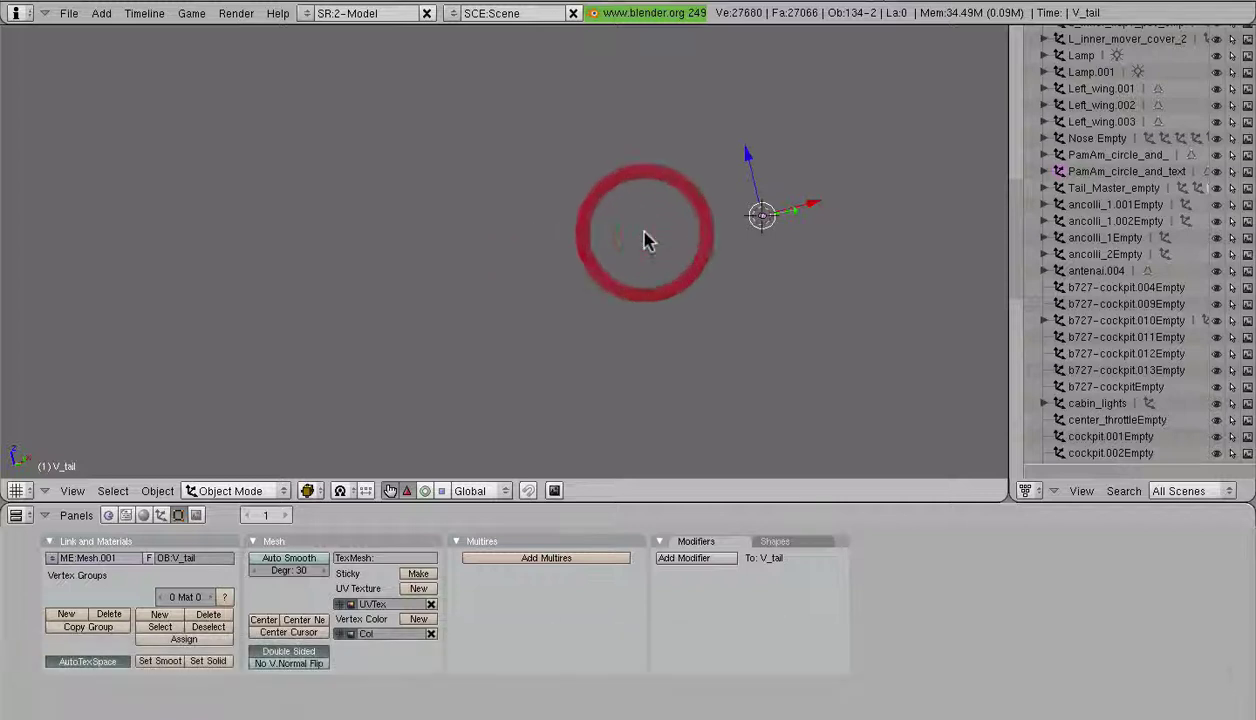
key(c)
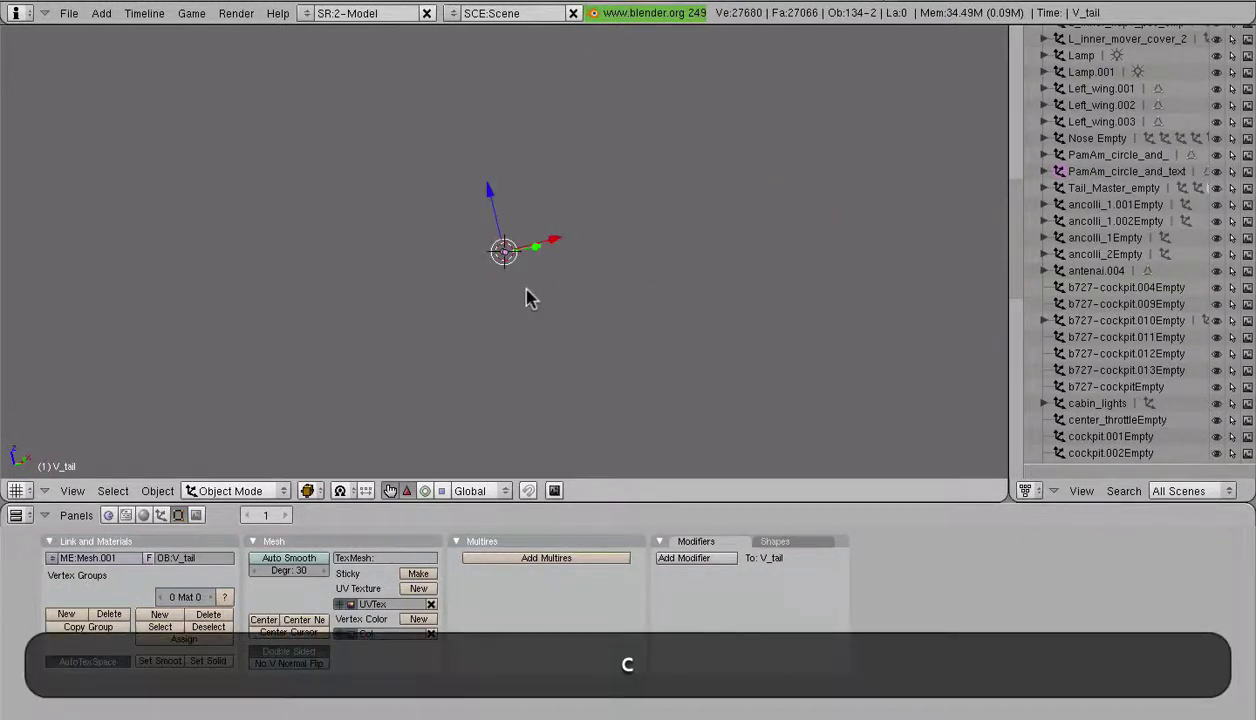
scroll(520, 287, up, 12)
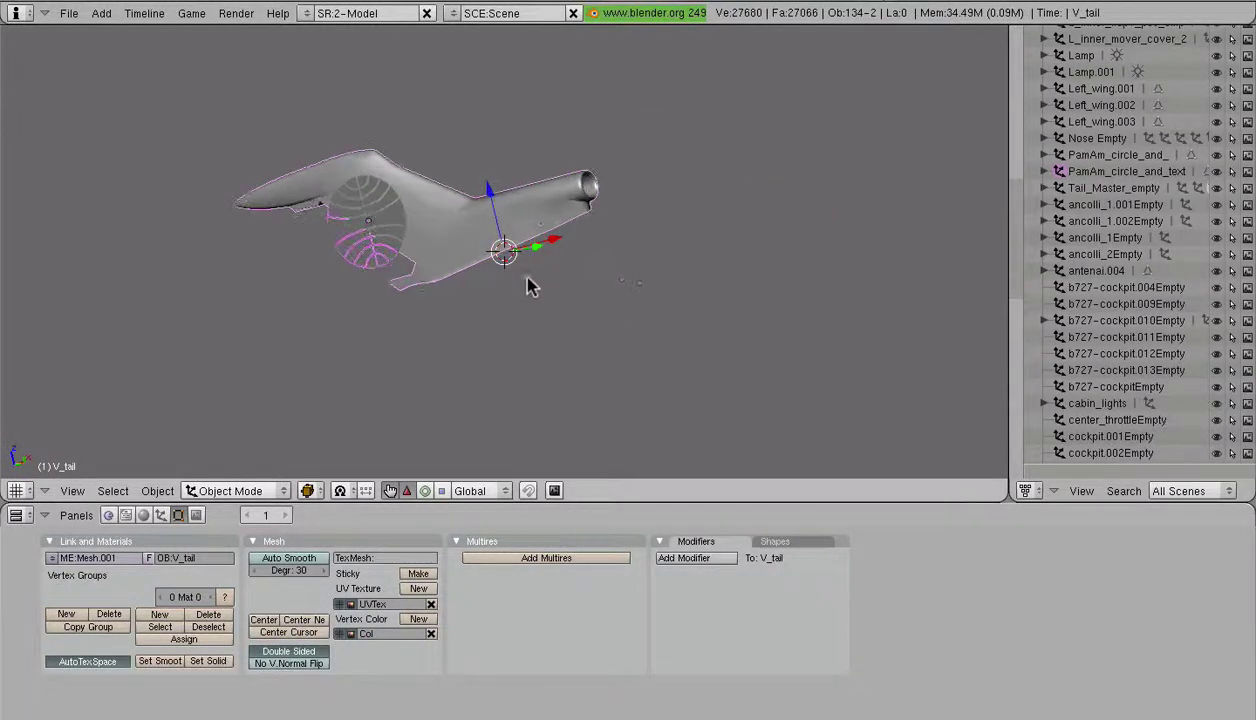
- Select only the V_tail fin in front view and open its mesh for editing in edge select mode
middle_drag(525, 277, 618, 267)
key(a)
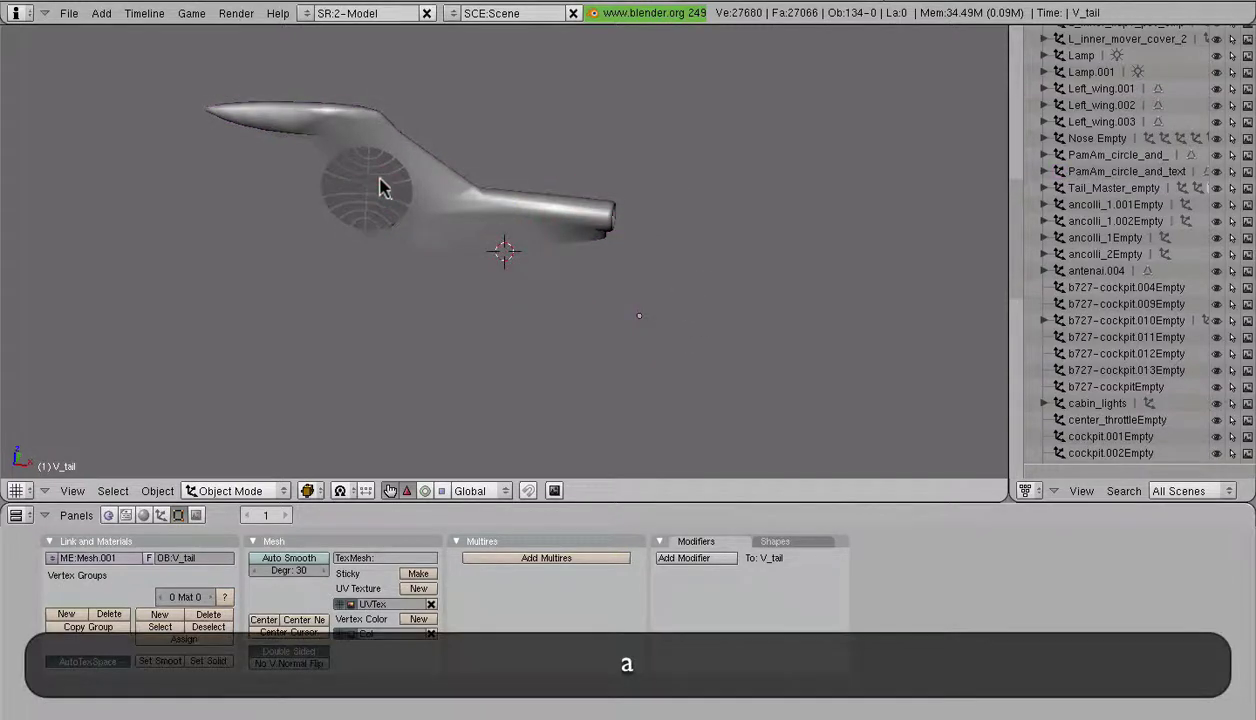
right_click(398, 205)
key(KP_1)
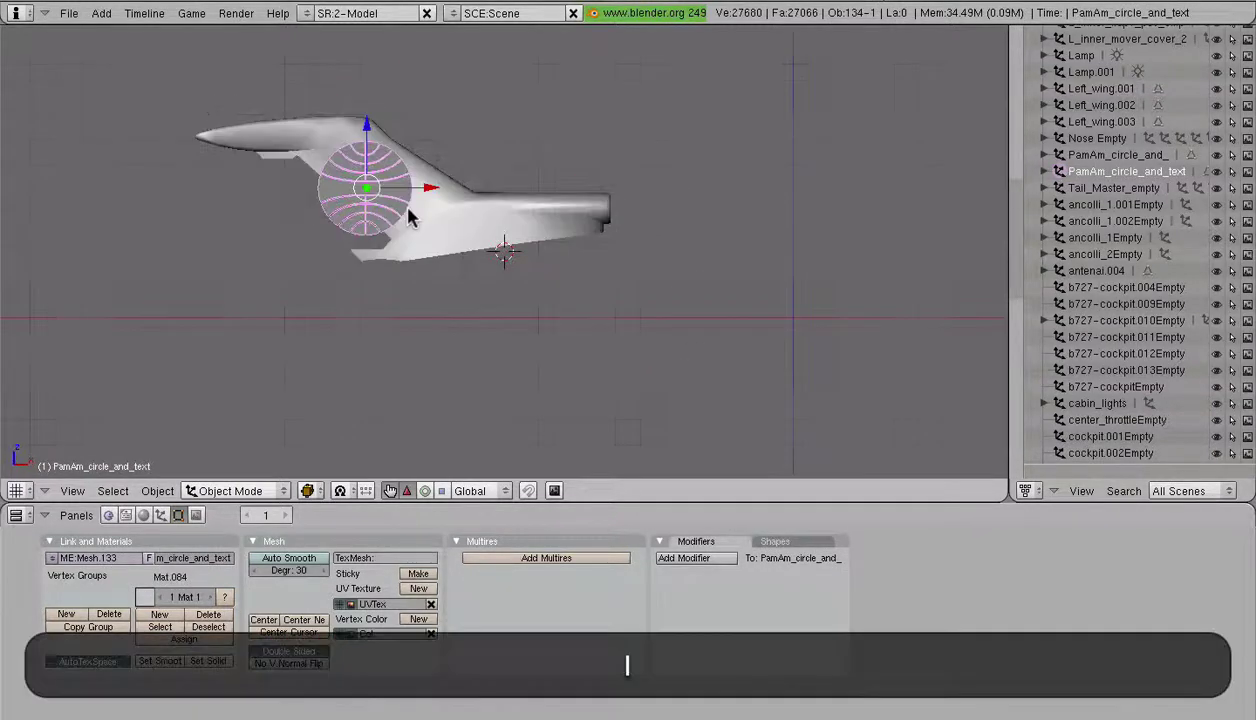
scroll(409, 208, up, 4)
shift+middle_drag(362, 198, 611, 273)
scroll(611, 300, up, 4)
shift+right_click(595, 307)
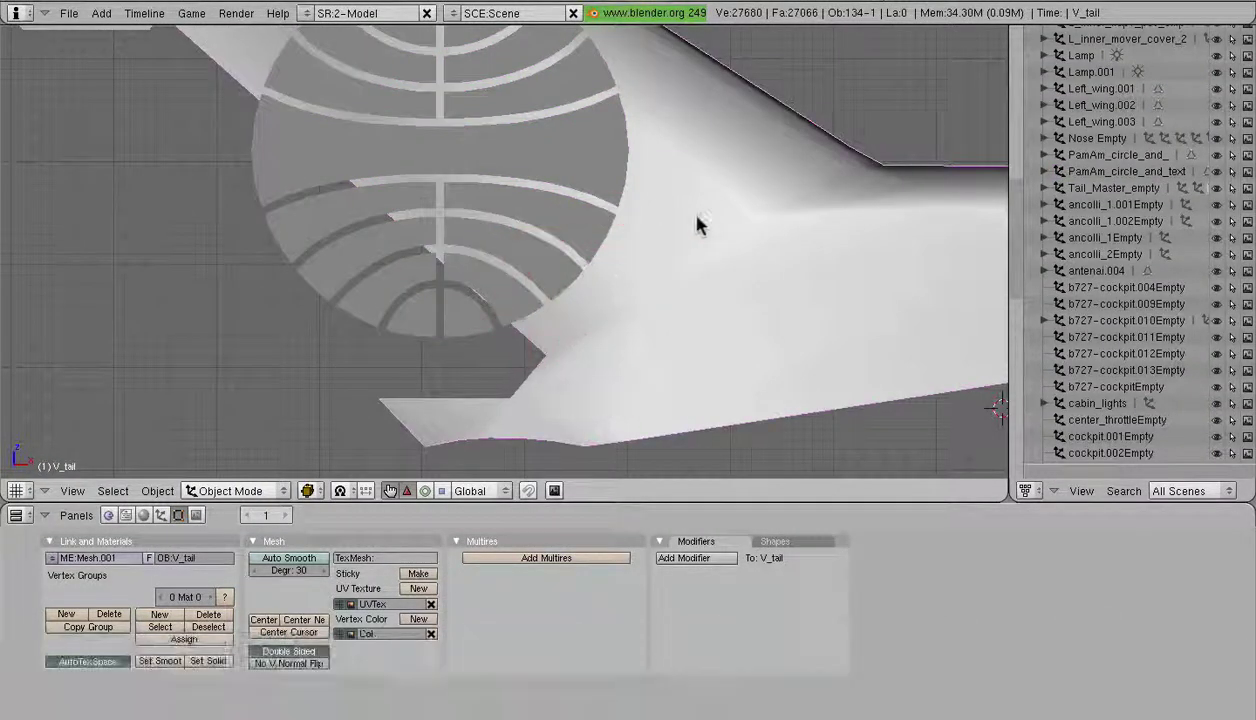
scroll(545, 335, down, 2)
scroll(530, 335, up, 5)
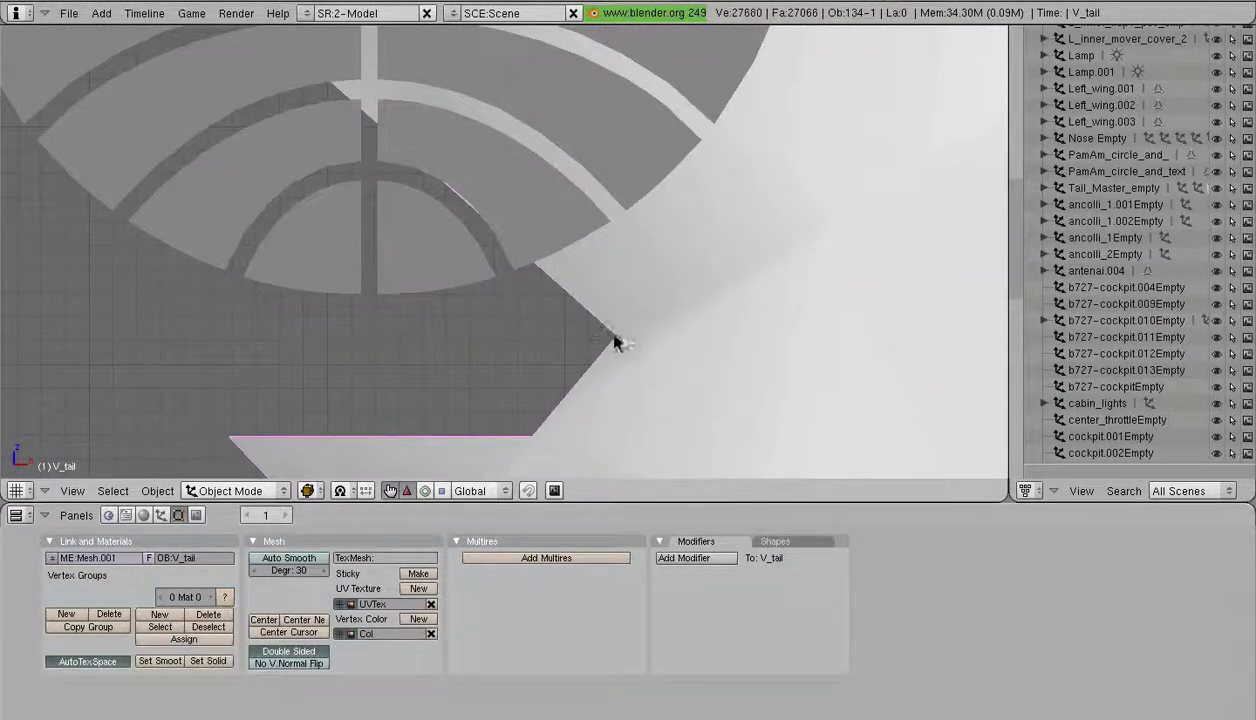
scroll(566, 289, down, 6)
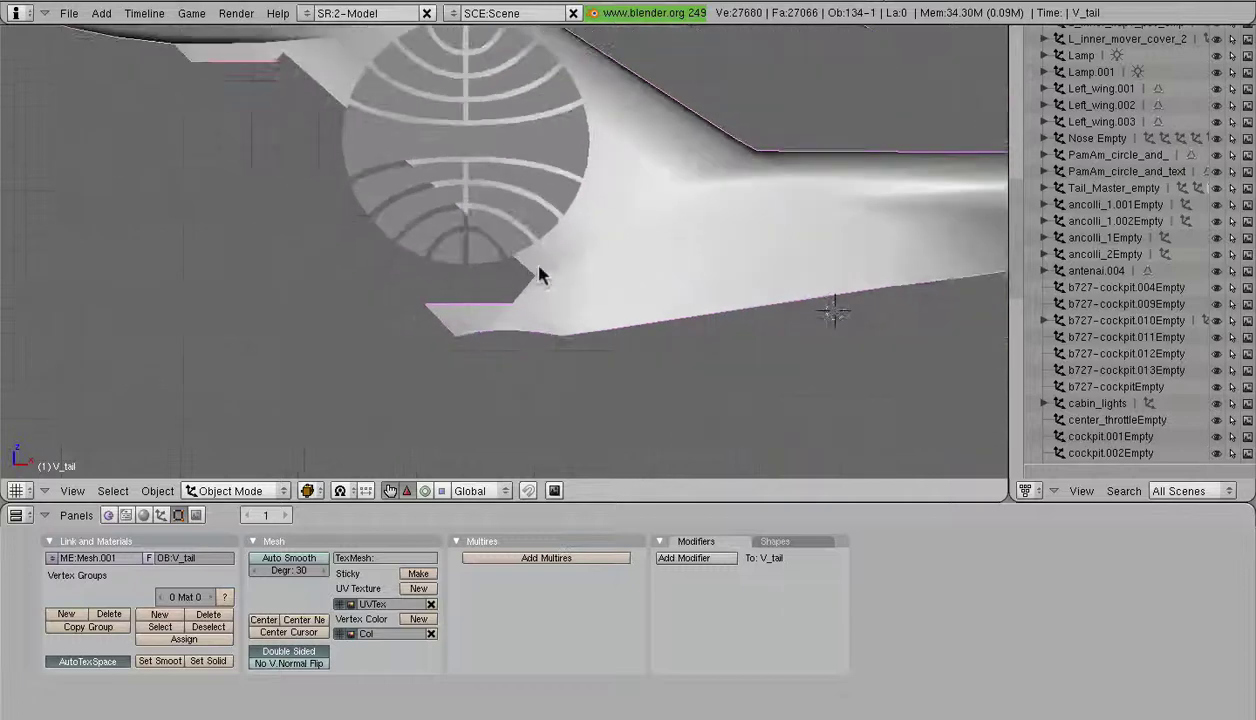
key(Tab)
scroll(592, 280, down, 1)
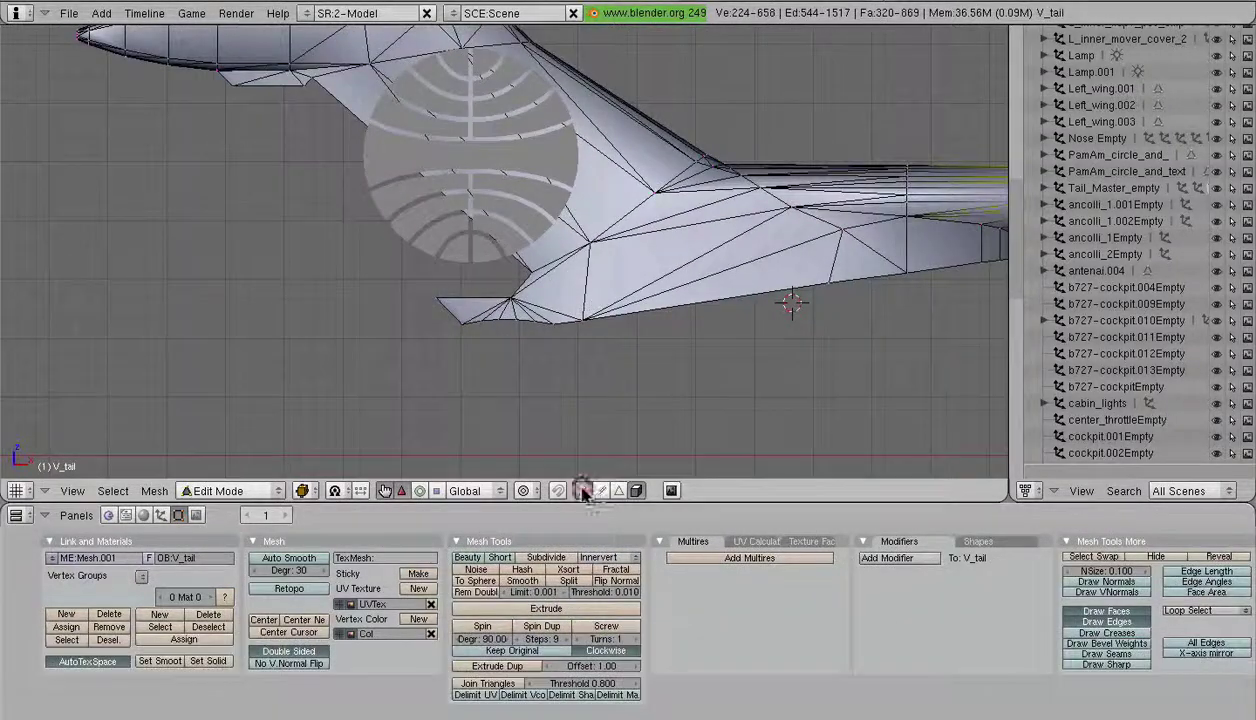
click(602, 490)
scroll(525, 268, up, 5)
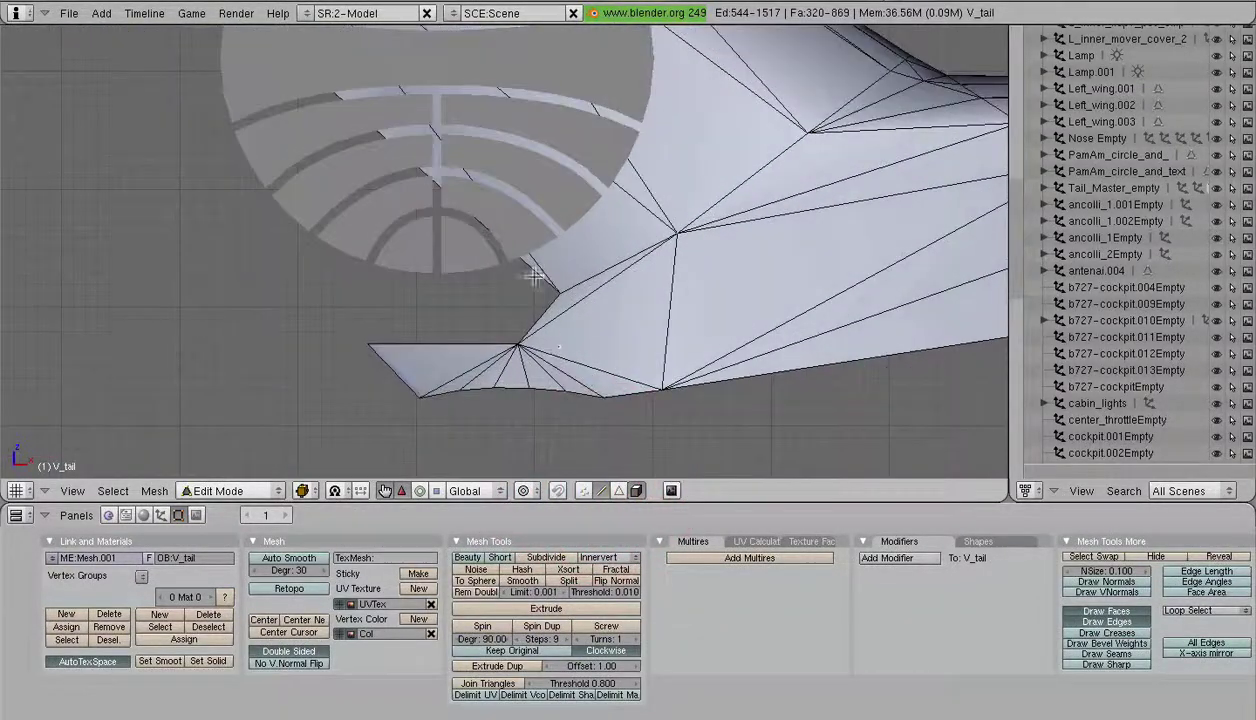
- Select only the slanted rear edge of the fin running behind the logo and separate it into its own object
right_click(524, 268)
scroll(538, 289, down, 5)
scroll(540, 289, down, 3)
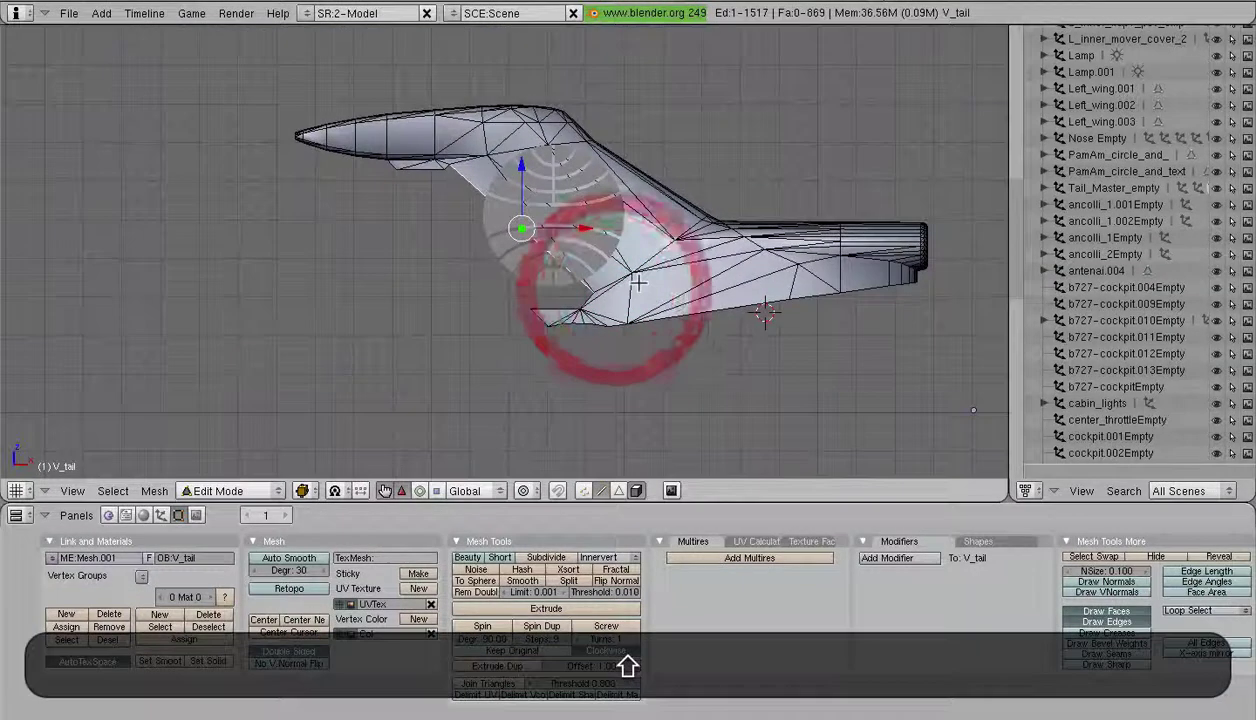
key(p)
key(Return)
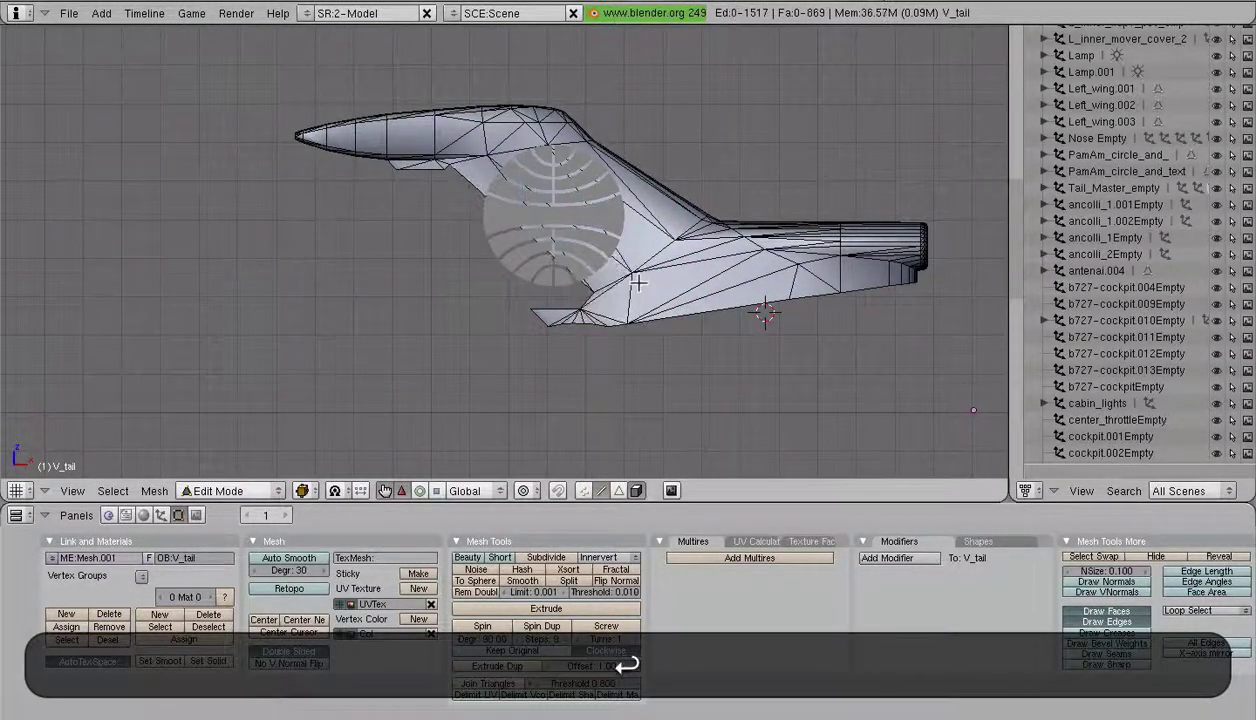
- Leave the fin's mesh, select the separated slanted edge object and enter Edit Mode on it
scroll(599, 275, up, 5)
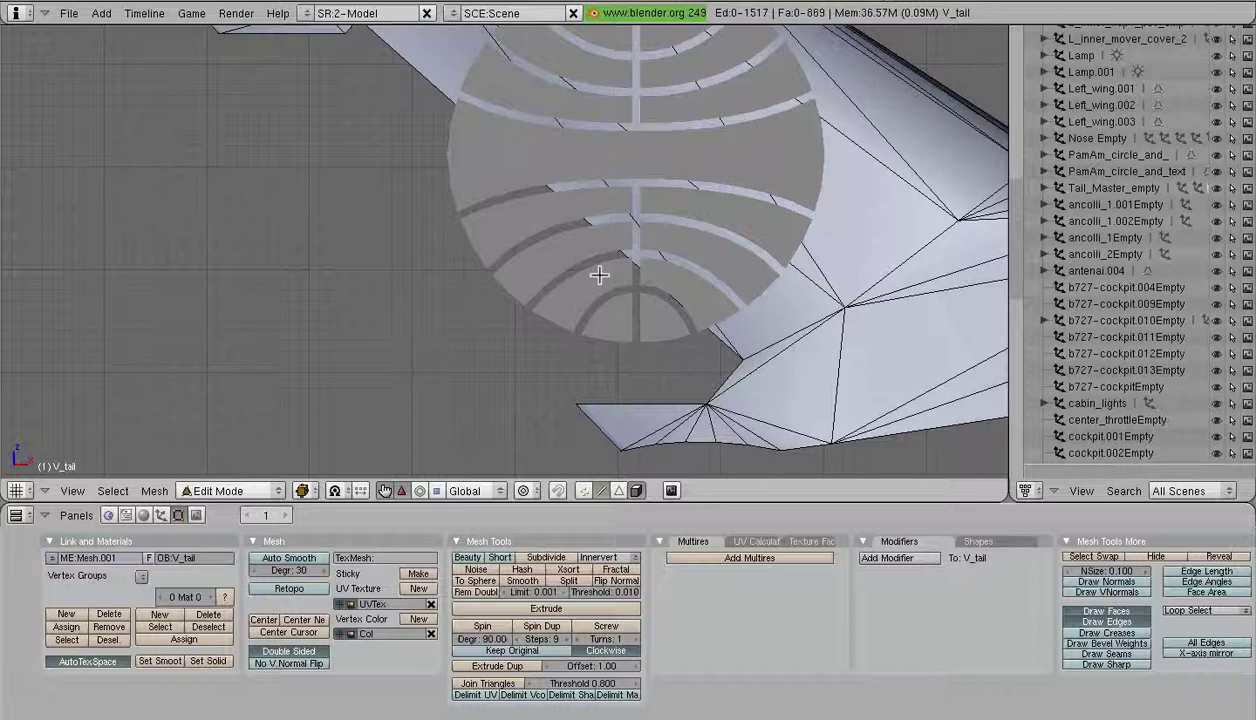
key(Tab)
right_click(421, 79)
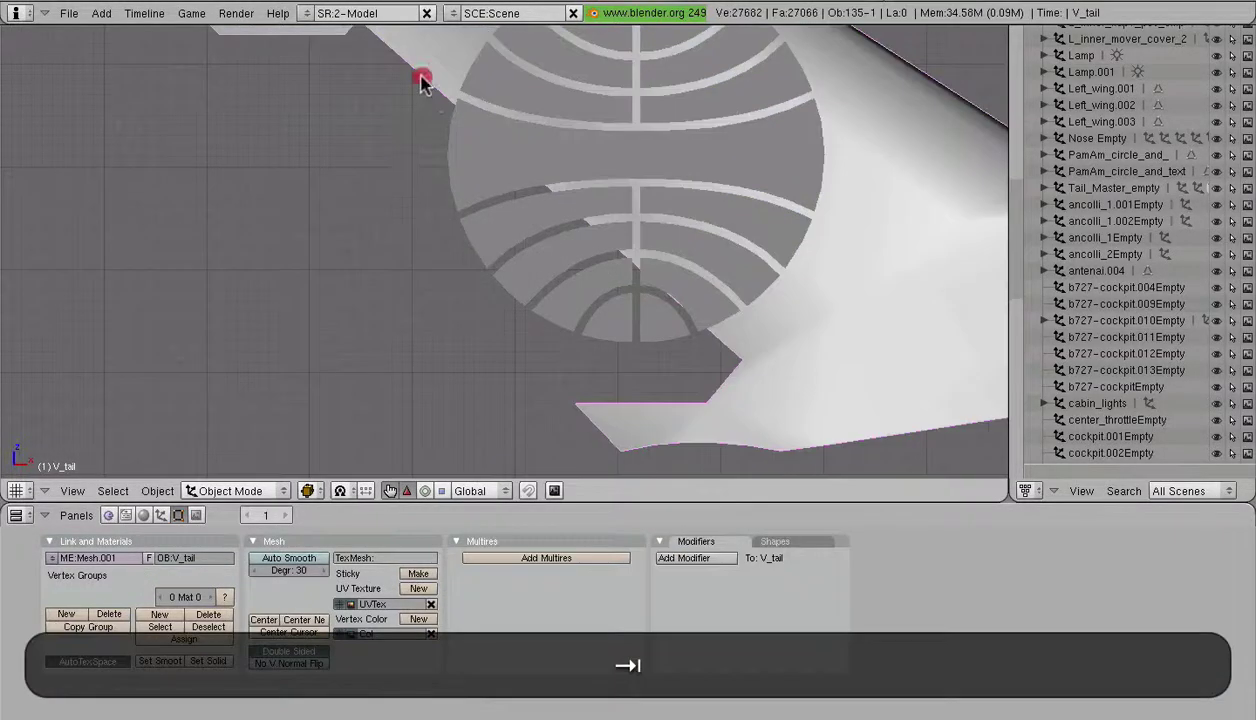
key(Tab)
ctrl+middle_drag(476, 247, 501, 175)
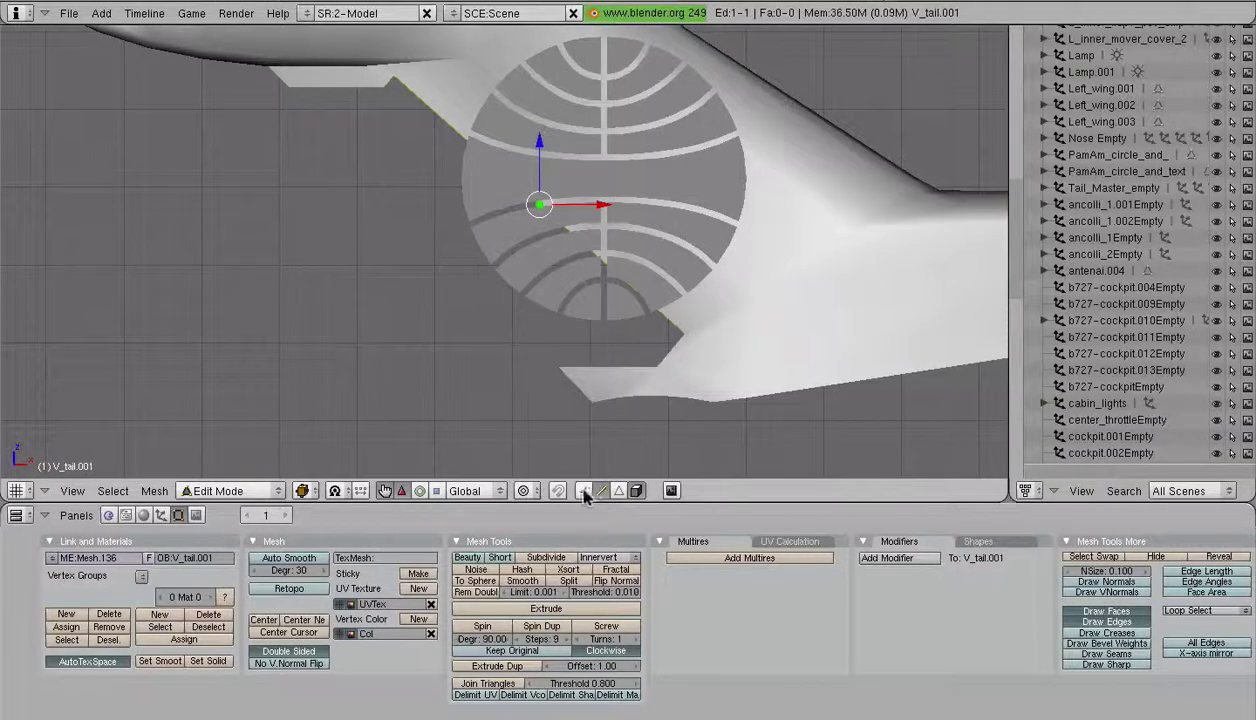
- Select both end vertices of the separated slanted edge and scale the line up until it extends well past the fin at both ends
click(584, 491)
right_click(665, 334)
right_click(376, 62)
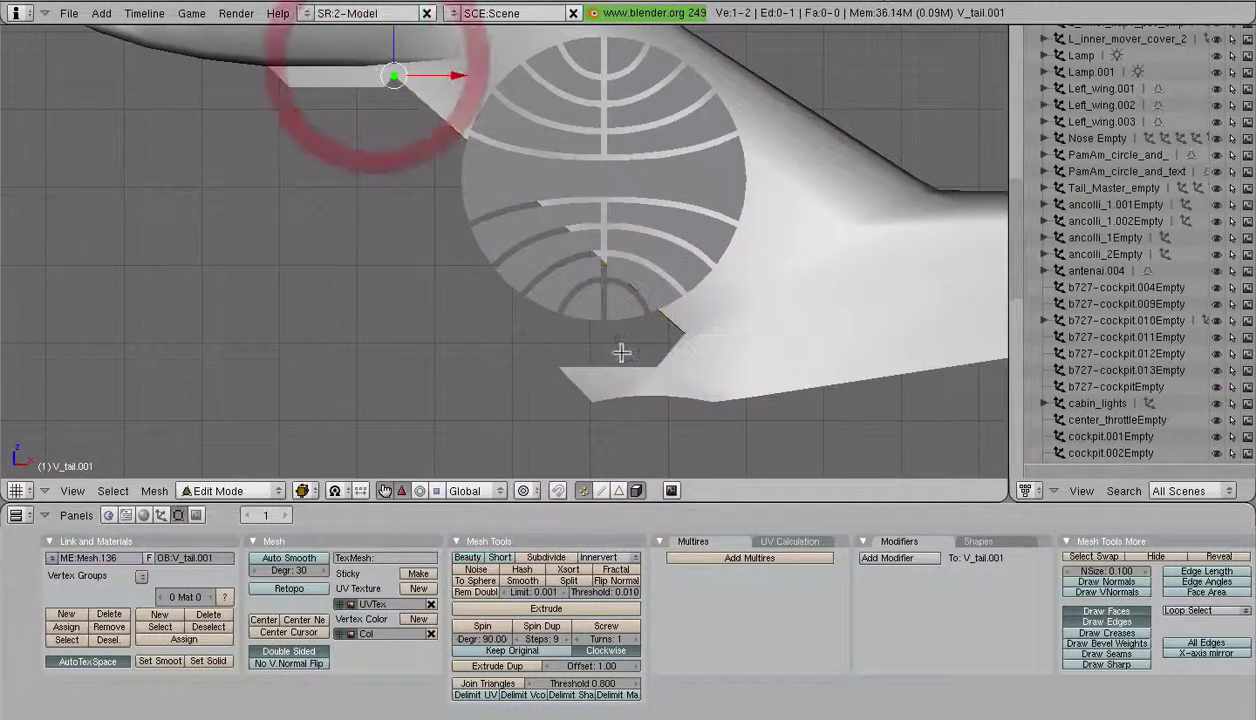
shift+right_click(673, 345)
scroll(673, 345, down, 5)
key(s)
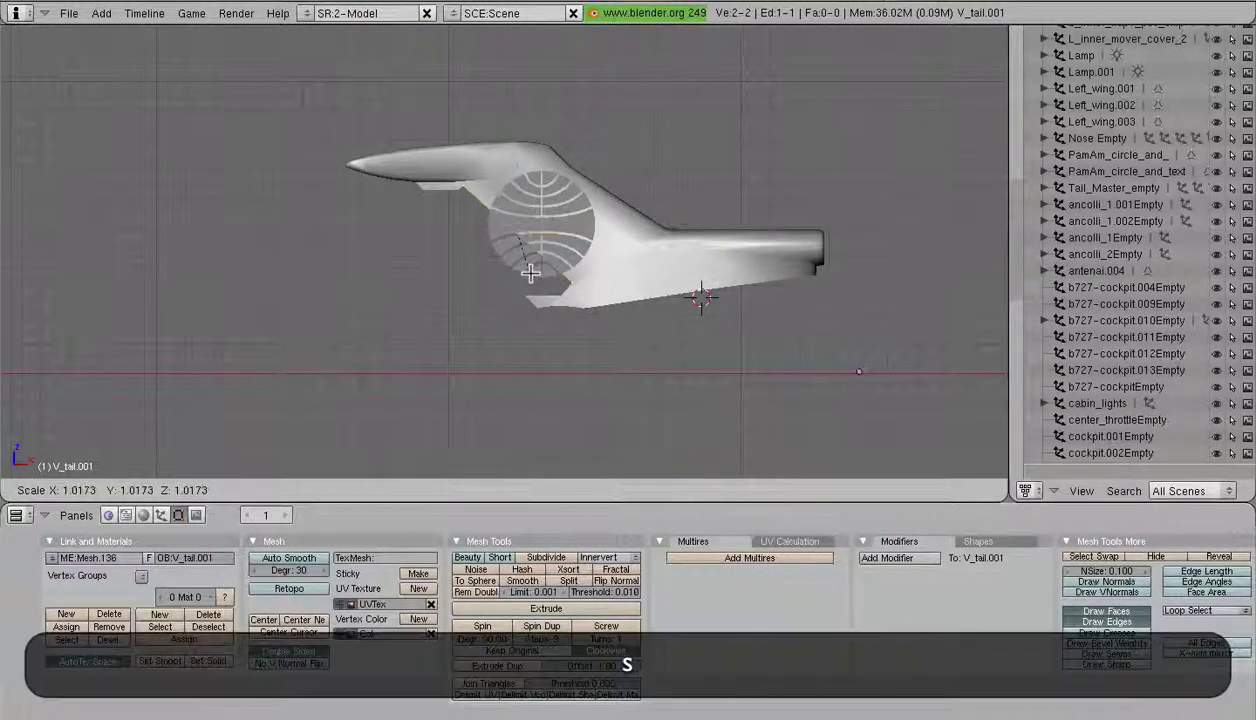
click(580, 305)
ctrl+middle_drag(580, 305, 580, 341)
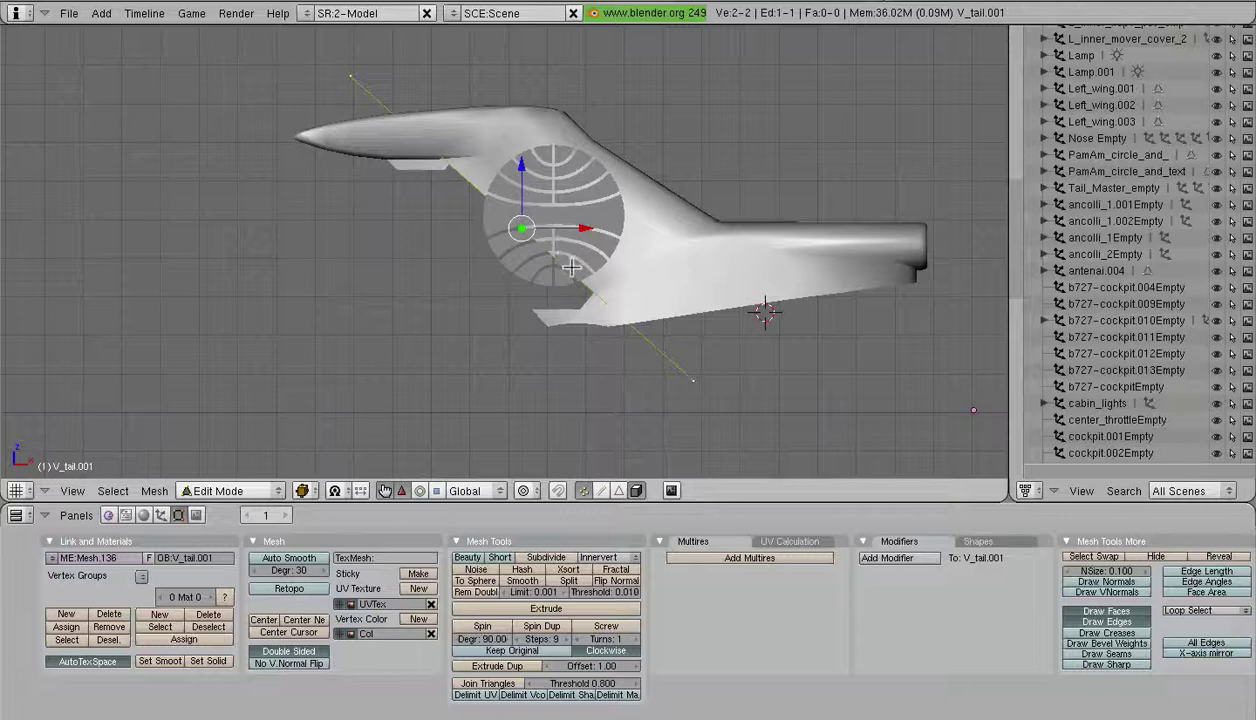
- Leave the line's mesh and add the PamAm_circle_and_text logo to the selection as the active object
key(Tab)
shift+right_click(563, 224)
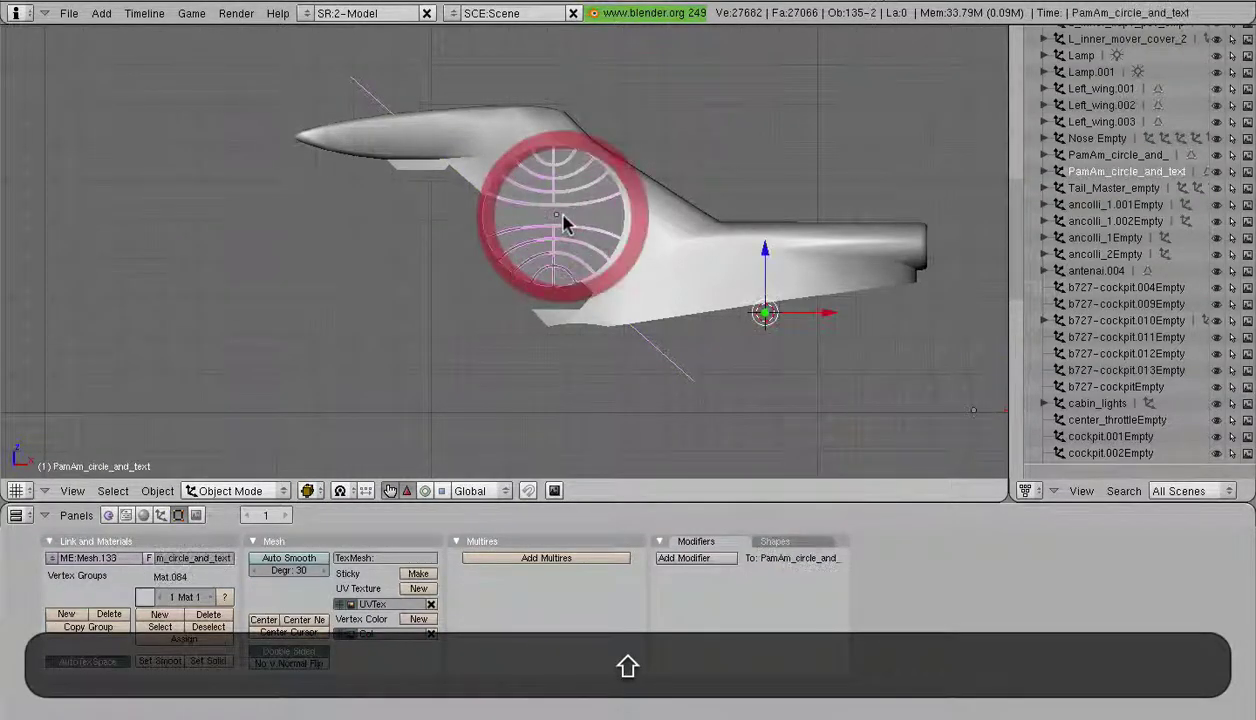
key(ctrl+p)
key(Return)
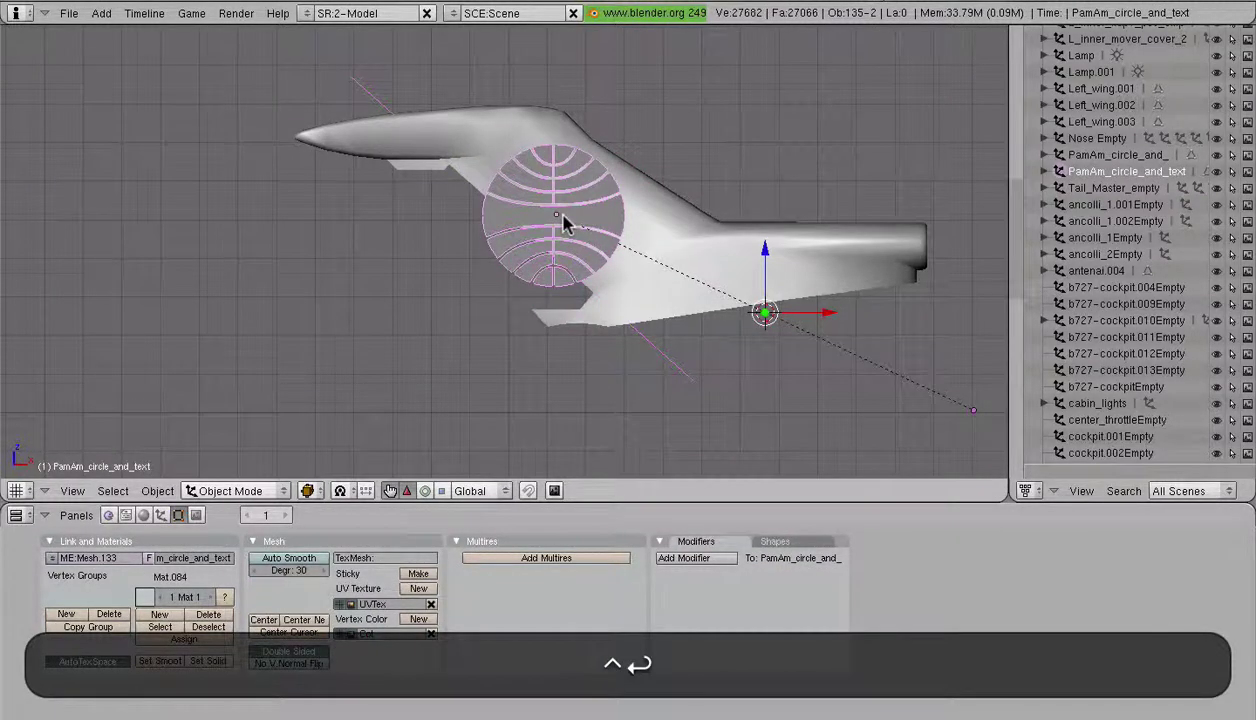
key(ctrl+z)
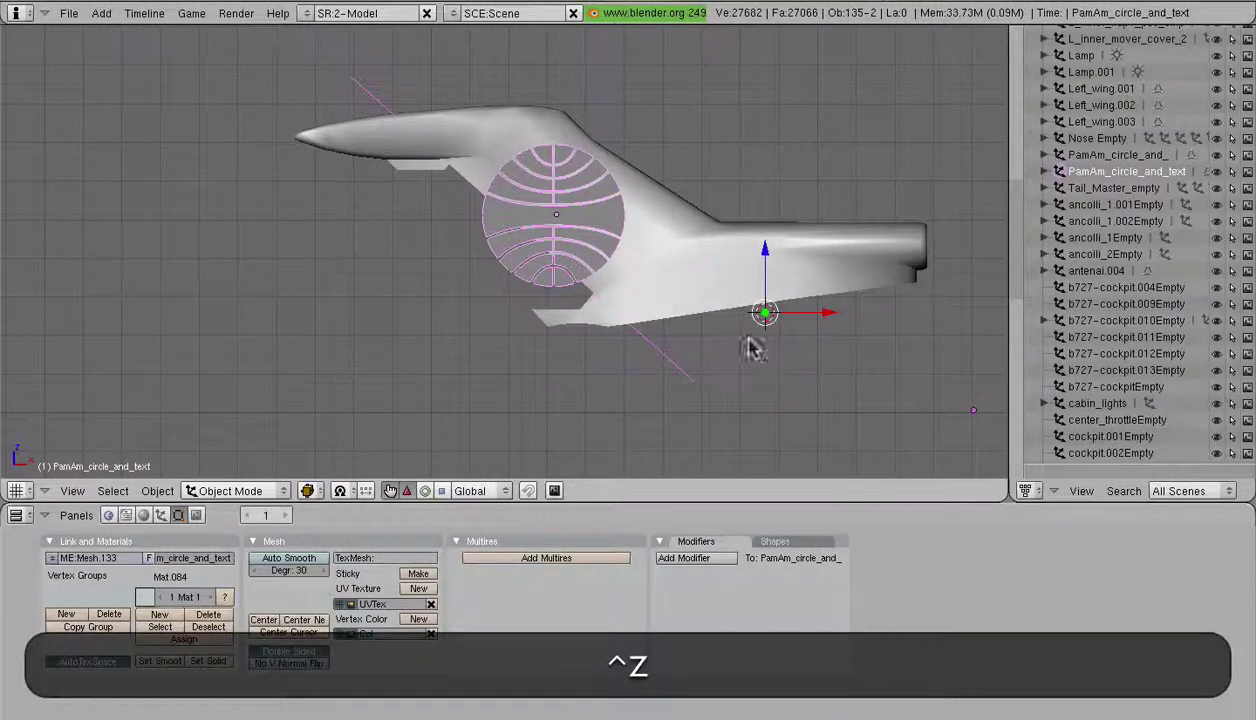
- Join the slanted line and the PamAm_circle_and_text logo into one object and open the joined mesh for editing
key(ctrl+j)
key(Return)
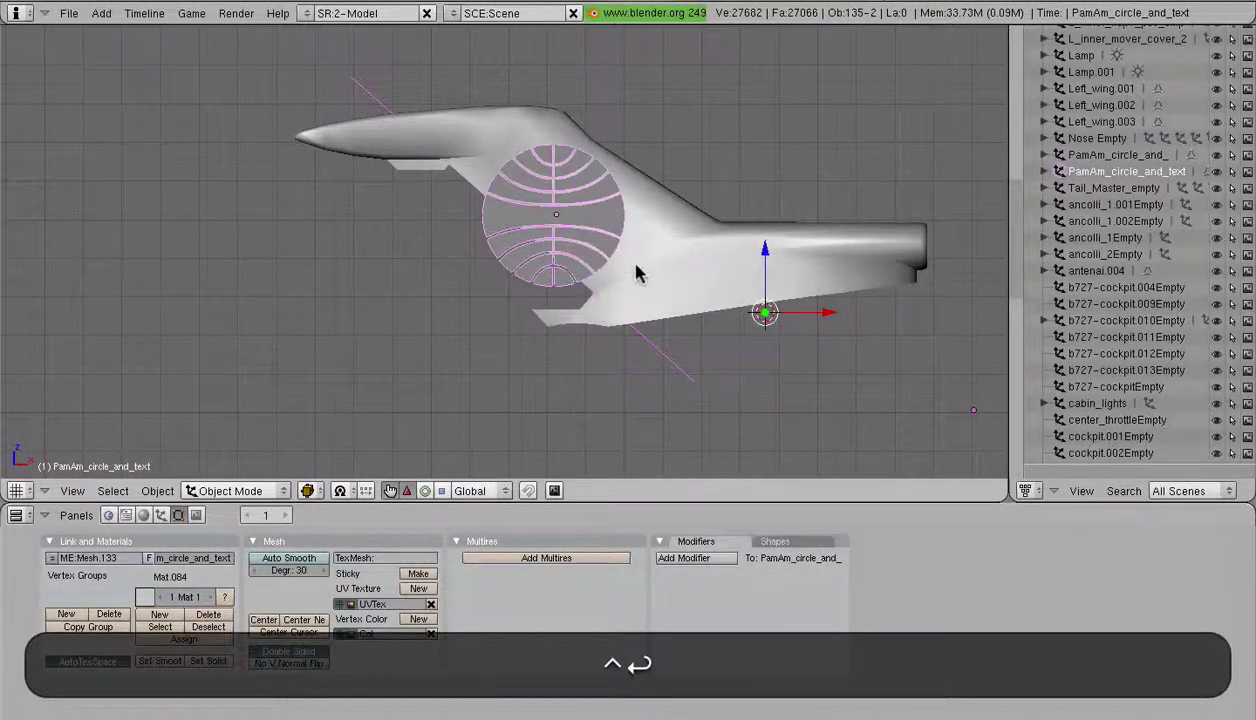
scroll(597, 281, up, 5)
scroll(622, 270, down, 3)
key(Tab)
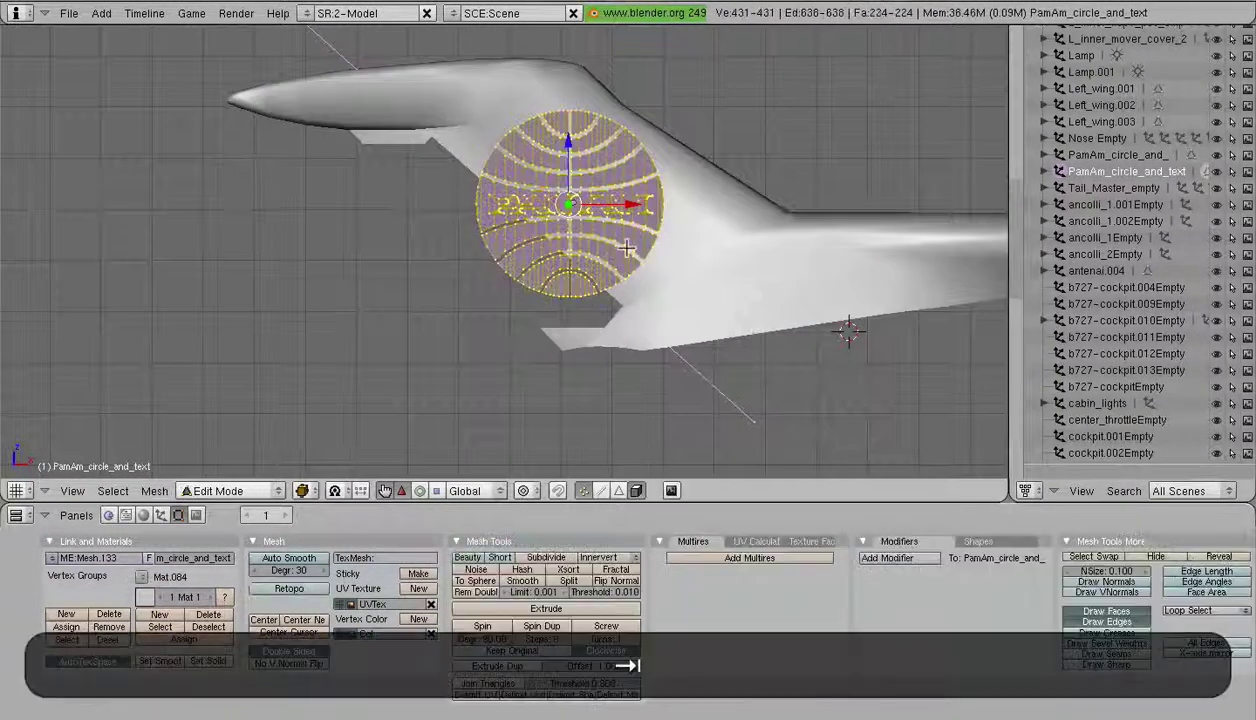
- In front view, cut the logo faces with Knife (Exact) along the slanted line, snapping the cut to the line's two end vertices
middle_drag(568, 198, 383, 104)
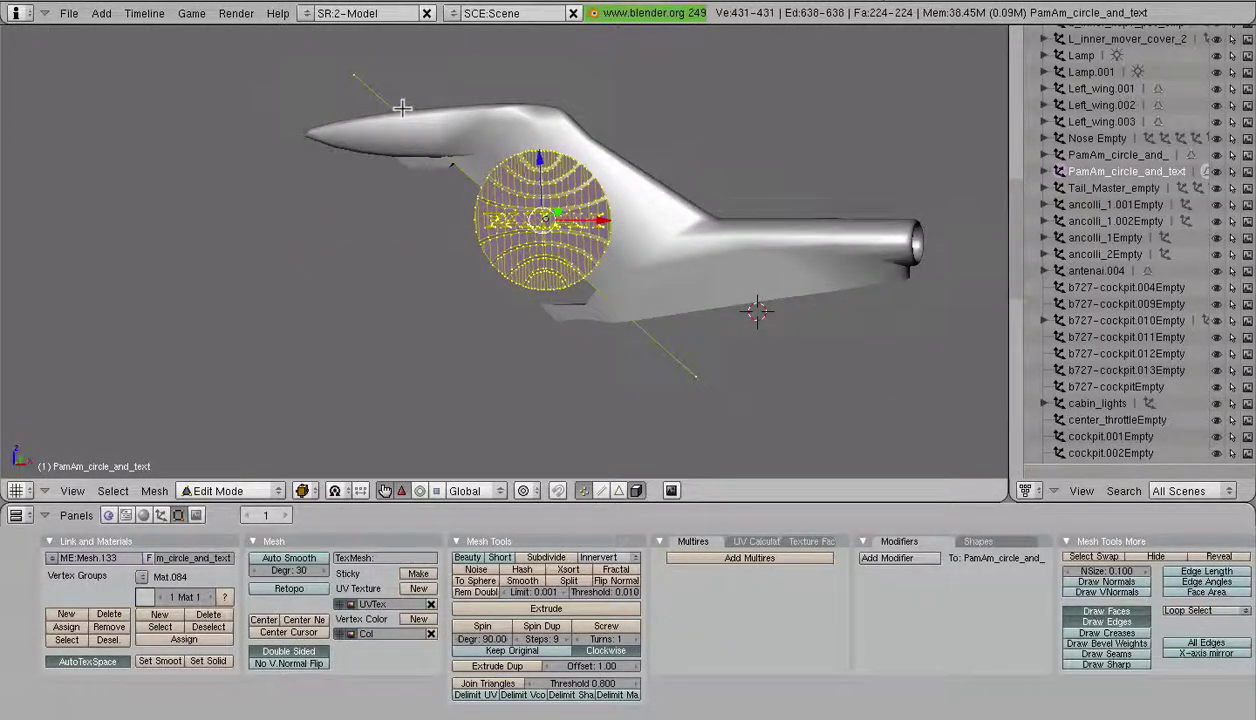
key(KP_1)
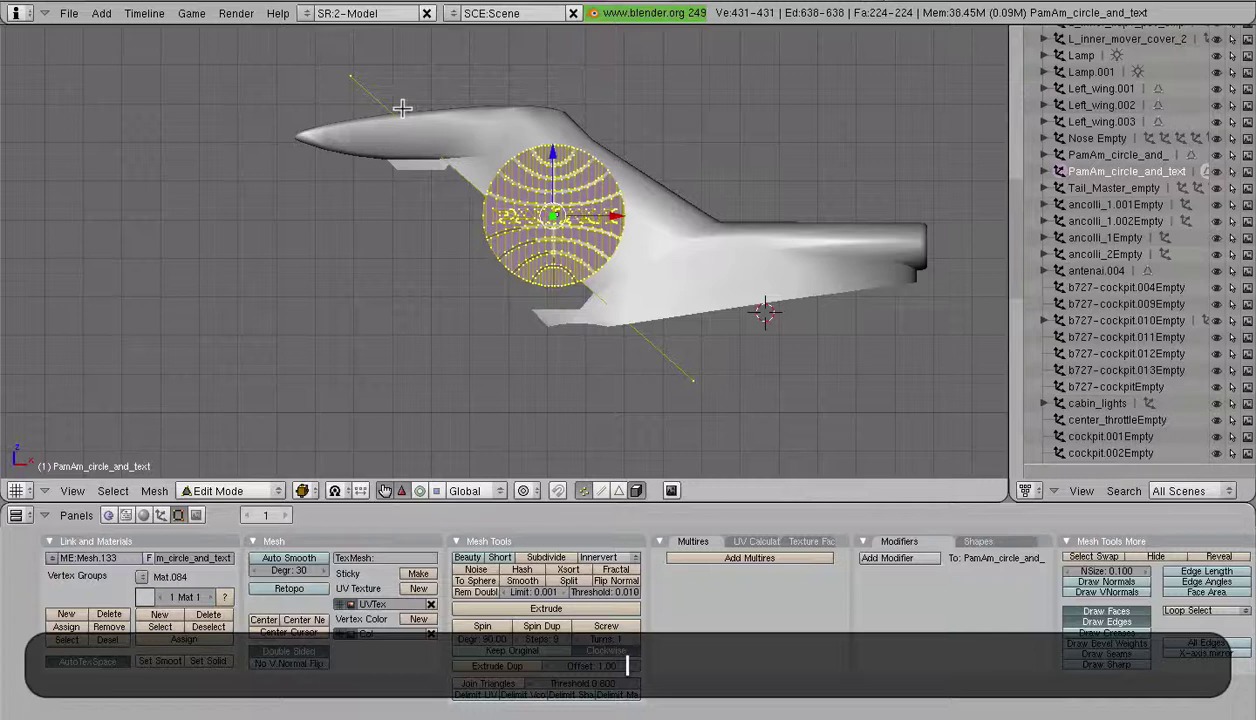
scroll(573, 227, up, 4)
scroll(573, 227, down, 3)
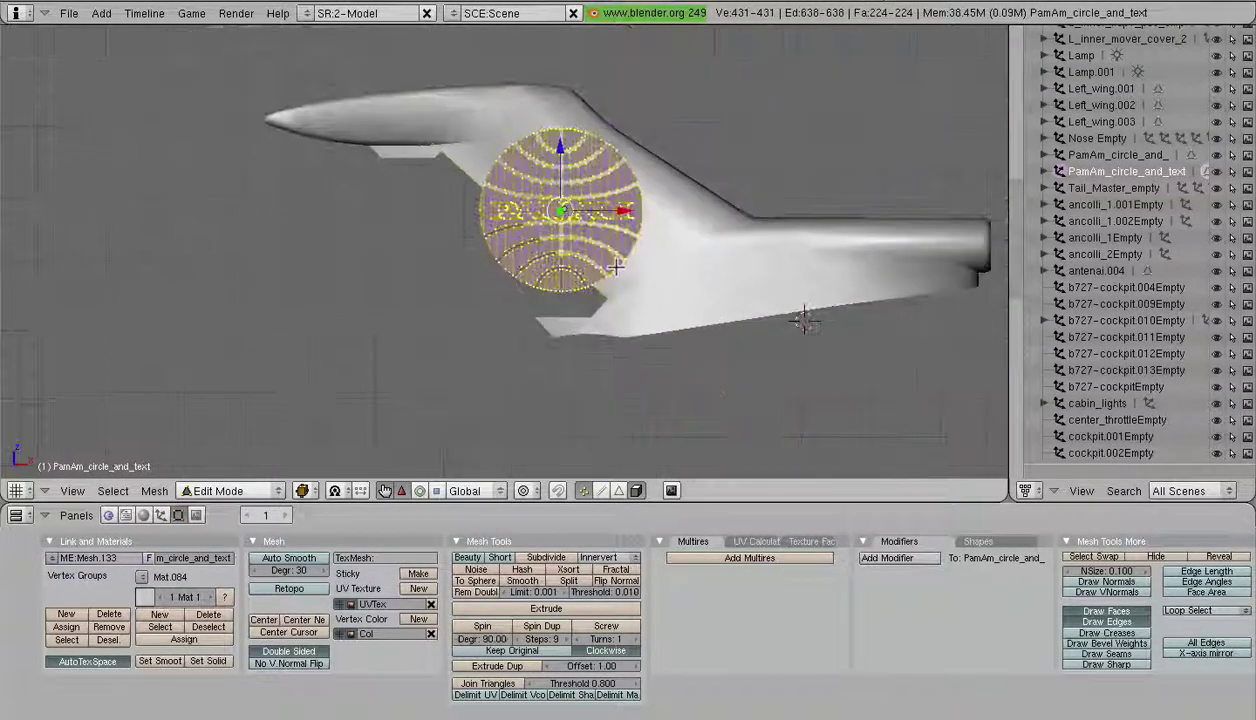
shift+middle_drag(645, 278, 595, 269)
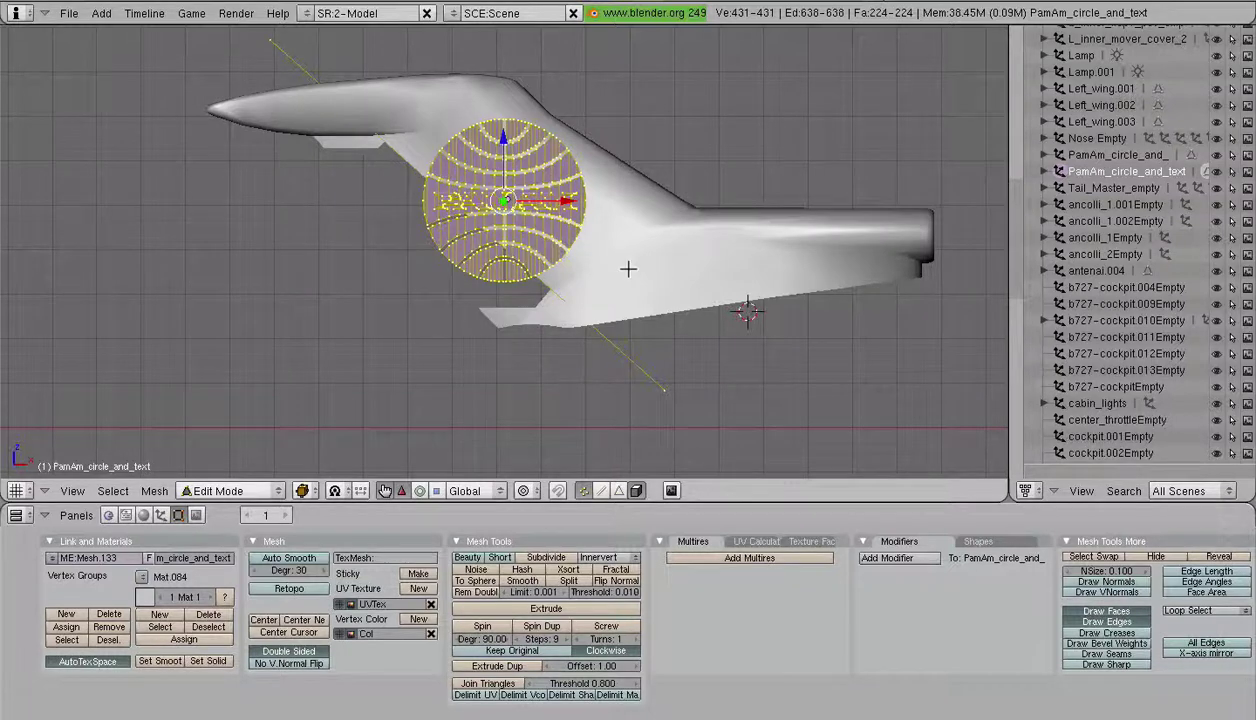
key(k)
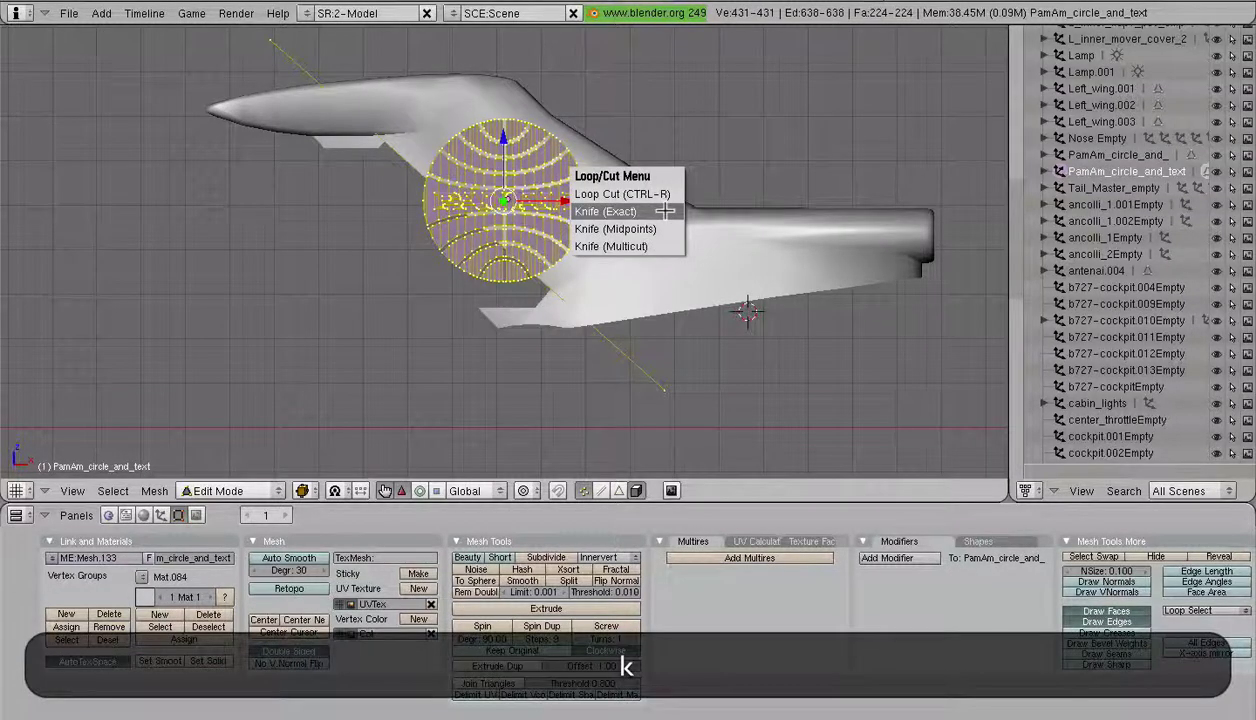
click(665, 211)
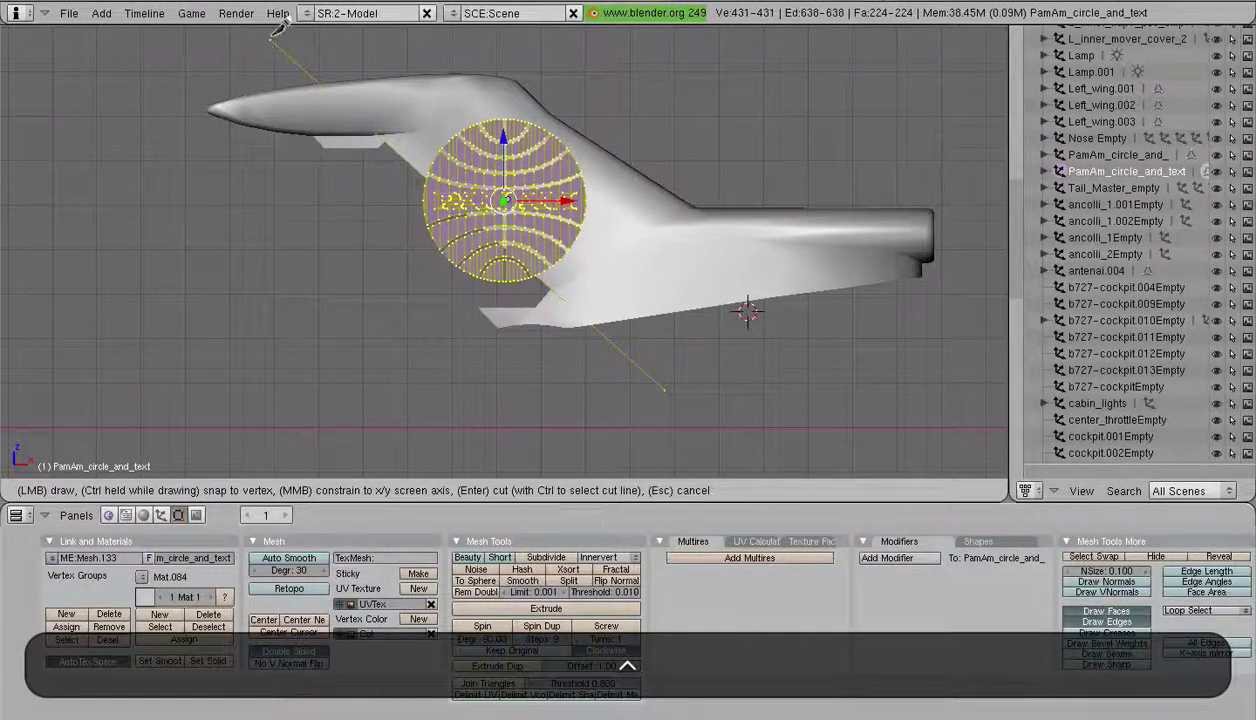
drag(279, 27, 352, 35)
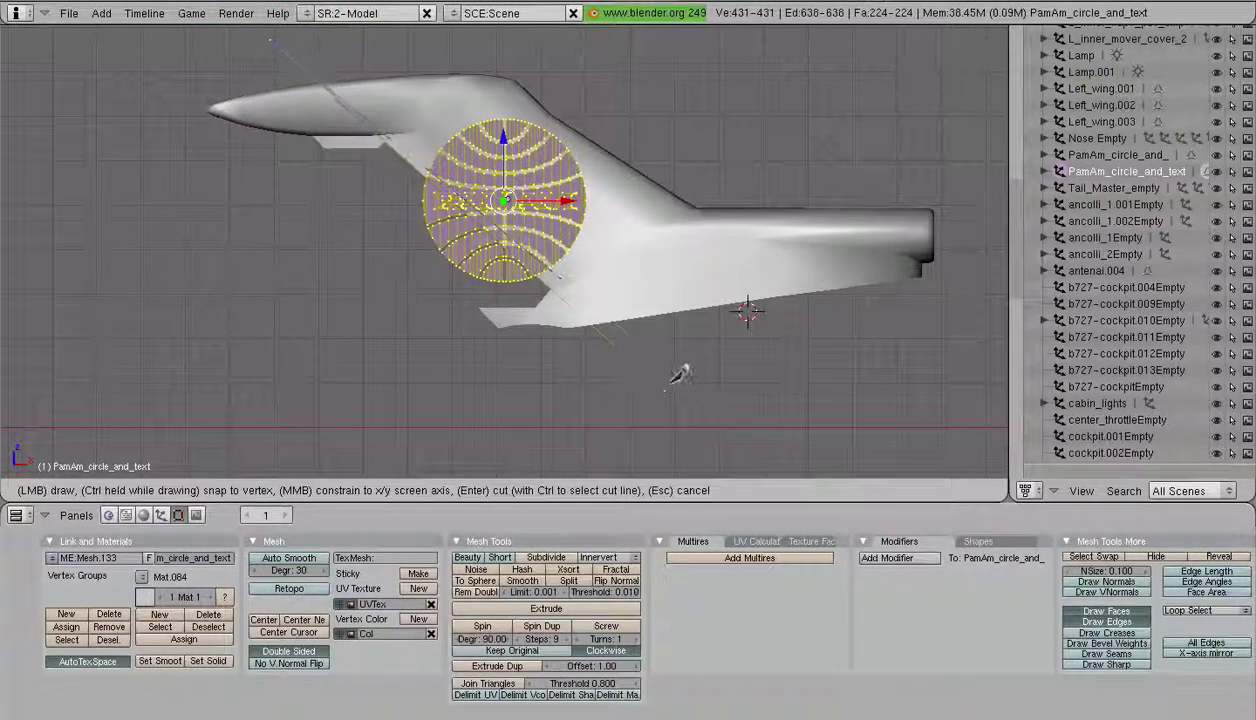
ctrl+click(675, 391)
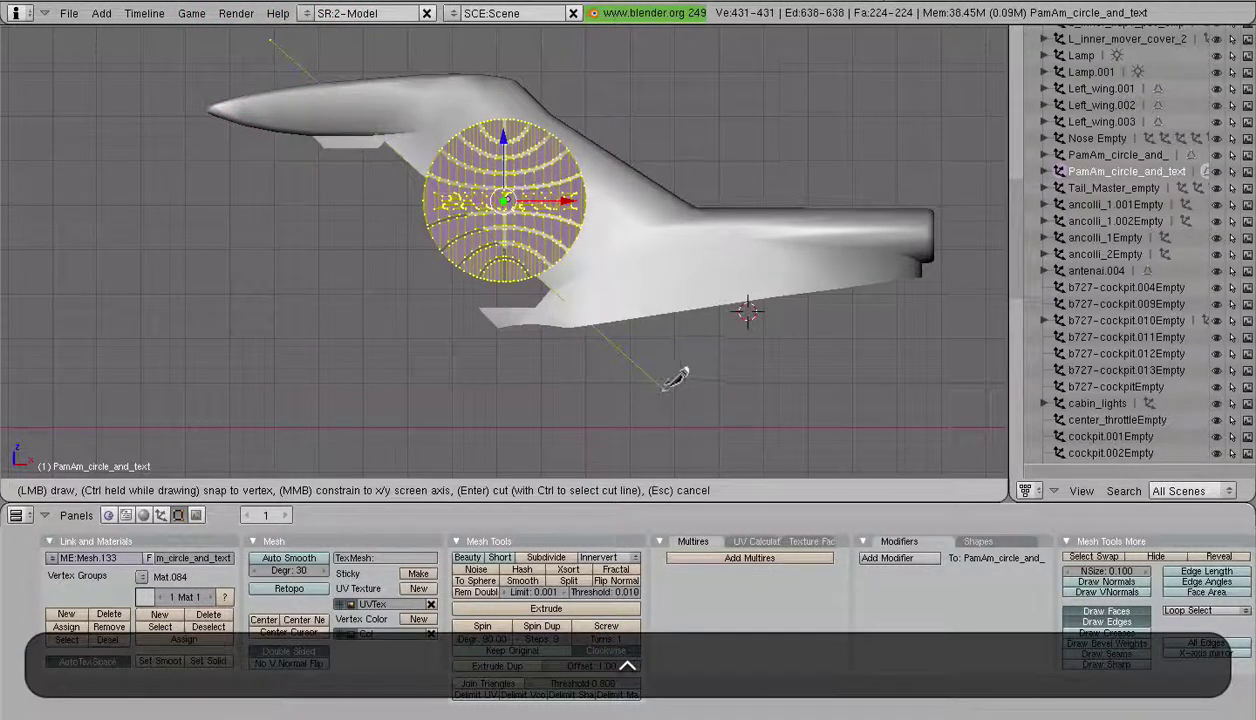
click(664, 388)
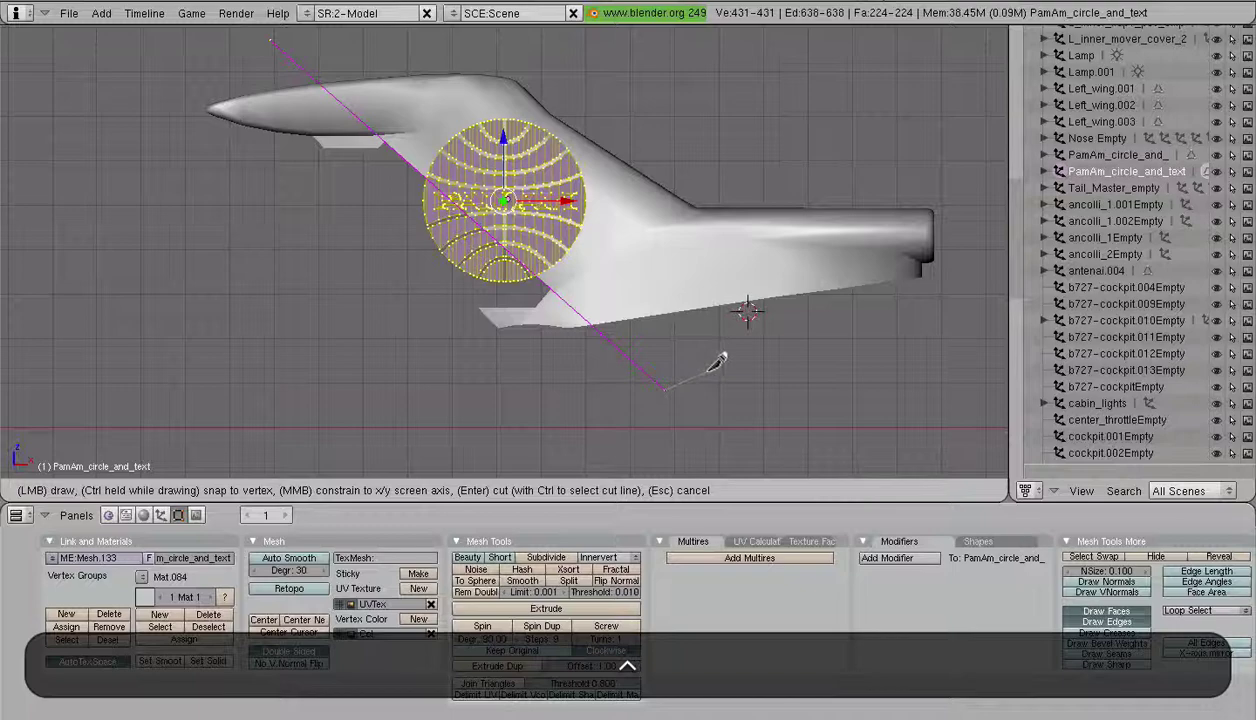
key(Return)
- Examine the new cut edges across the logo's lower stripes along the rudder line
scroll(540, 325, up, 10)
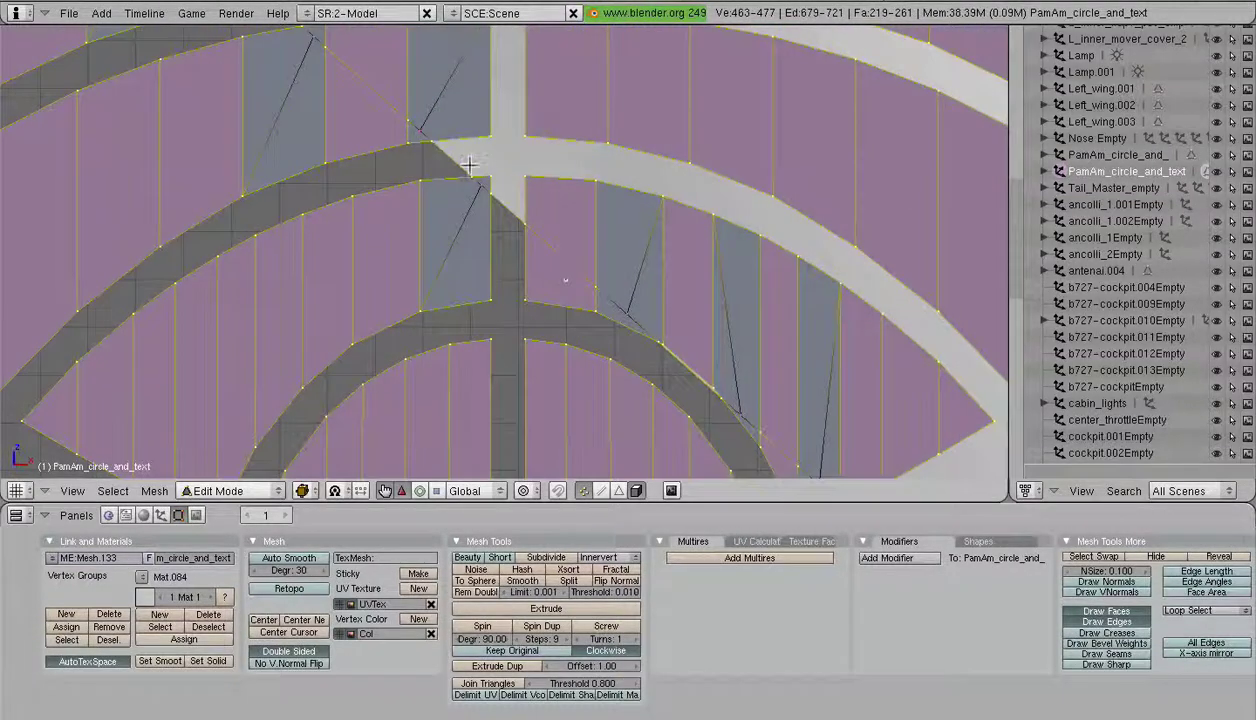
scroll(592, 289, down, 2)
scroll(630, 320, up, 5)
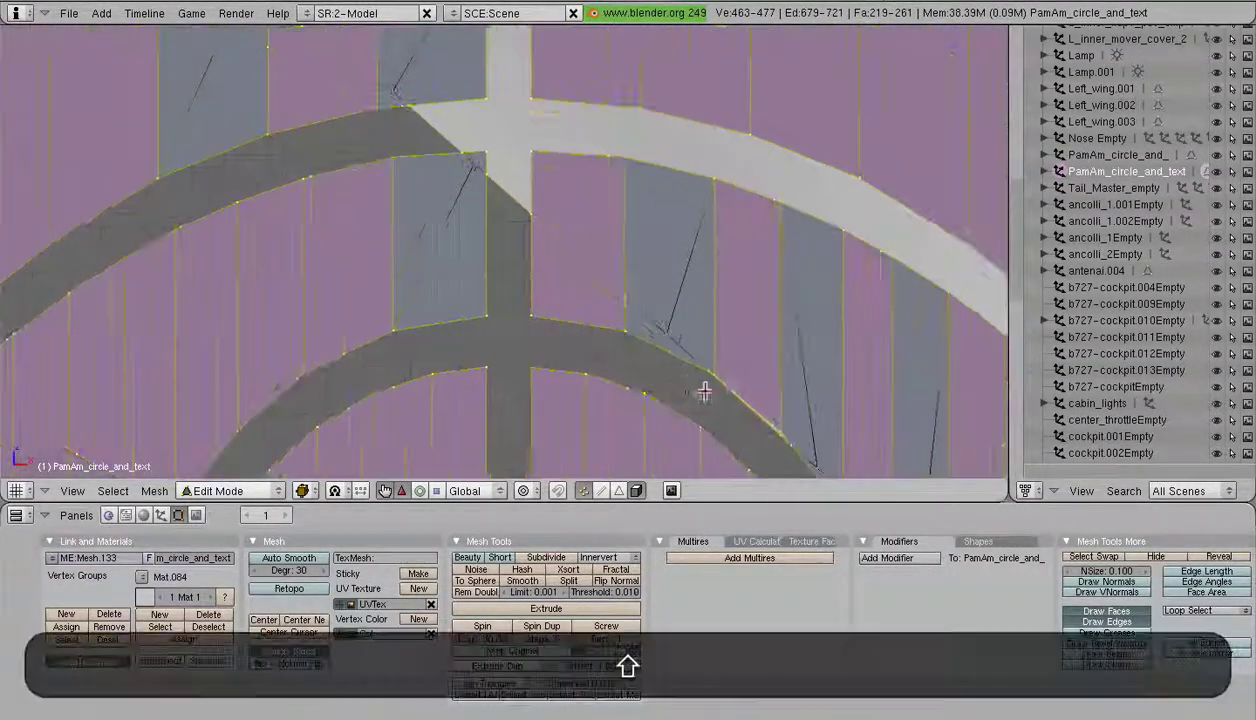
shift+middle_drag(704, 390, 483, 244)
scroll(490, 235, up, 5)
scroll(578, 298, down, 4)
scroll(572, 300, down, 11)
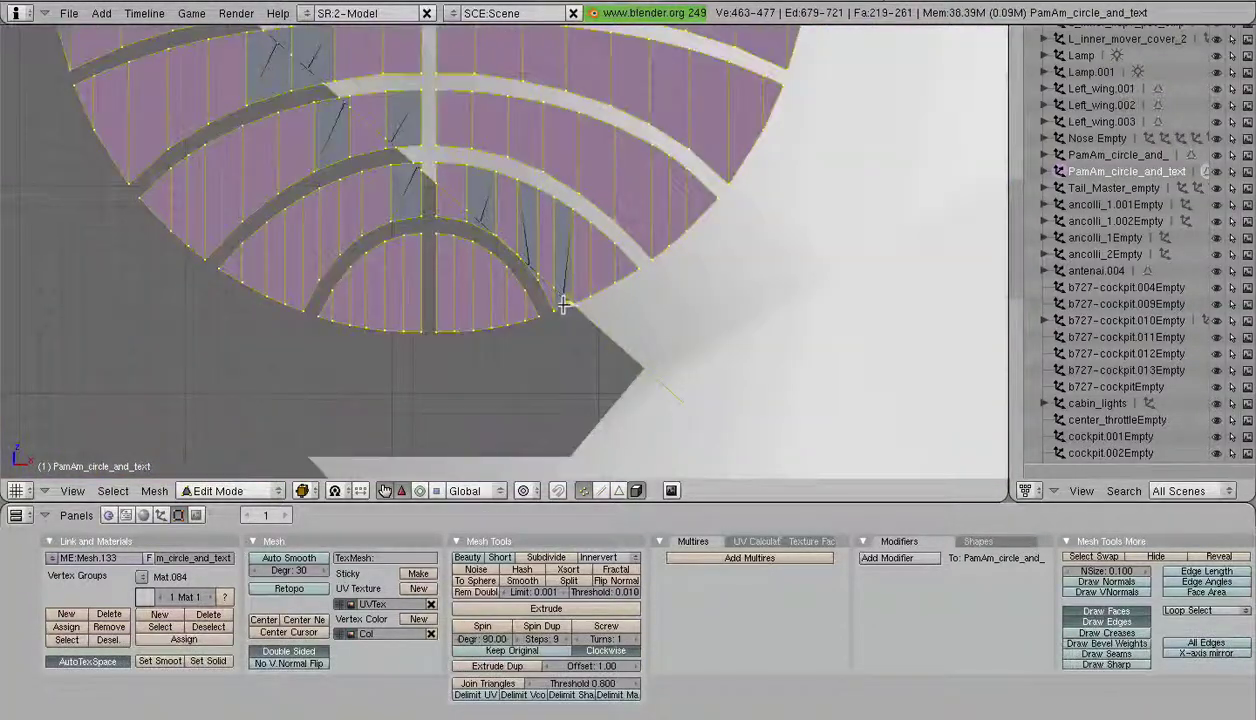
shift+middle_drag(562, 303, 471, 224)
scroll(632, 380, up, 1)
- Switch to face select mode, clear the selection and select the small rudder-side faces at the lower end of the cut
click(619, 490)
scroll(770, 355, up, 4)
scroll(590, 310, up, 2)
shift+middle_drag(607, 323, 442, 208)
scroll(585, 230, up, 4)
key(a)
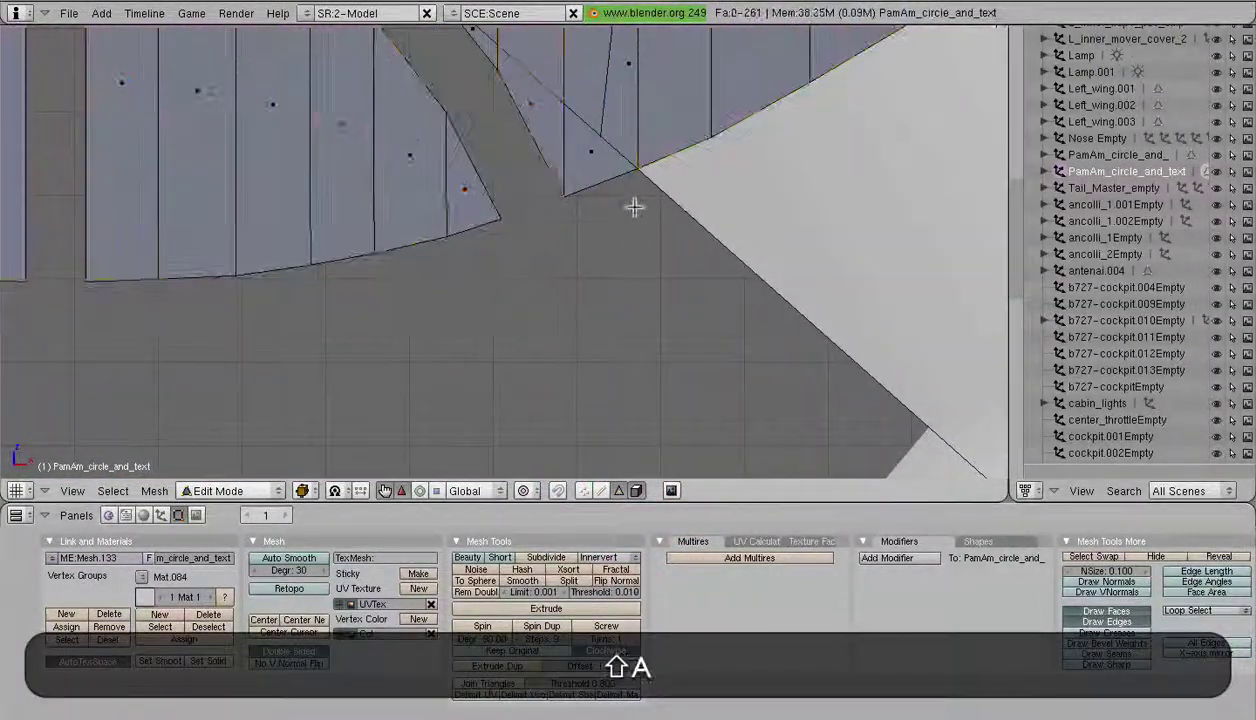
shift+middle_drag(618, 197, 655, 325)
key(l)
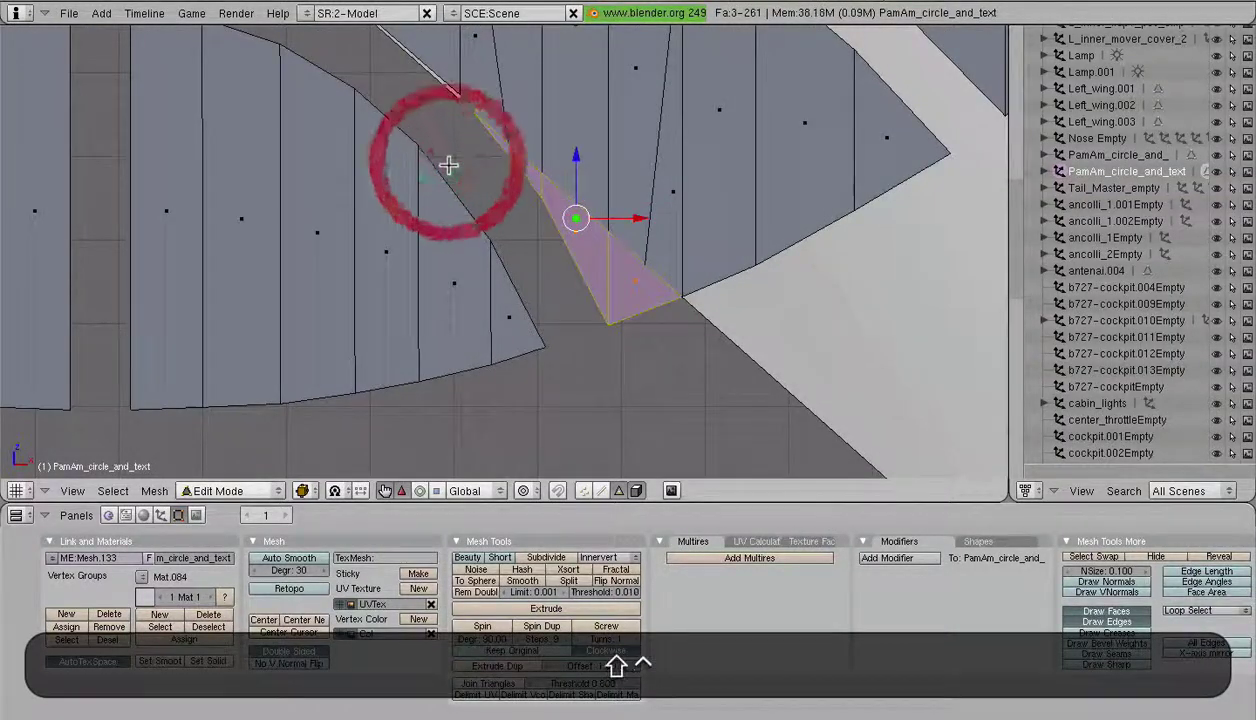
shift+middle_drag(447, 163, 633, 357)
scroll(621, 348, up, 4)
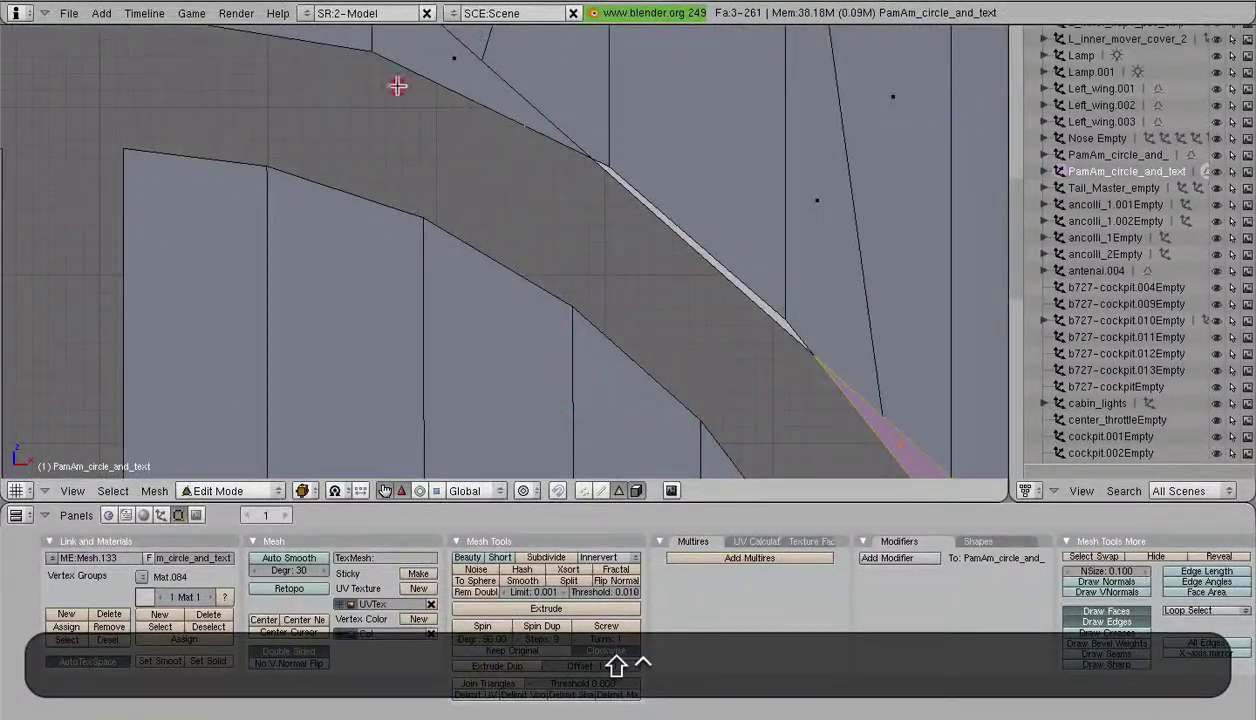
- Add the thin sliver face, the innermost half-circle faces and the rudder-side faces of the stripe above them to the selection
shift+right_click(397, 86)
scroll(432, 200, down, 8)
ctrl+drag(332, 309, 330, 325)
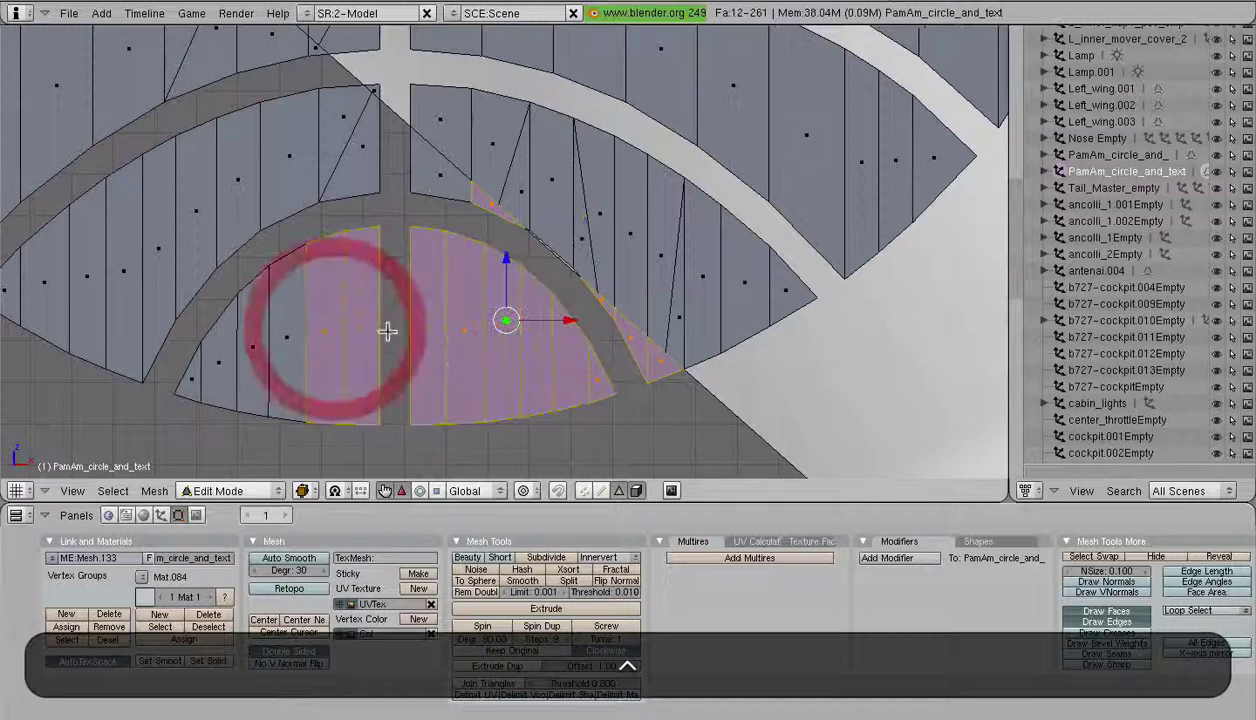
ctrl+drag(258, 441, 338, 228)
shift+middle_drag(345, 240, 451, 385)
shift+middle_drag(410, 302, 568, 393)
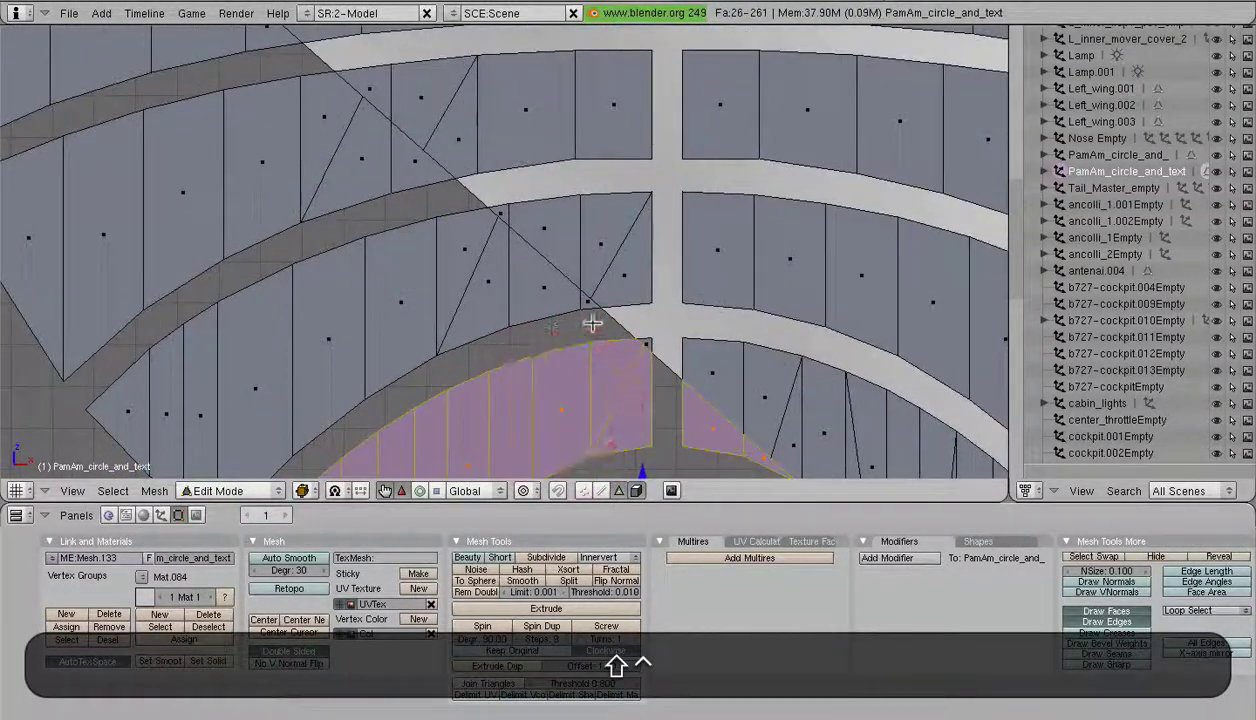
- Add the rudder-side faces of the next two curved stripes to the selection, up to the cut line
ctrl+drag(303, 360, 352, 350)
scroll(350, 342, down, 5)
mouse_move(446, 370)
ctrl+mouse_down()
mouse_move(384, 207)
mouse_move(468, 440)
ctrl+mouse_up()
shift+middle_drag(405, 246, 471, 288)
scroll(470, 288, up, 5)
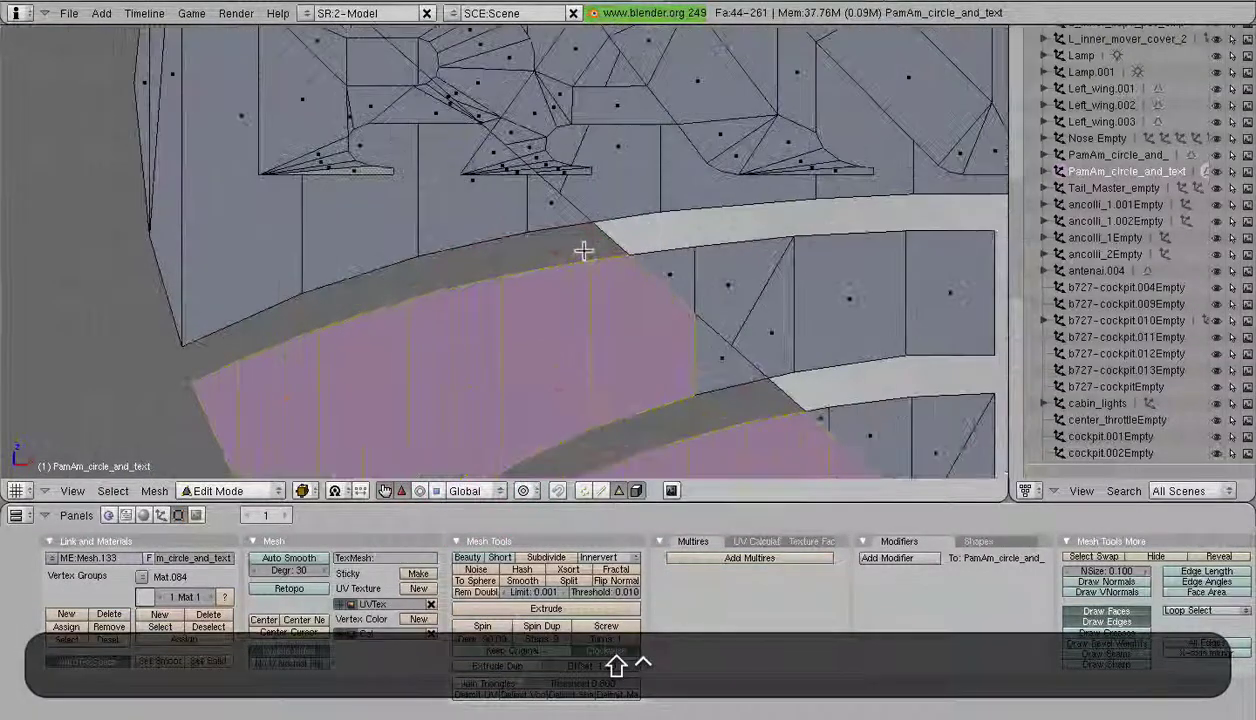
- Add the rudder-side faces of the PAN AM text band, including the outer rim and the cut letter pieces, to the selection
ctrl+drag(448, 118, 270, 258)
shift+middle_drag(270, 258, 507, 359)
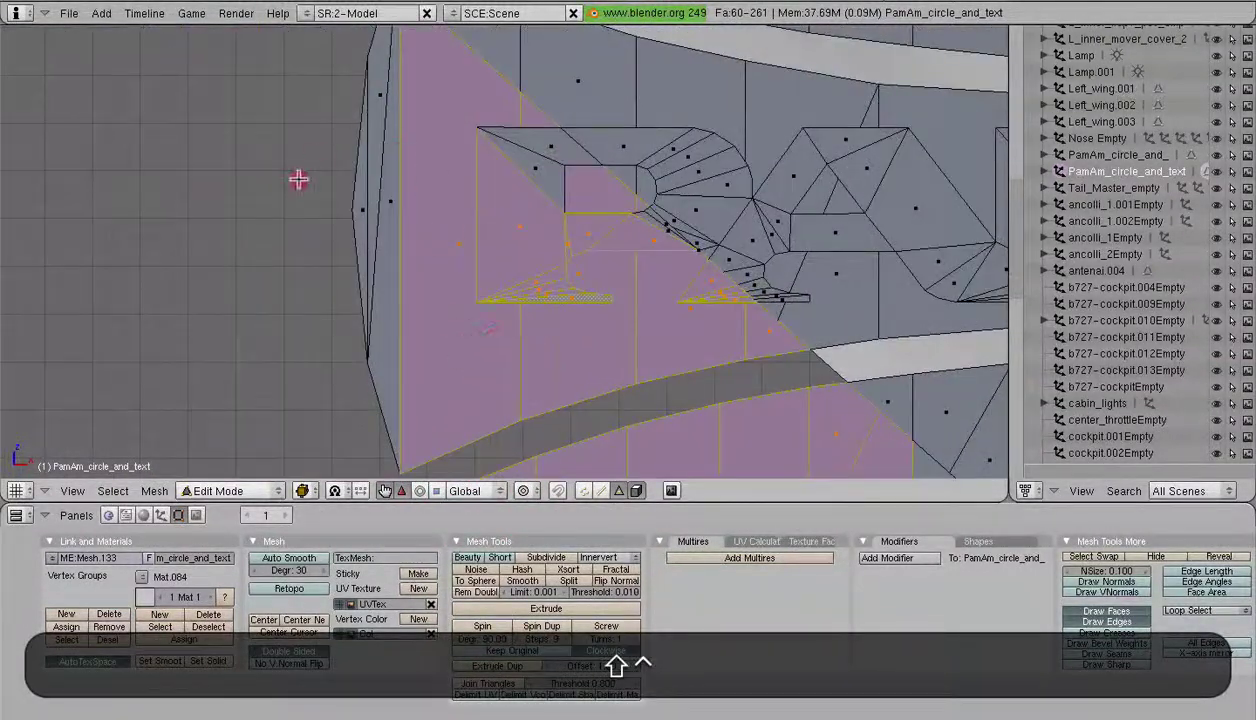
ctrl+drag(300, 179, 425, 189)
shift+middle_drag(425, 189, 375, 258)
scroll(575, 317, up, 1)
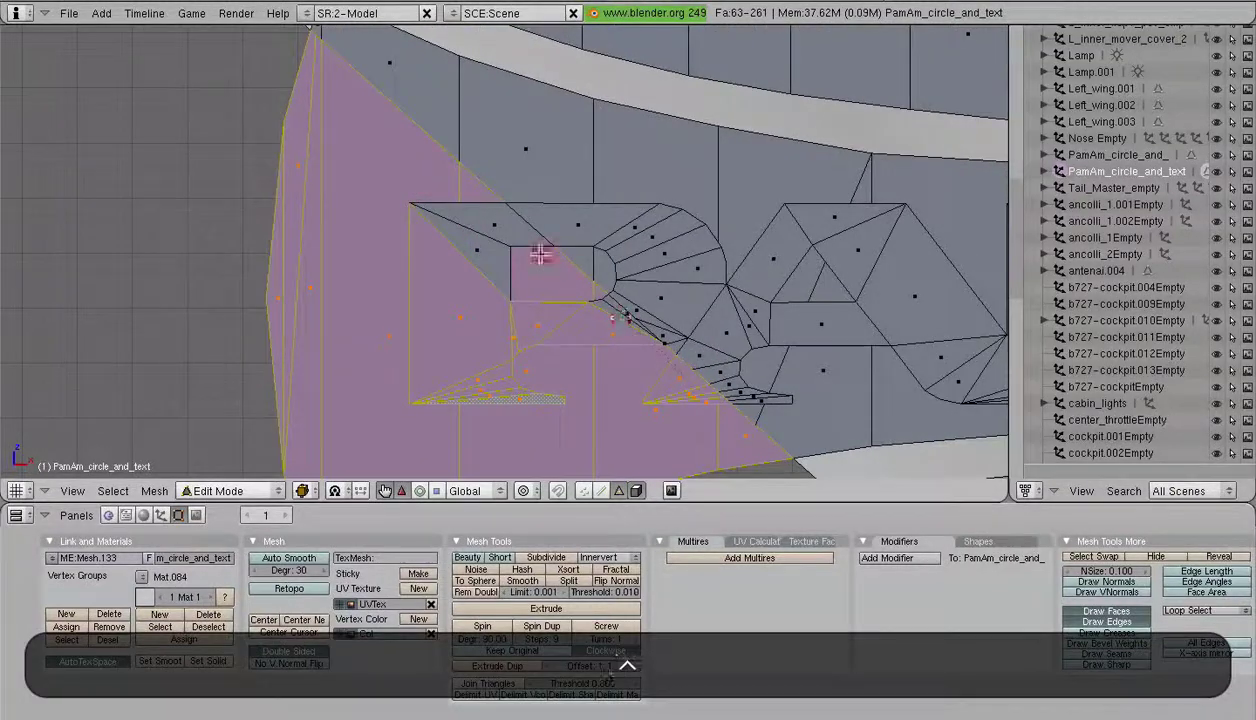
ctrl+drag(541, 255, 361, 253)
mouse_move(450, 295)
ctrl+middle_down()
mouse_move(575, 355)
mouse_move(371, 190)
ctrl+middle_up()
scroll(450, 240, up, 3)
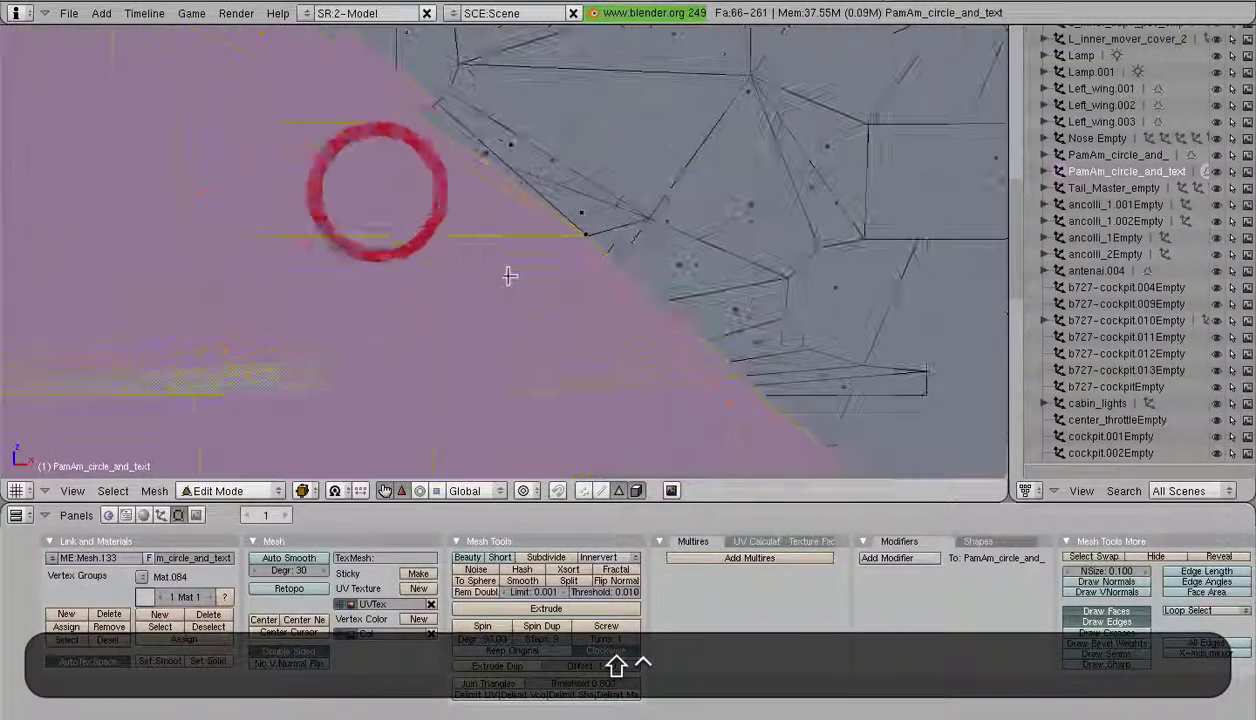
shift+right_click(463, 136)
scroll(471, 194, down, 8)
scroll(443, 222, down, 6)
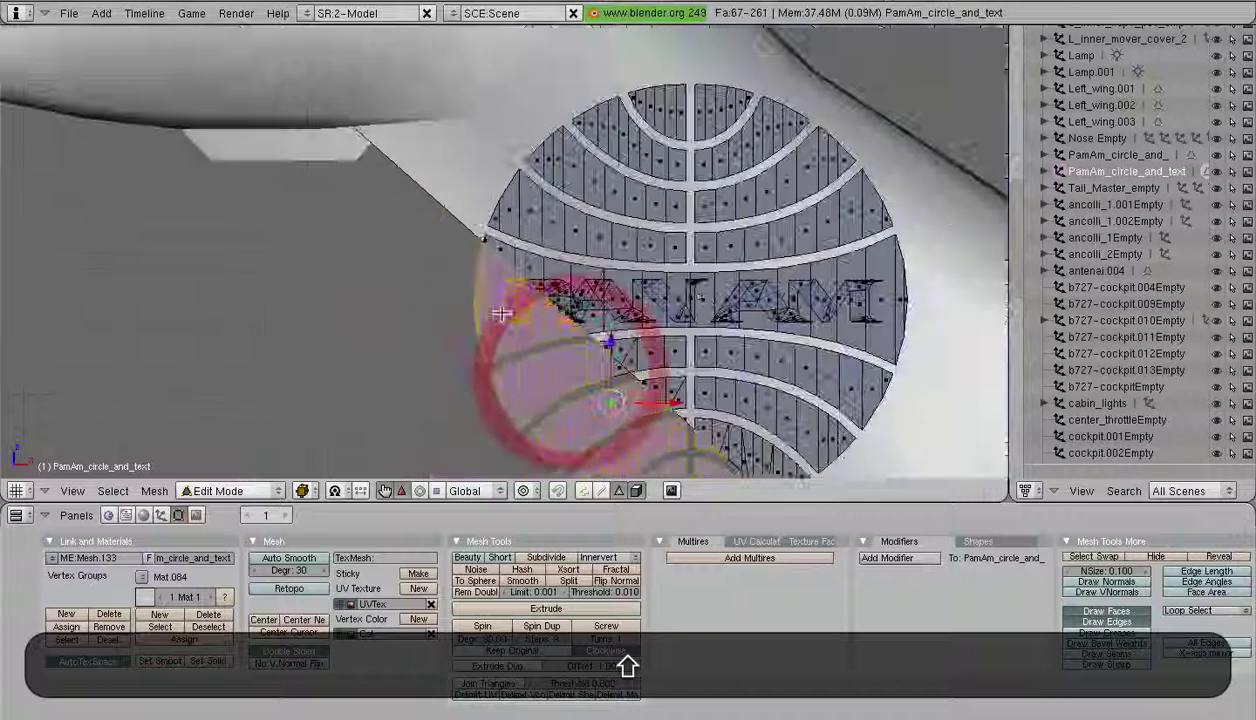
key(p)
click(482, 270)
scroll(515, 290, up, 3)
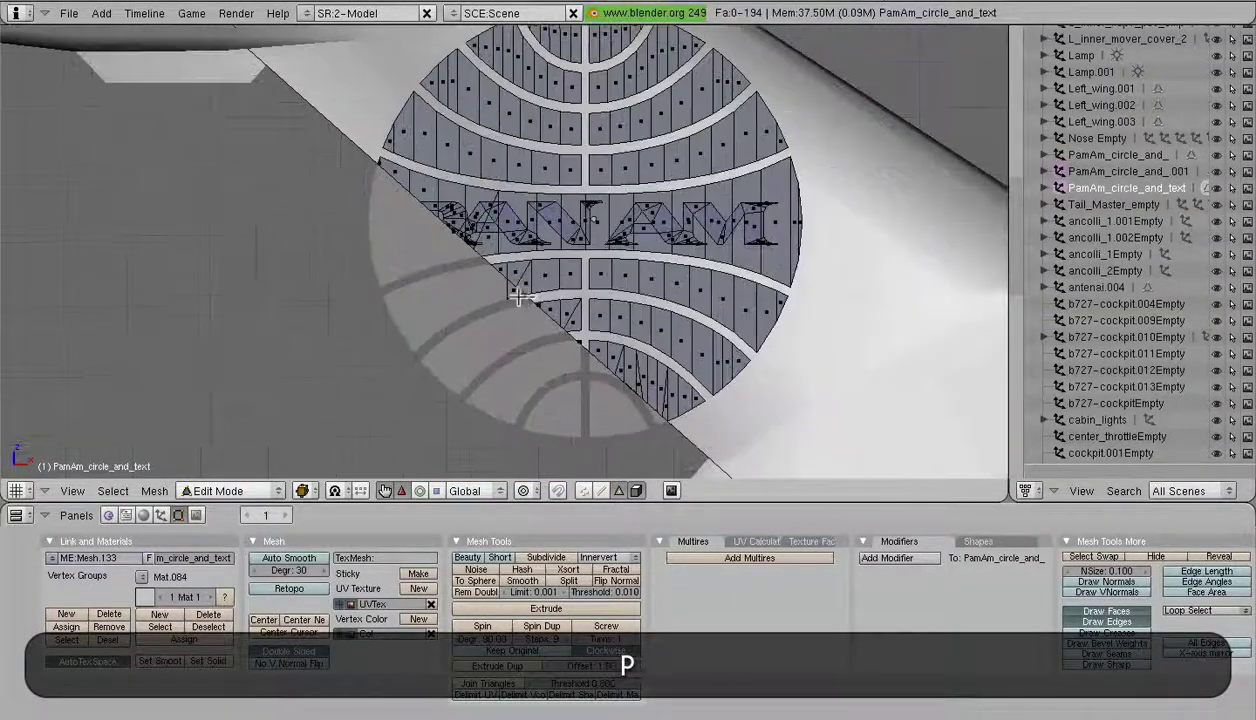
scroll(518, 318, up, 2)
key(ctrl+z)
scroll(527, 338, up, 3)
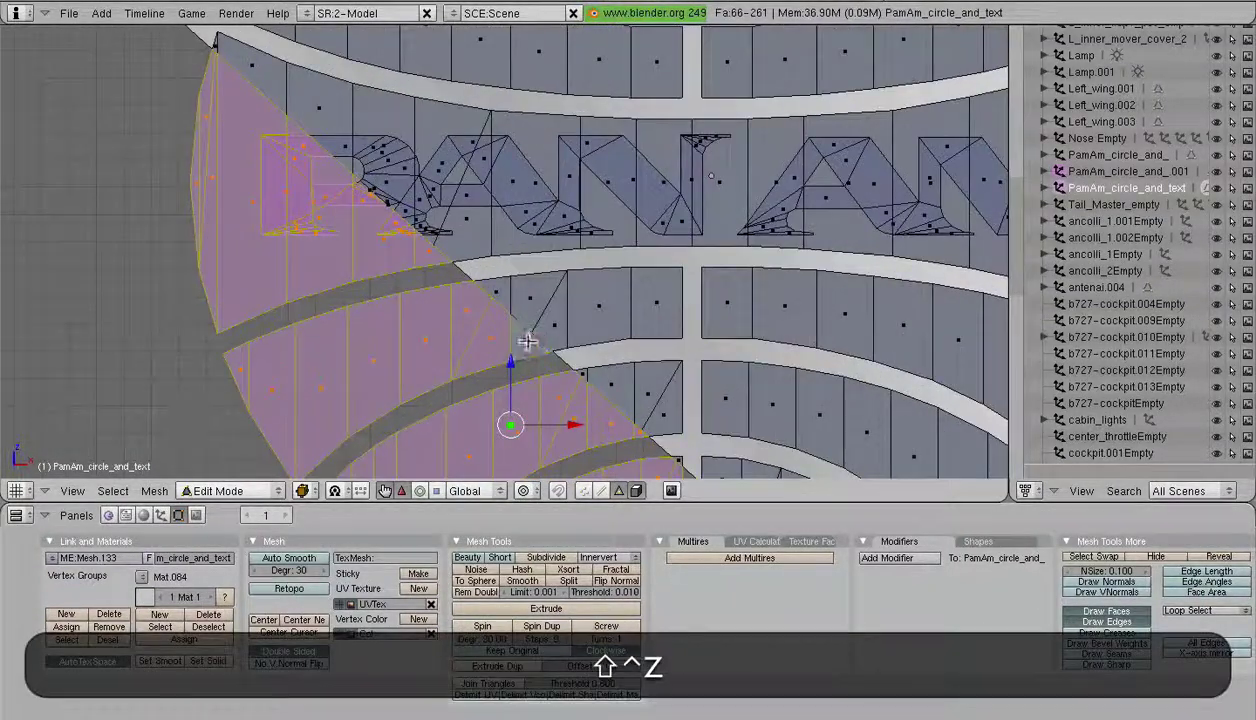
- Add the triangular face at the cut end of the stripe below the text and separate the selected rudder-side faces into a new object
shift+middle_drag(528, 345, 512, 214)
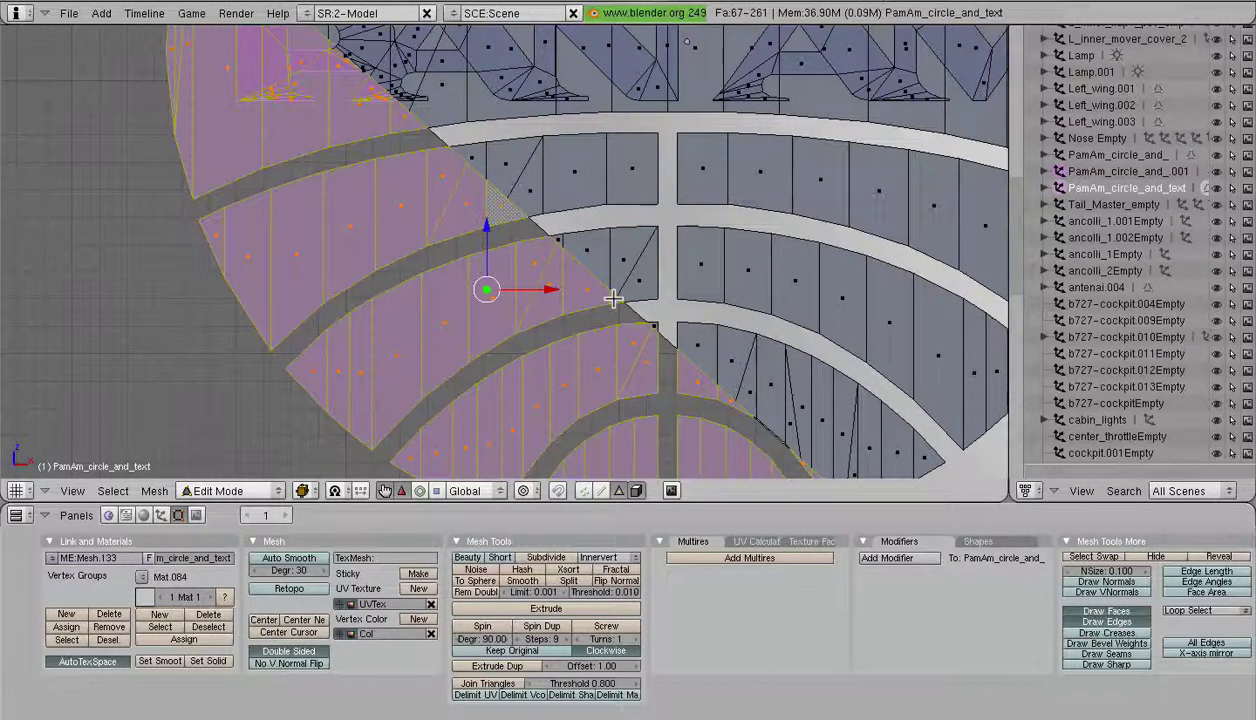
key(ctrl+p)
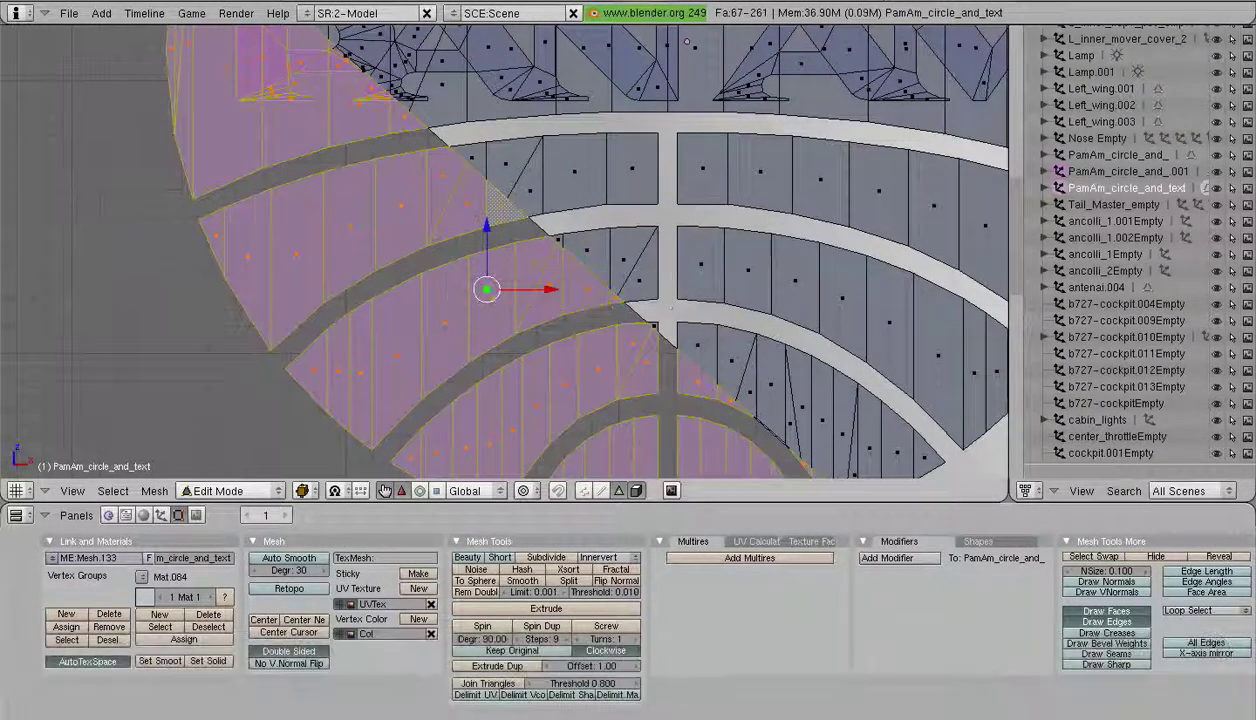
key(p)
click(533, 378)
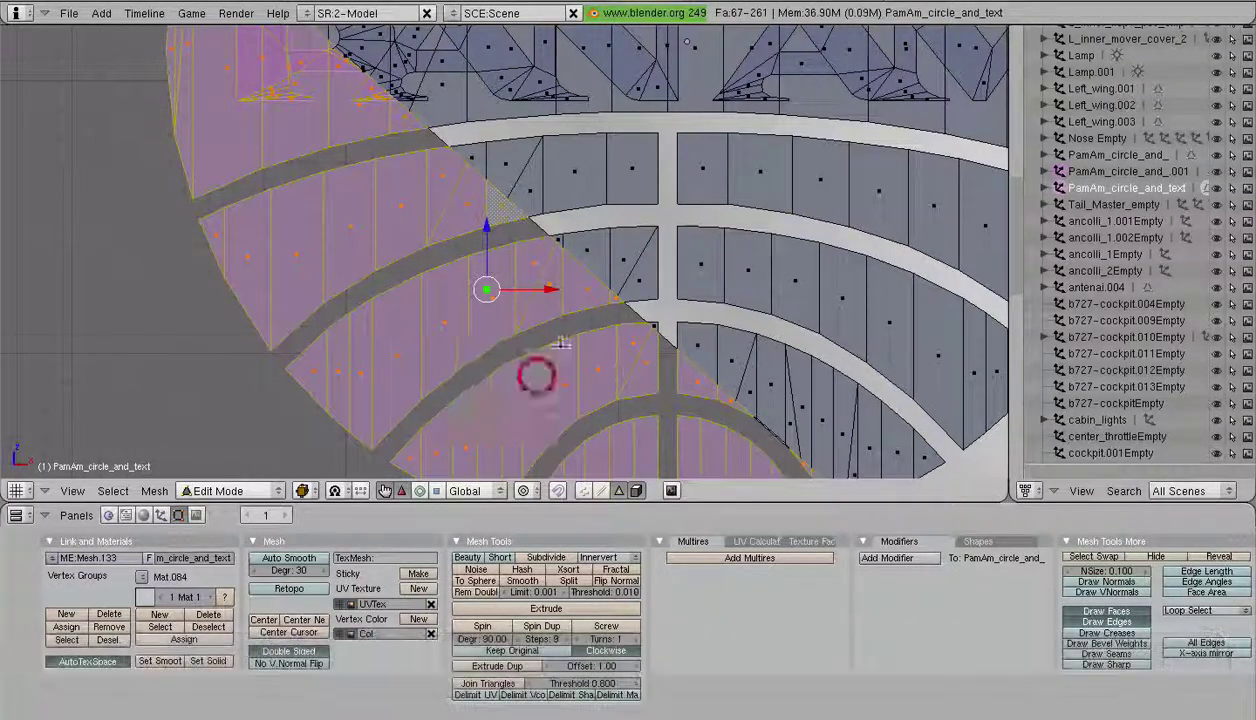
- Check the cut line for rudder-side faces left behind, up to the text band, and undo the separation
scroll(709, 404, up, 4)
shift+middle_drag(725, 398, 398, 109)
scroll(478, 212, up, 5)
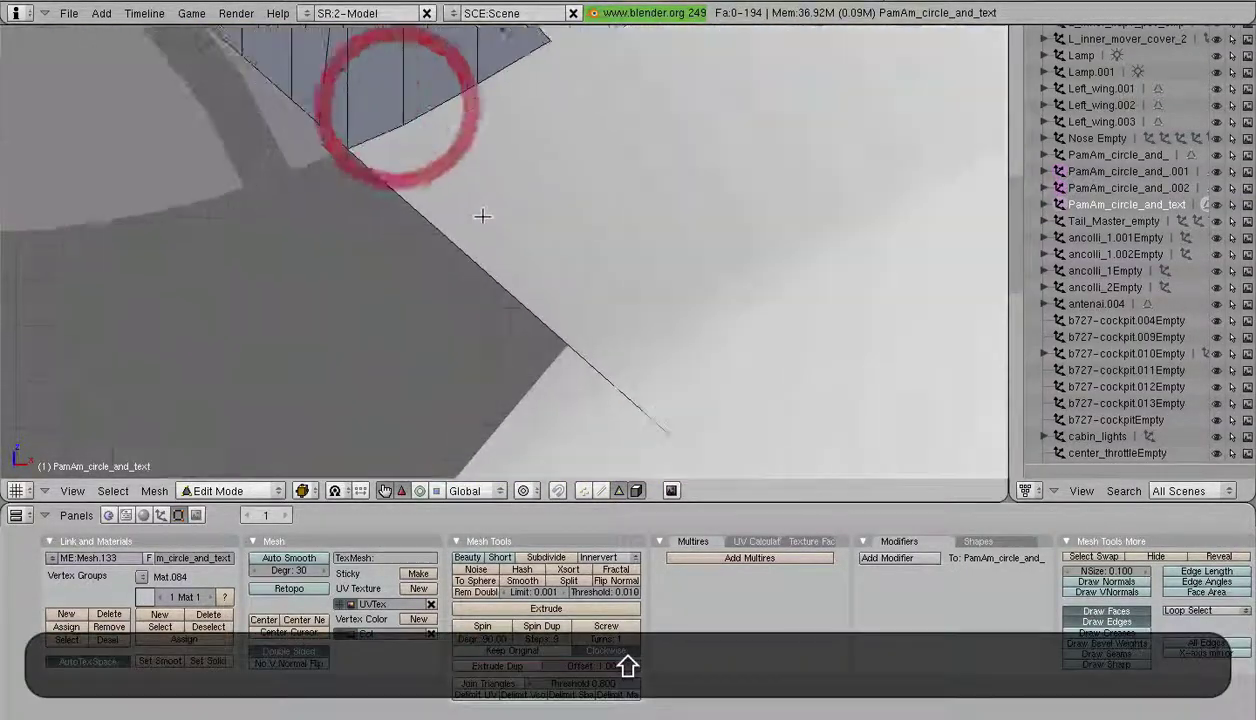
shift+middle_drag(410, 188, 643, 365)
scroll(520, 233, up, 2)
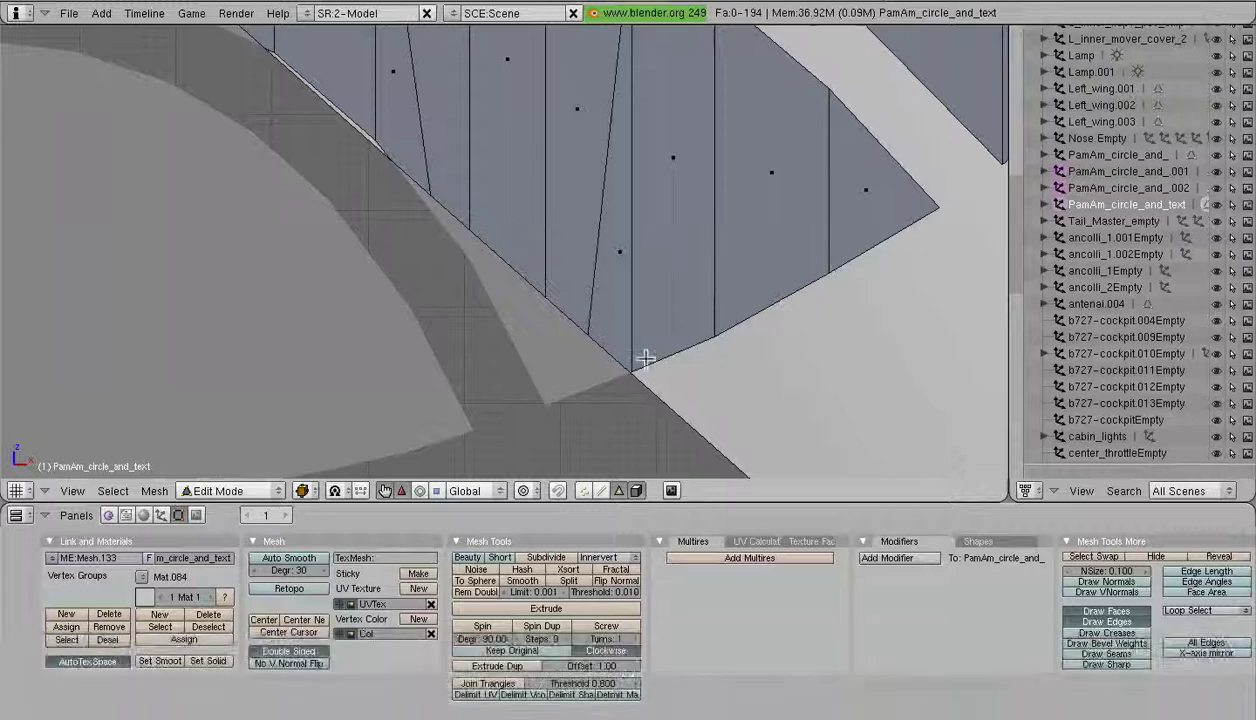
scroll(509, 192, down, 3)
shift+middle_drag(392, 150, 752, 420)
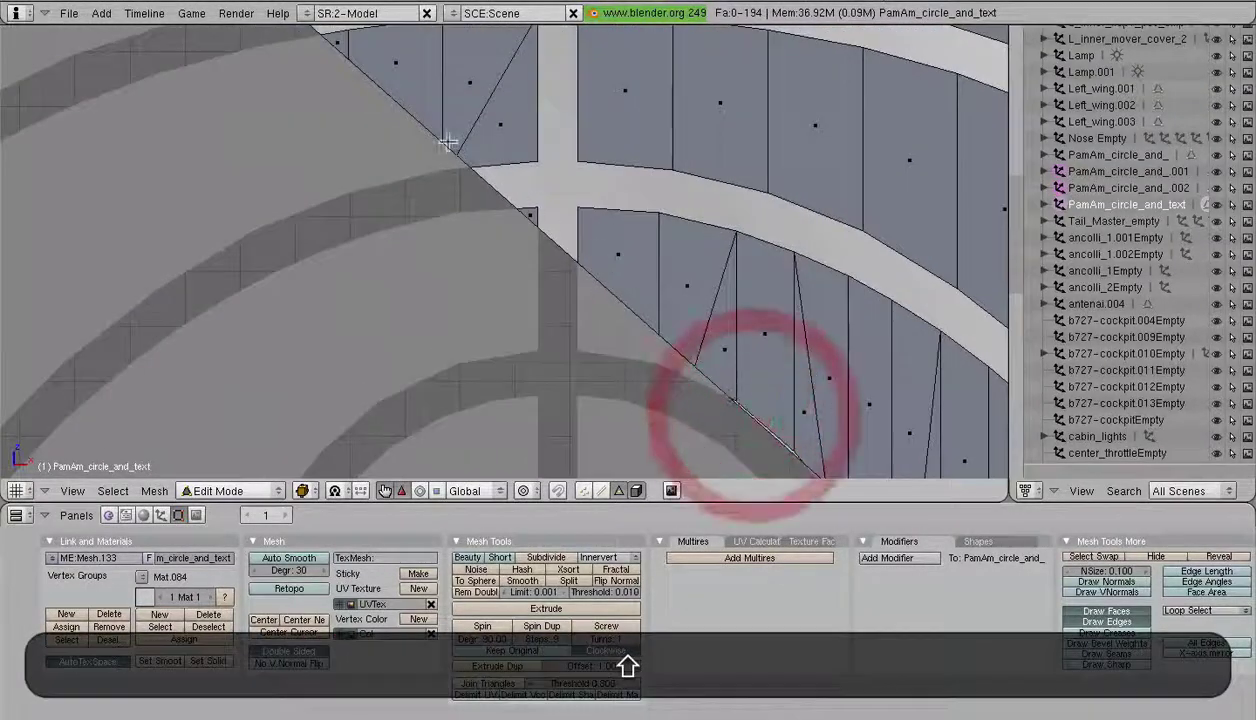
shift+middle_drag(411, 102, 788, 446)
shift+middle_drag(415, 160, 602, 373)
scroll(504, 245, up, 2)
key(ctrl+z)
key(ctrl+shift+z)
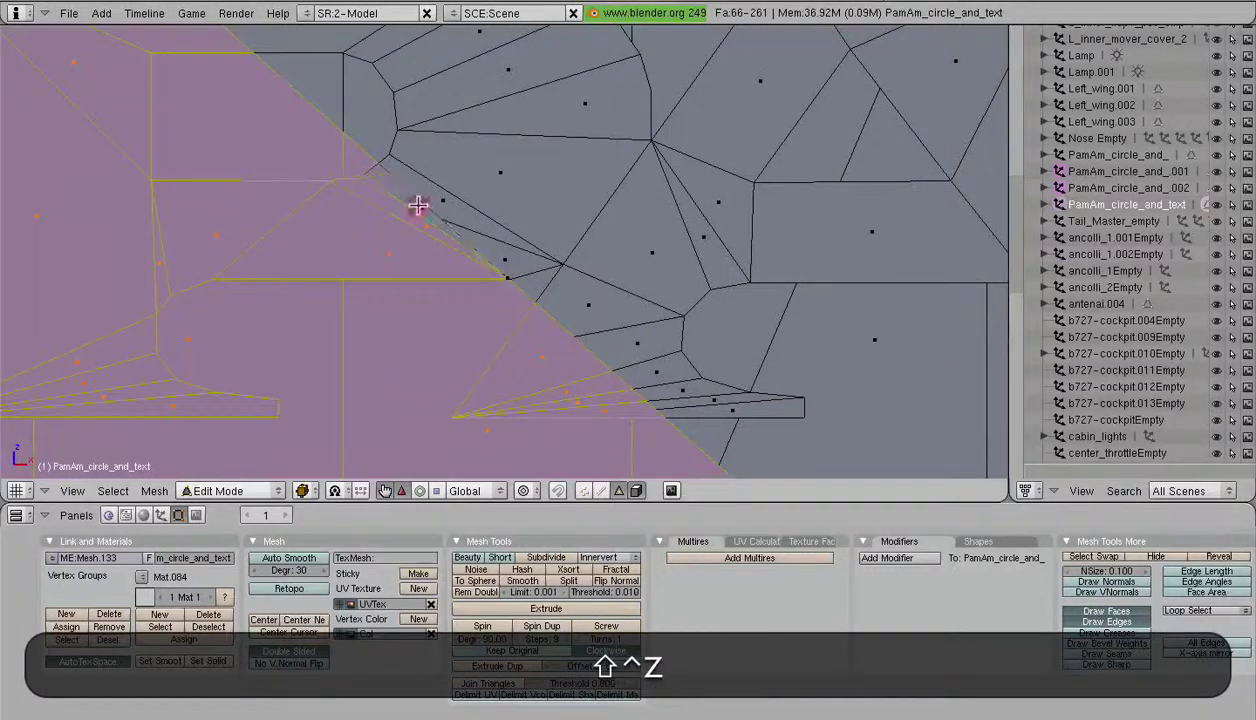
- Add the missed sliver face along the cut line through the letter P to the rudder-side selection
scroll(493, 280, up, 4)
shift+middle_drag(590, 381, 608, 240)
scroll(552, 328, up, 4)
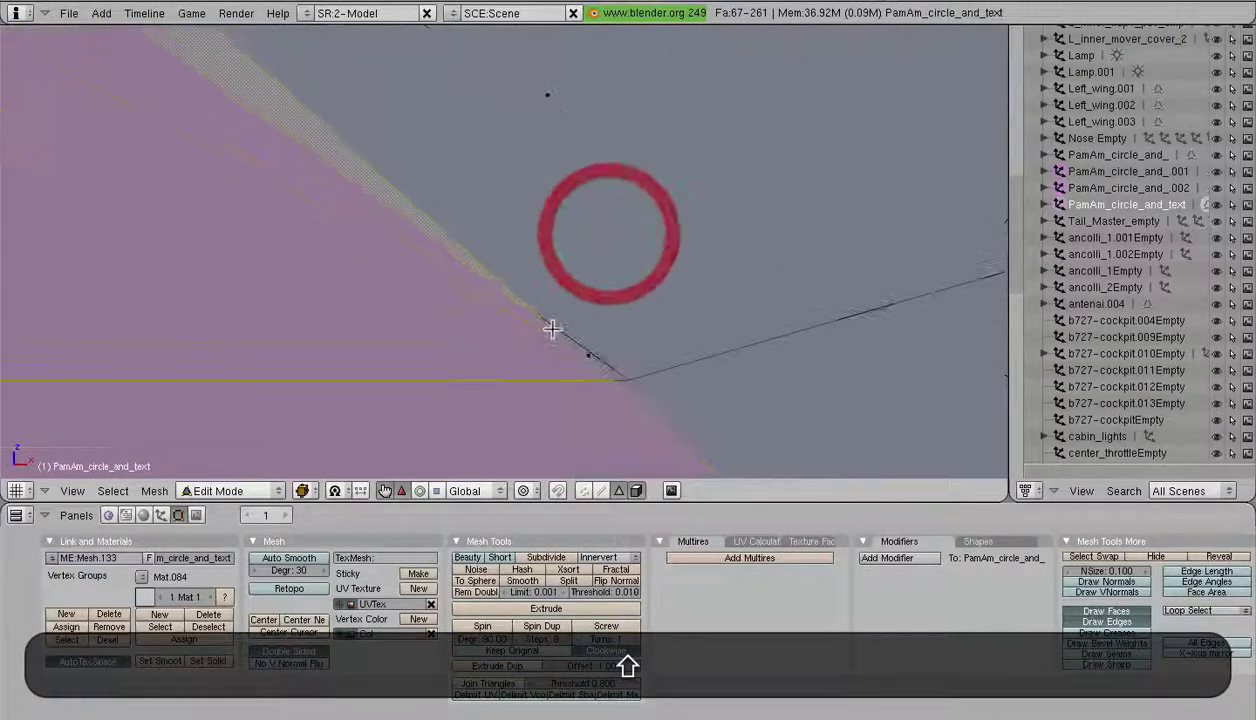
scroll(524, 306, down, 11)
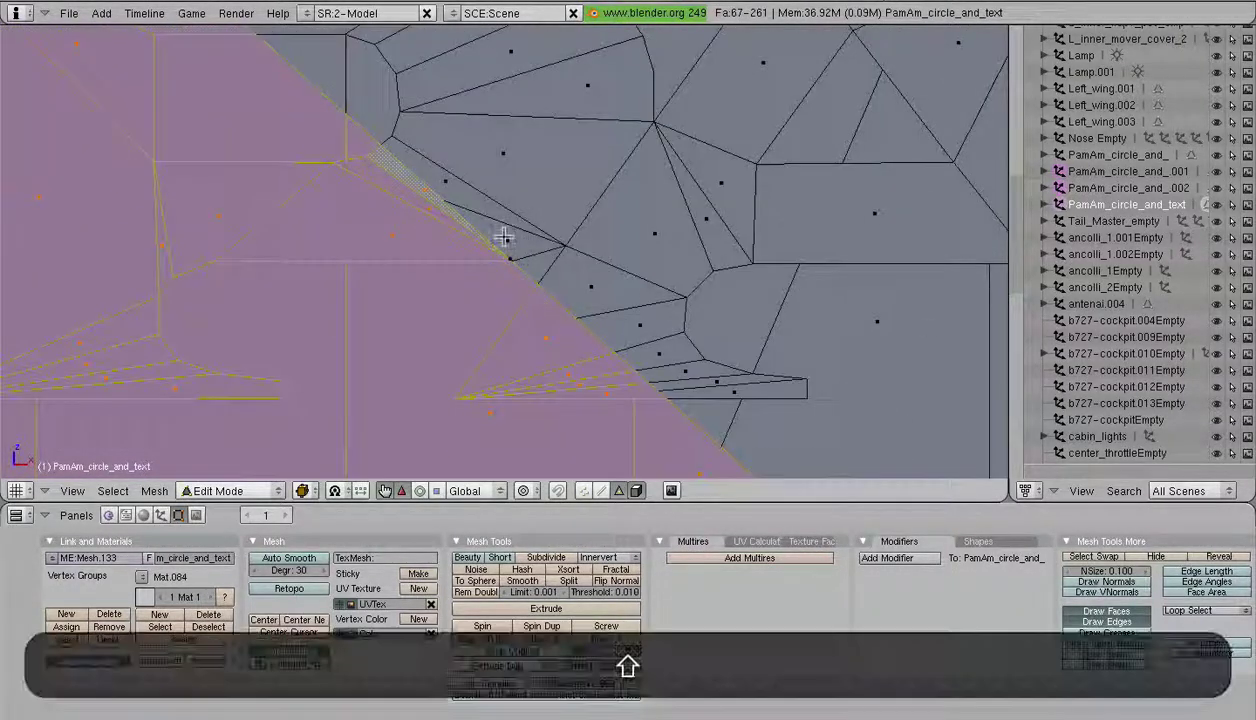
- Add the triangular face at the cut end of the stripe below the text, separate the selection into a new object and leave edit mode
shift+middle_drag(502, 238, 765, 457)
shift+middle_drag(592, 306, 779, 462)
scroll(619, 327, down, 2)
scroll(619, 327, down, 6)
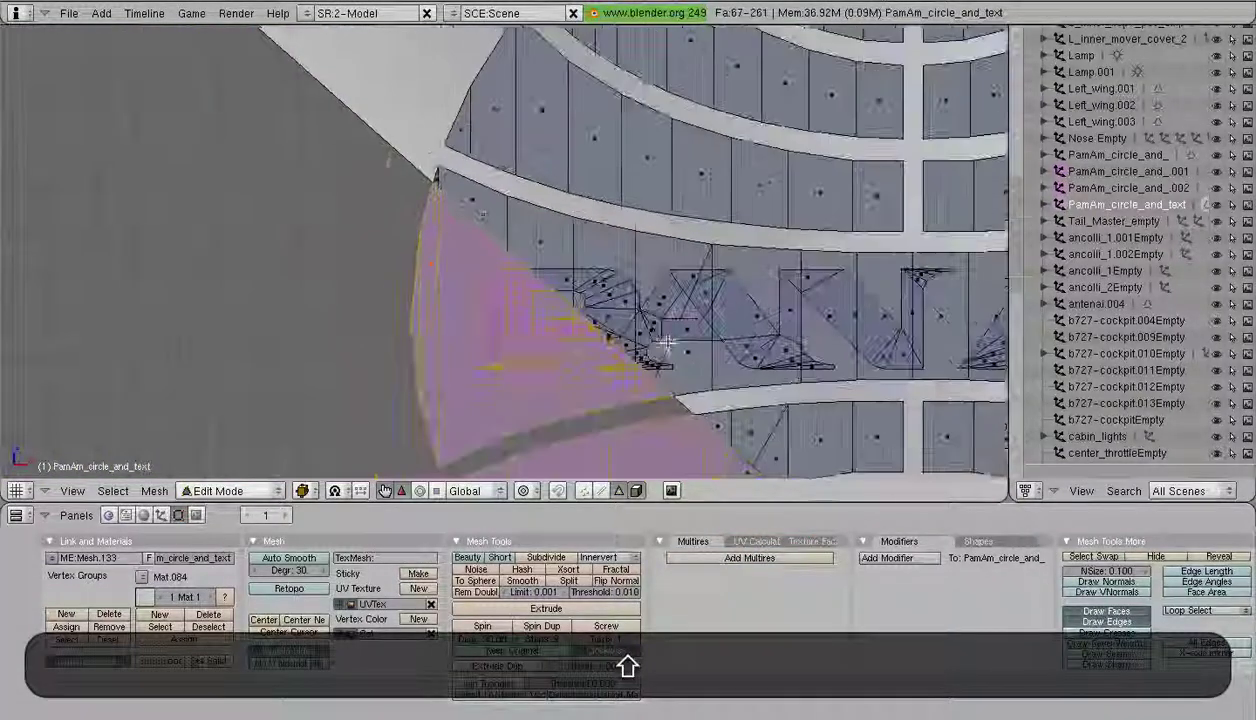
shift+middle_drag(664, 345, 558, 147)
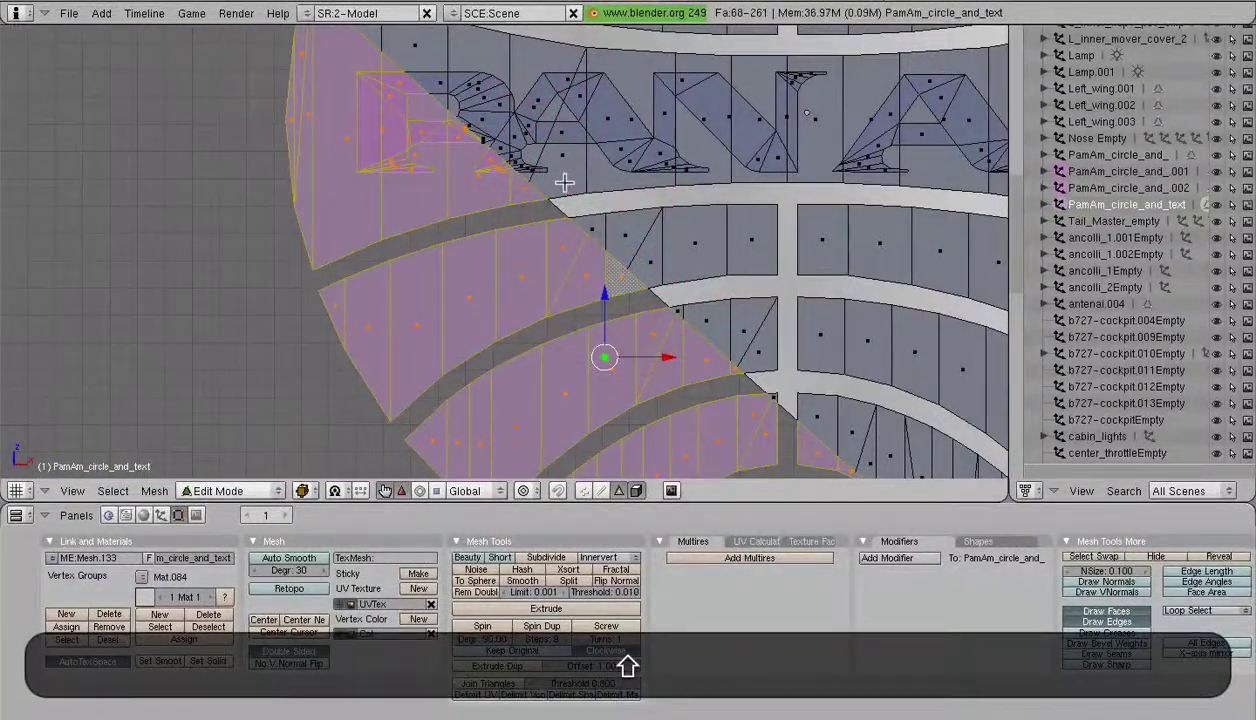
key(Return)
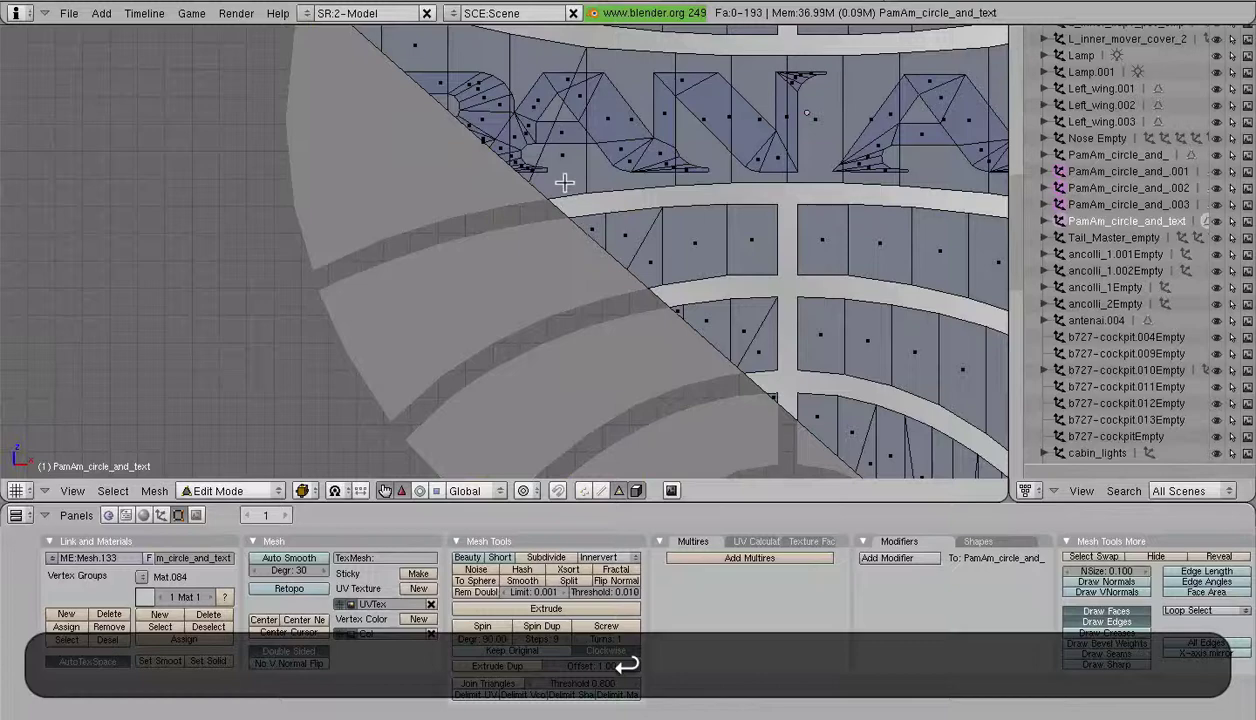
scroll(564, 182, down, 6)
key(Tab)
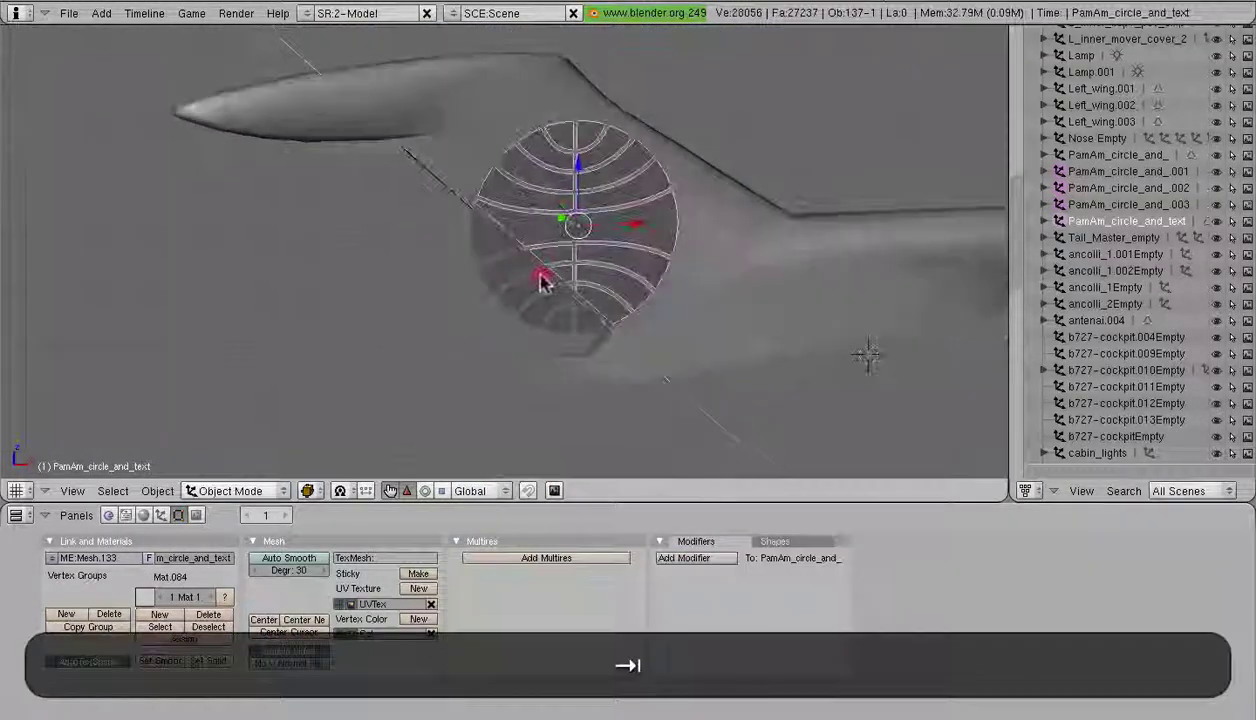
- Delete the two outer end vertices of the leftover cutting line in the fin-side logo mesh and return to object mode
middle_drag(540, 281, 504, 280)
right_click(504, 280)
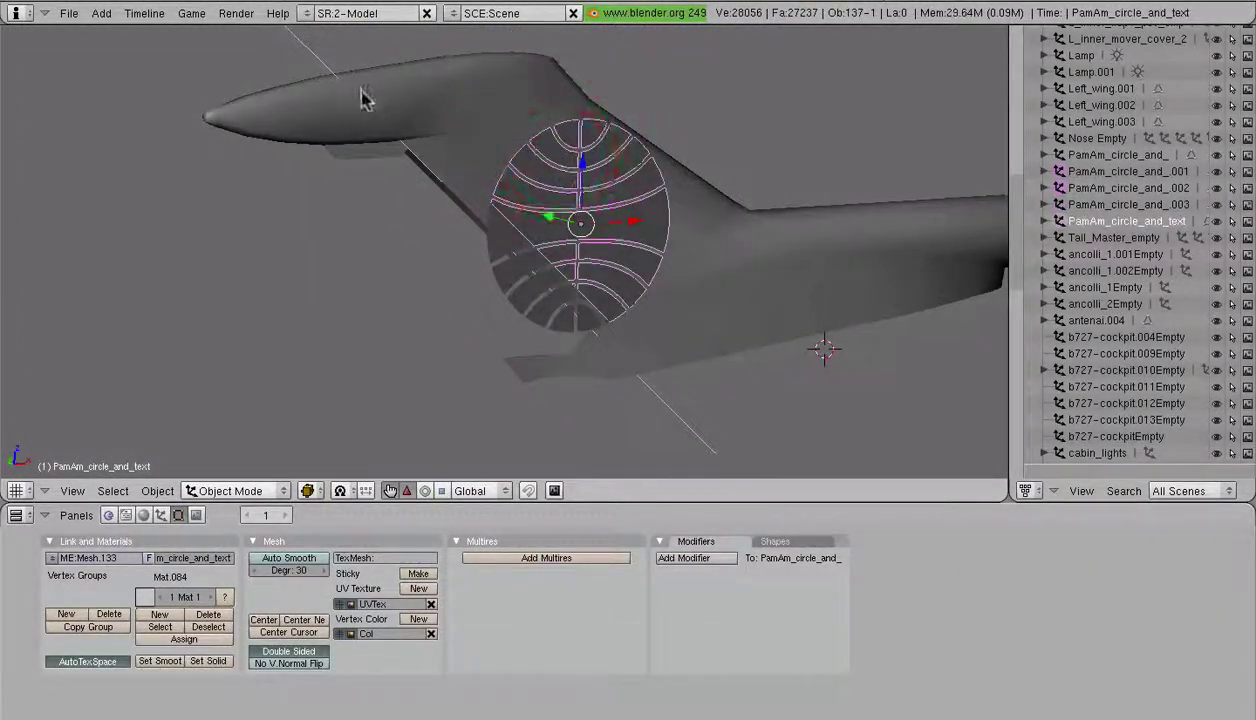
key(Tab)
scroll(394, 152, down, 3)
click(572, 486)
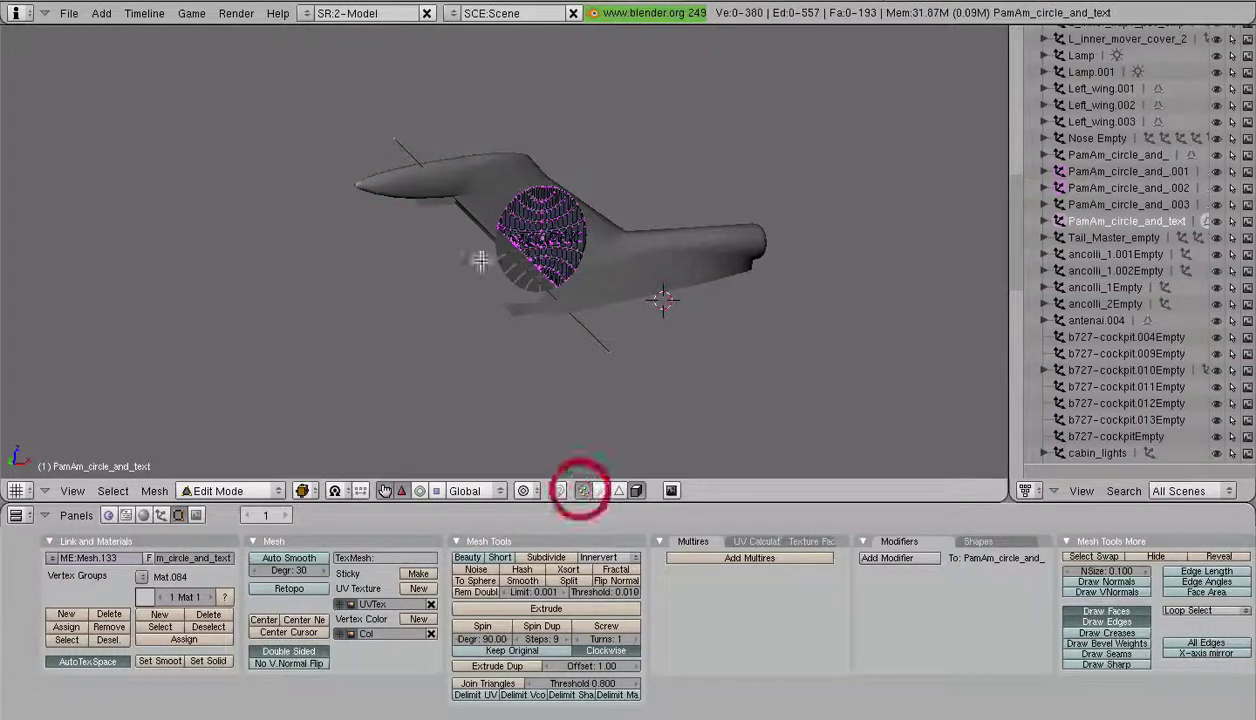
right_click(395, 116)
shift+right_click(392, 139)
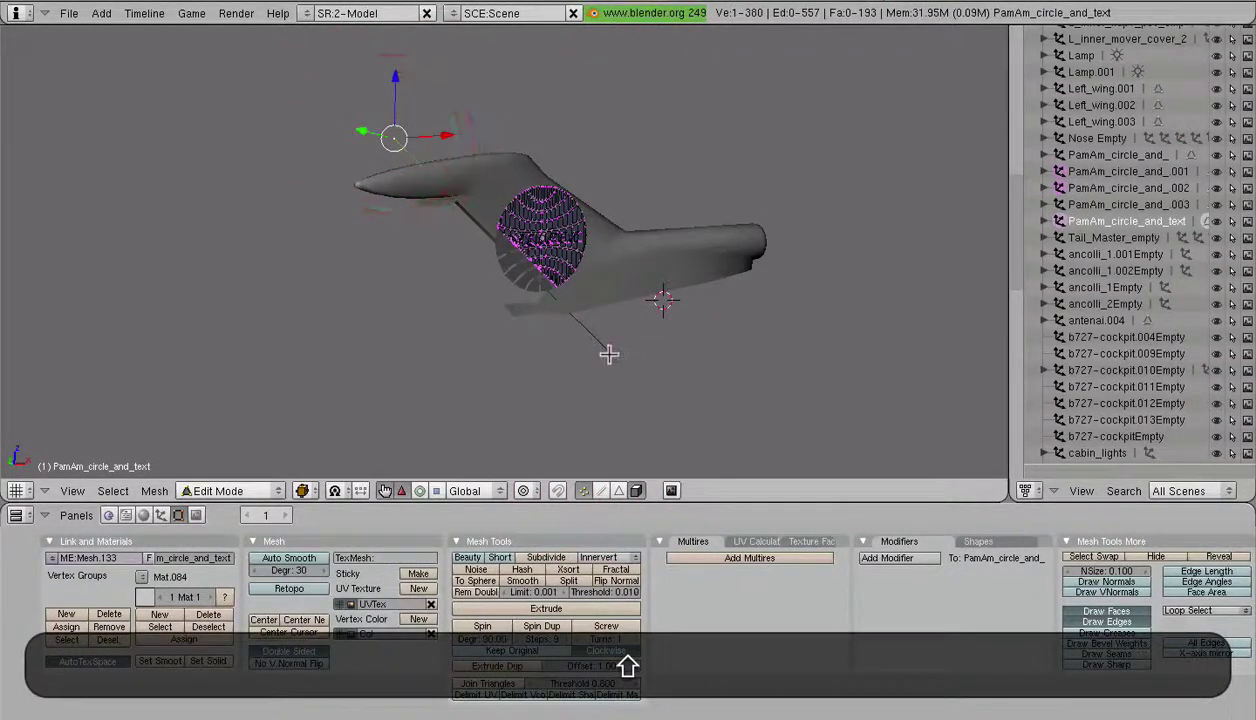
key(x)
click(637, 359)
scroll(667, 339, up, 8)
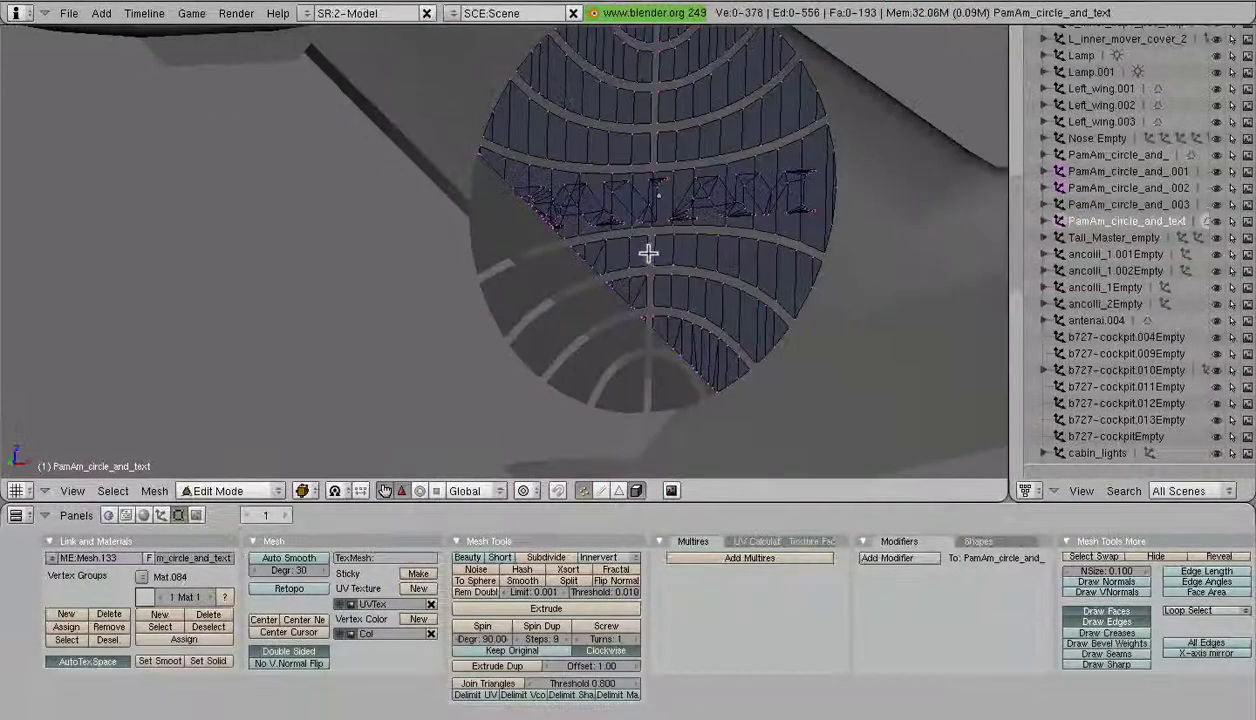
middle_drag(648, 252, 631, 224)
scroll(597, 255, up, 3)
key(Tab)
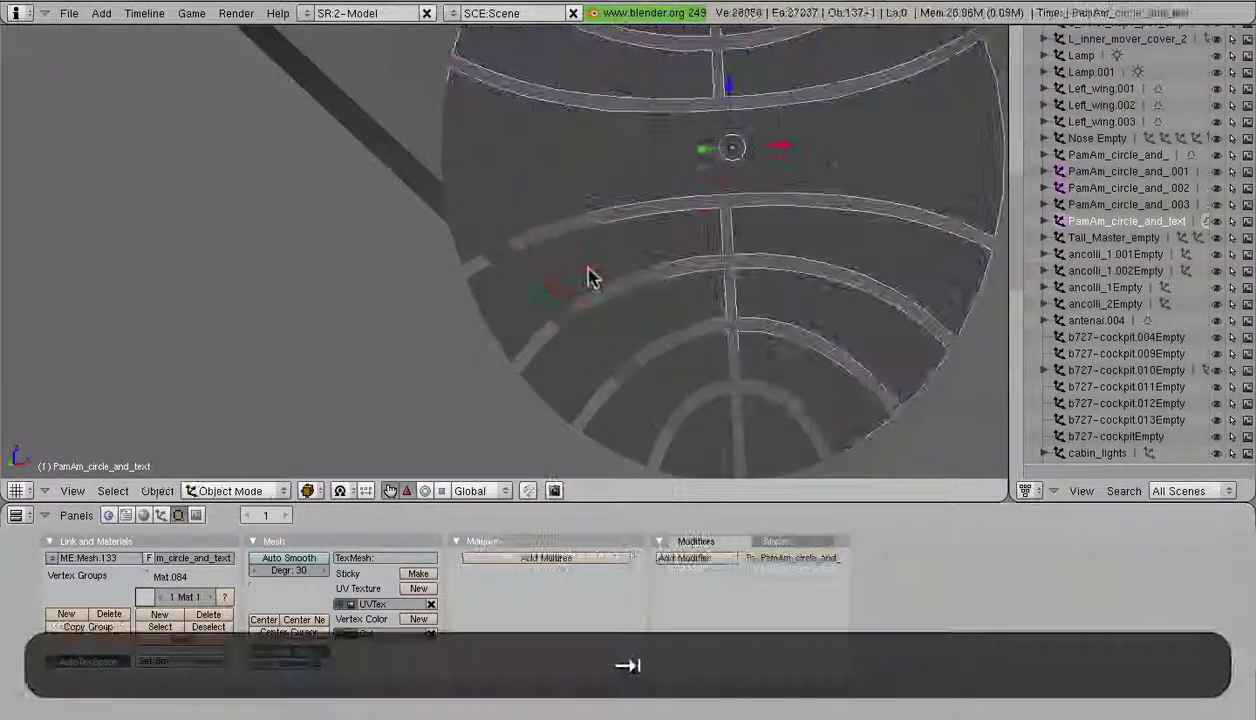
- Select the separated rudder-side logo piece and leave local view to show the whole tail
right_click(589, 272)
scroll(484, 268, down, 3)
middle_drag(484, 268, 580, 262)
key(KP_Divide)
scroll(451, 272, up, 6)
key(a)
scroll(502, 280, down, 4)
middle_drag(502, 280, 636, 244)
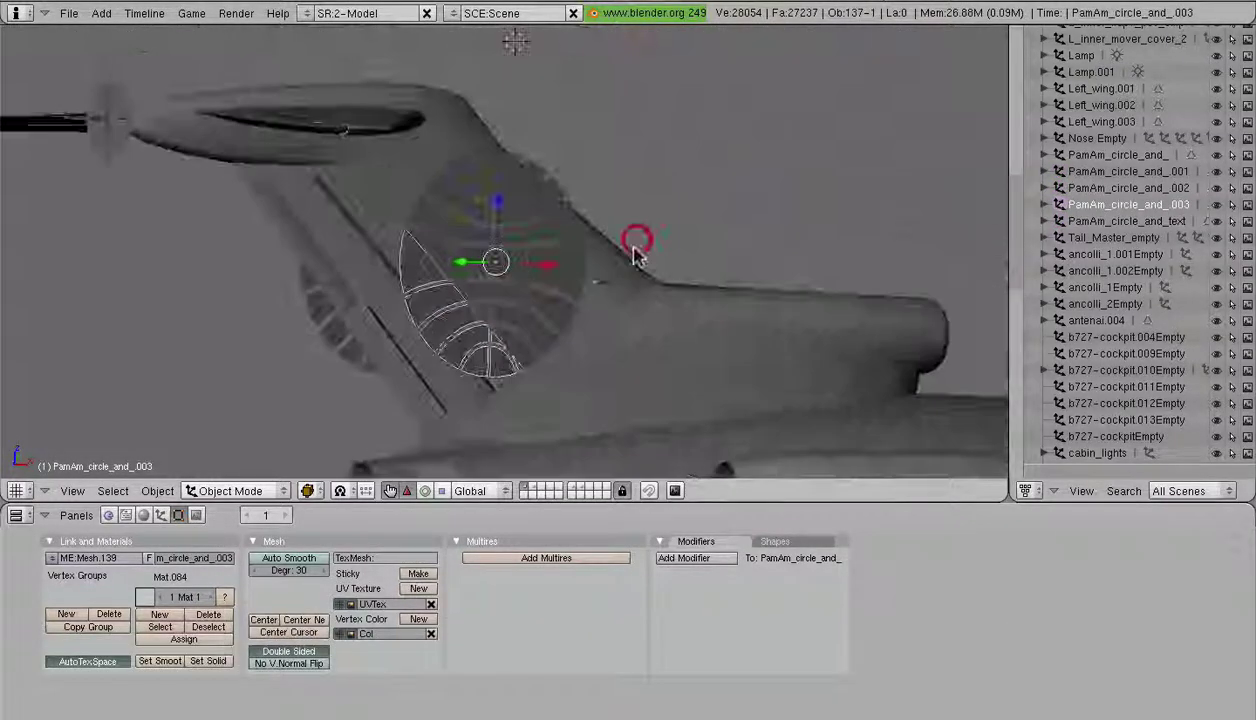
- Add the lower rudder to the selection and isolate it with the rudder-side logo piece in a front local view
scroll(636, 244, up, 4)
shift+middle_drag(365, 344, 565, 160)
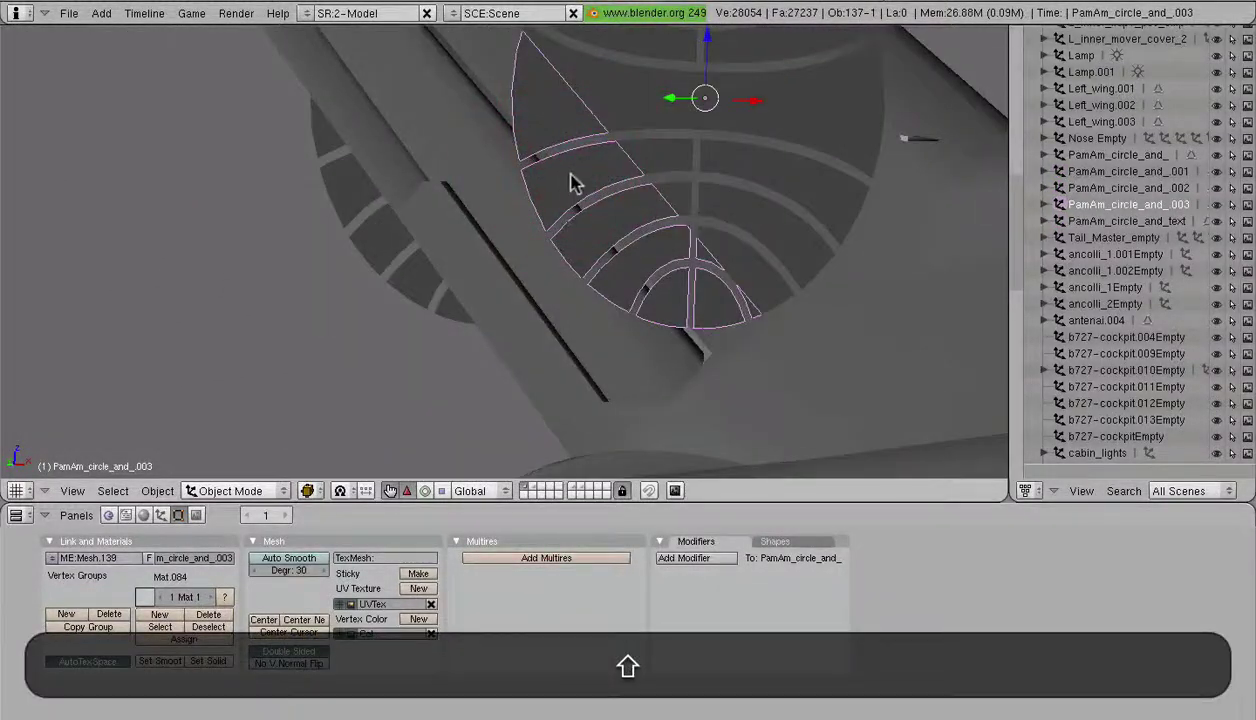
shift+right_click(482, 276)
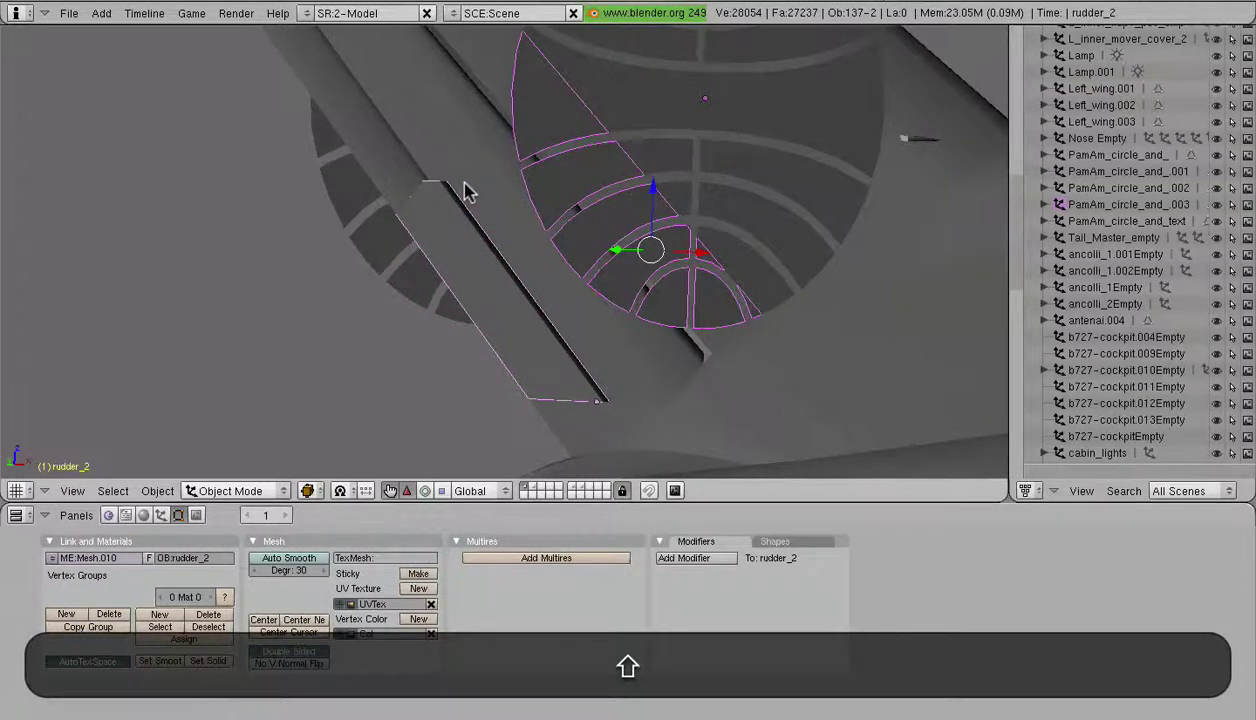
key(KP_Divide)
key(KP_1)
scroll(466, 190, up, 6)
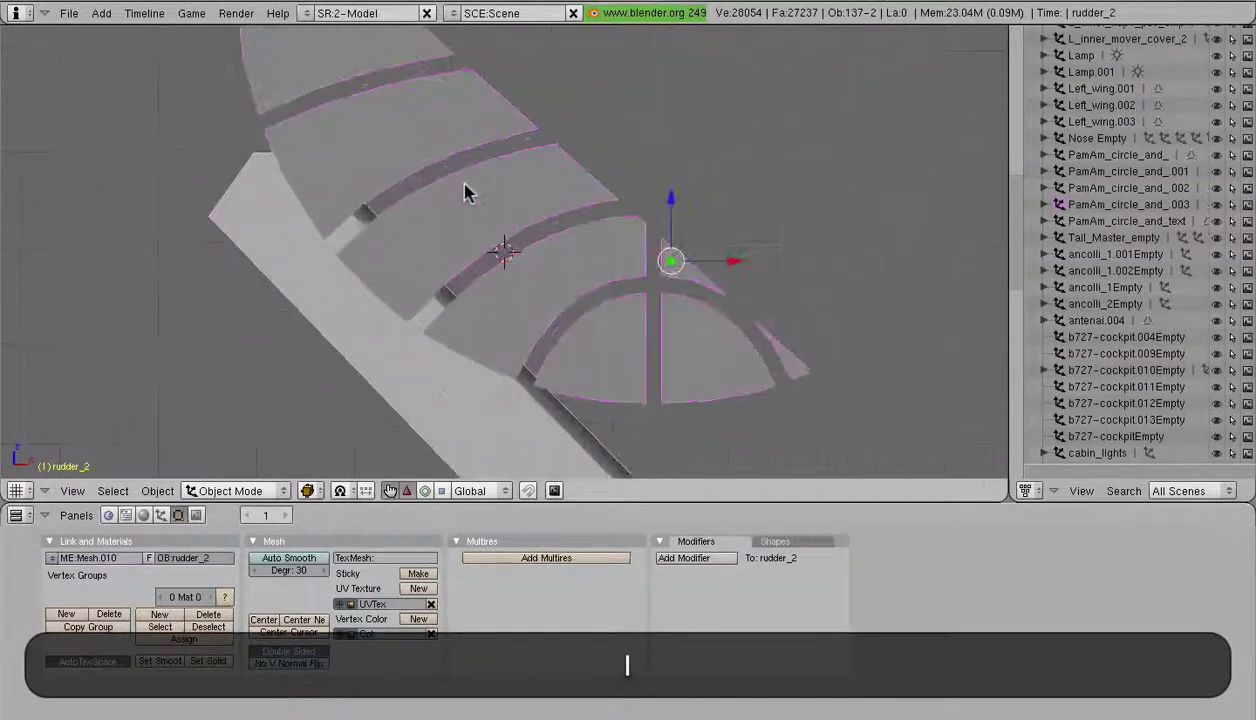
scroll(466, 190, down, 4)
- Open the lower rudder in edit mode with vertex selection and select the lower end vertex of its front edge
right_click(509, 371)
key(Tab)
key(Tab)
scroll(520, 373, up, 2)
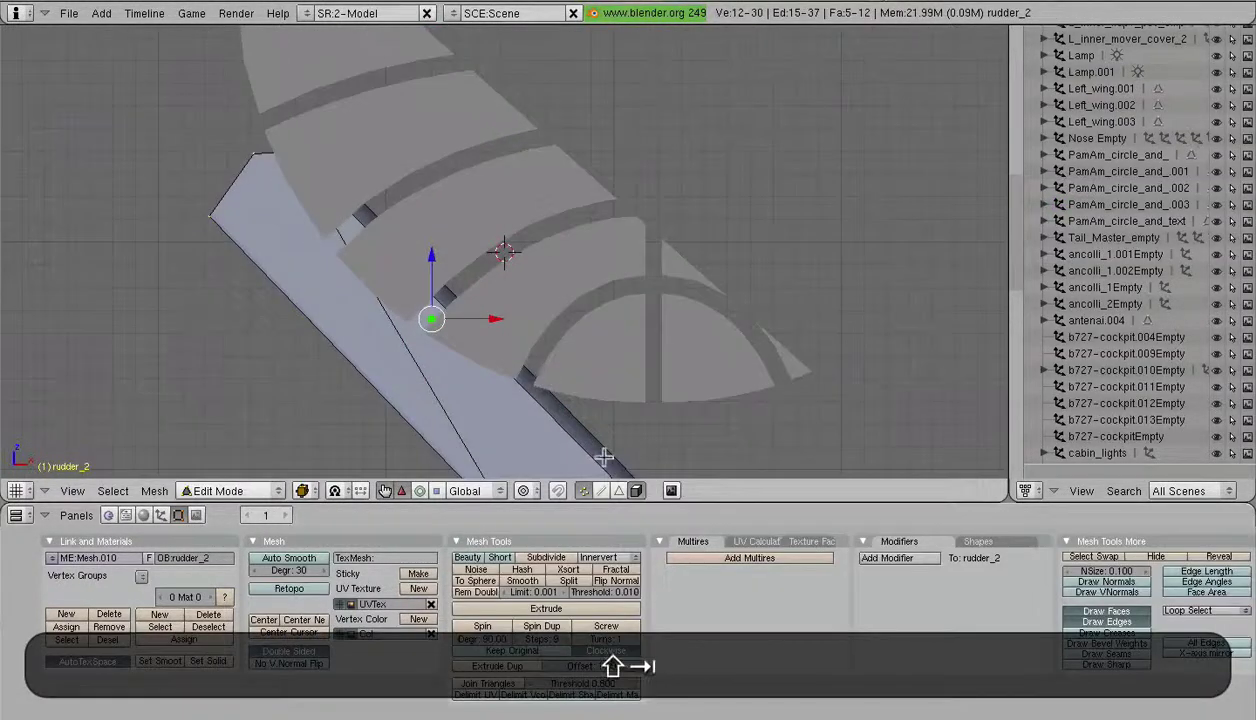
click(585, 492)
scroll(625, 401, down, 4)
shift+middle_drag(625, 401, 656, 318)
scroll(656, 318, up, 3)
right_click(717, 375)
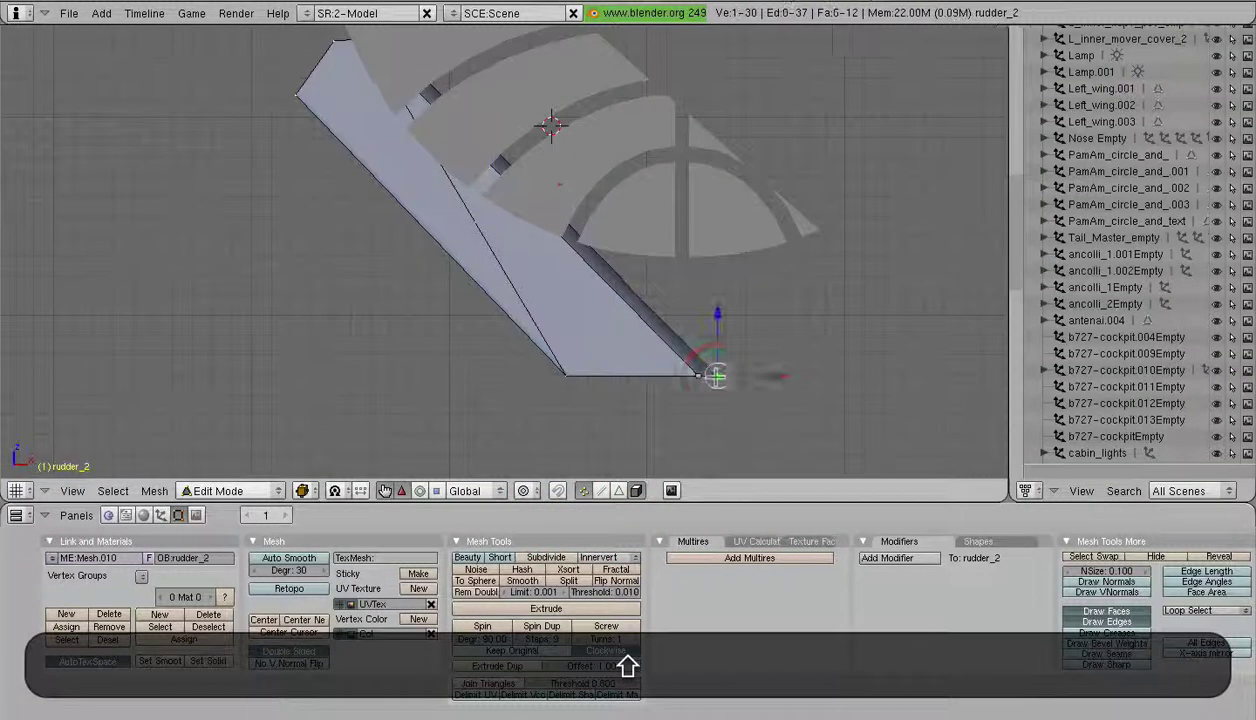
- Add the upper end vertex of the rudder's front edge to the selection, on the same side of the mesh
scroll(625, 300, down, 2)
middle_drag(617, 243, 384, 174)
scroll(606, 195, up, 3)
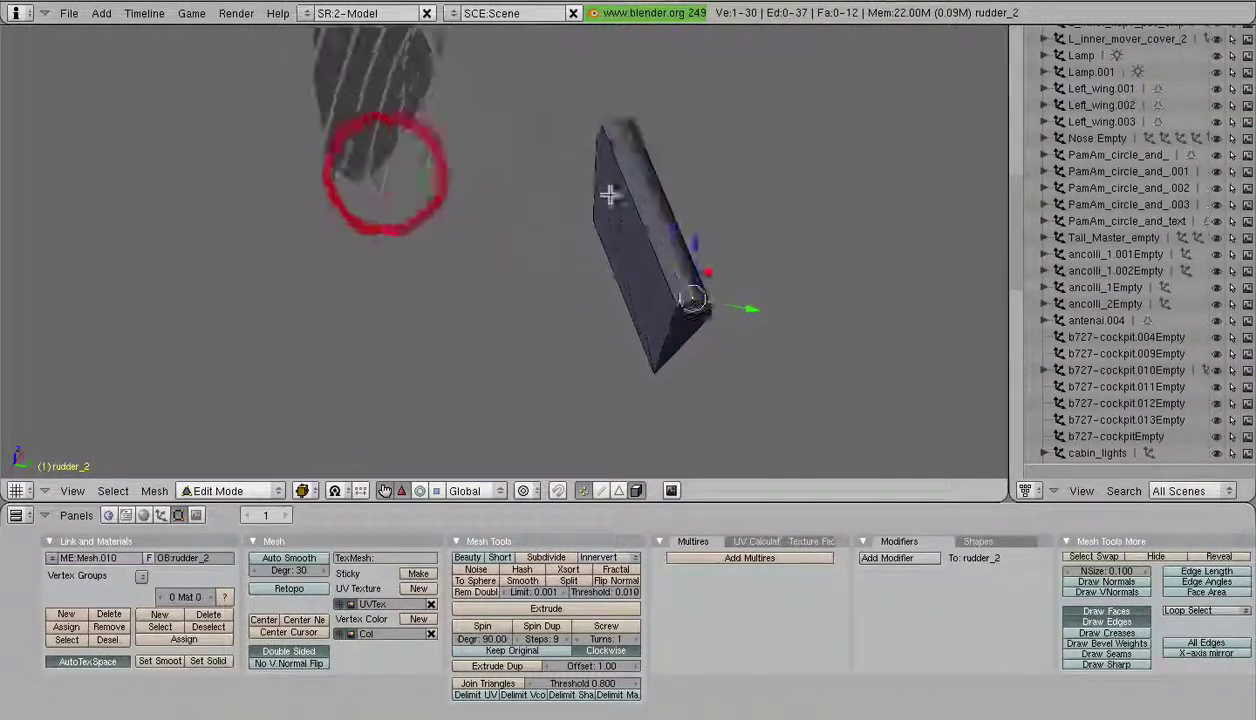
shift+right_click(631, 87)
scroll(600, 108, down, 3)
middle_drag(528, 158, 681, 210)
middle_drag(499, 191, 426, 199)
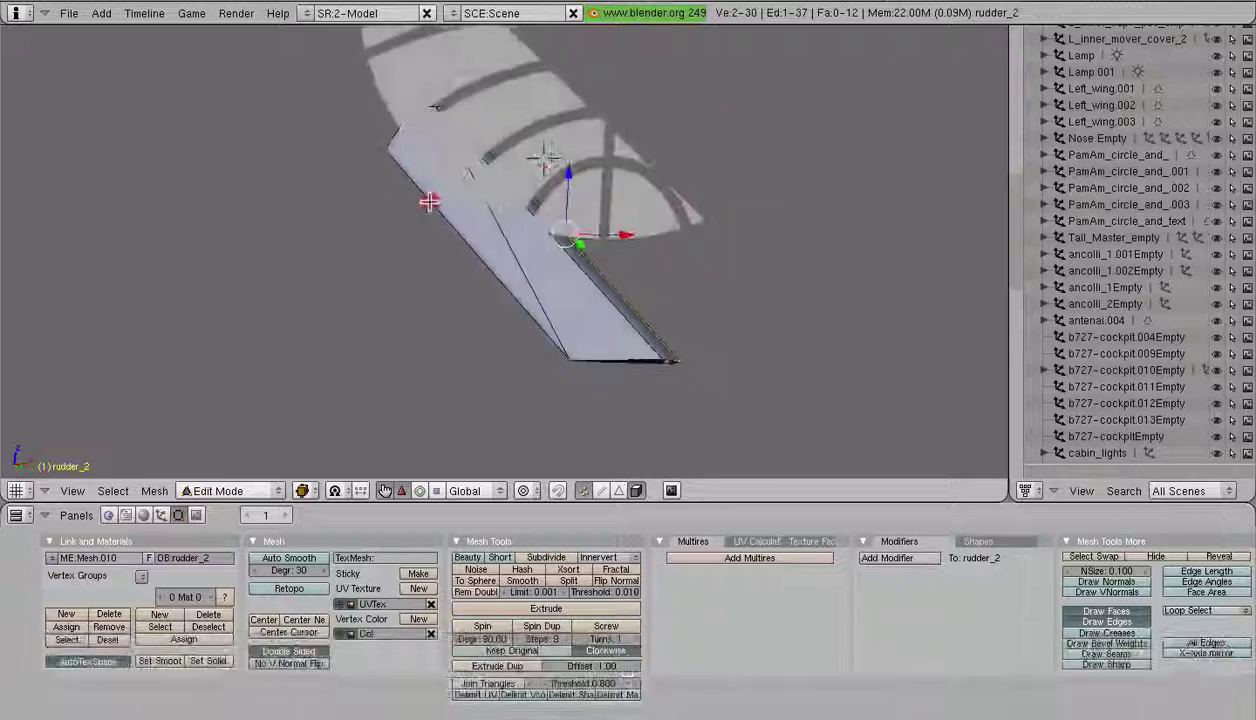
key(KP_1)
scroll(310, 150, up, 2)
shift+middle_drag(292, 144, 449, 356)
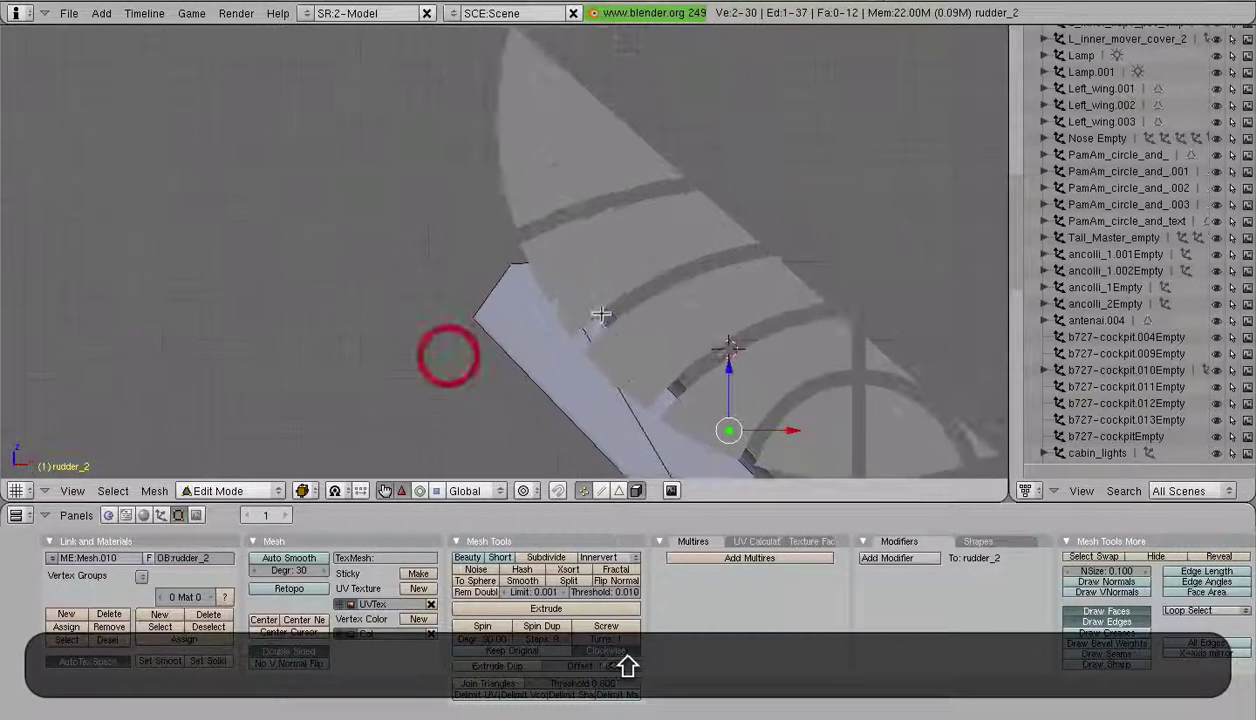
scroll(600, 289, up, 2)
scroll(606, 283, down, 4)
middle_drag(608, 282, 716, 209)
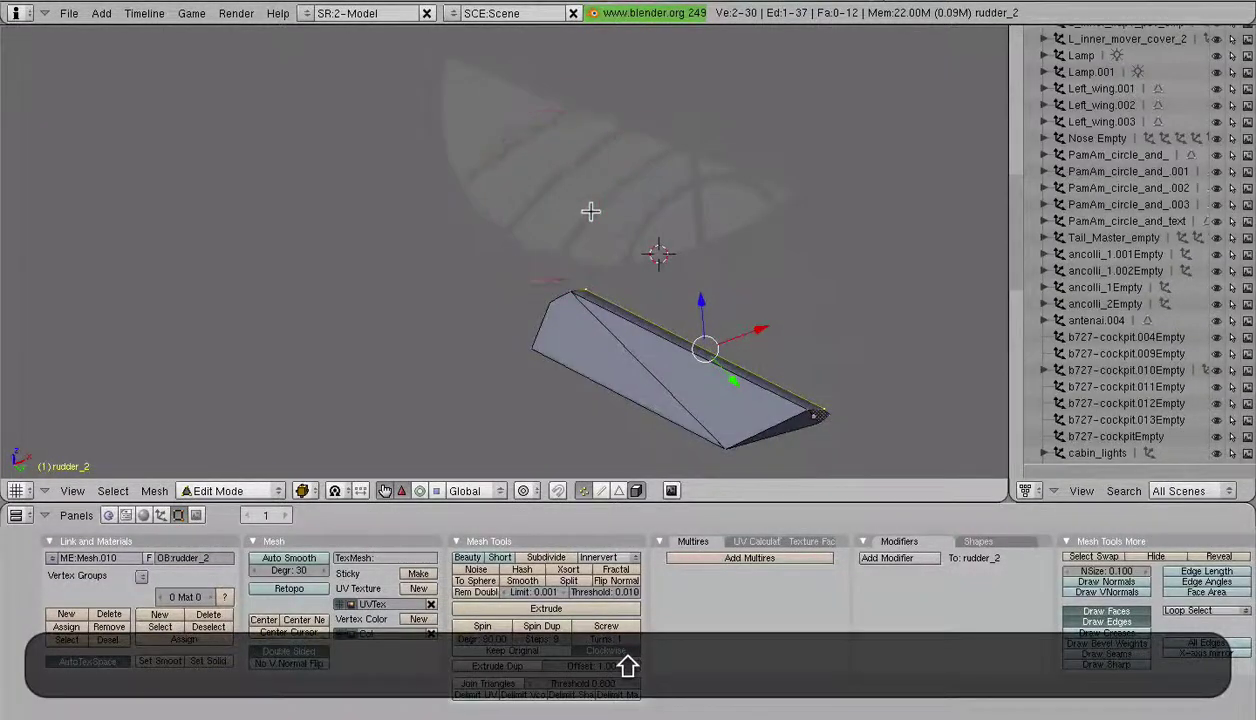
- Duplicate the rudder's front edge in place, separate the copy into its own object and leave edit mode
key(shift+d)
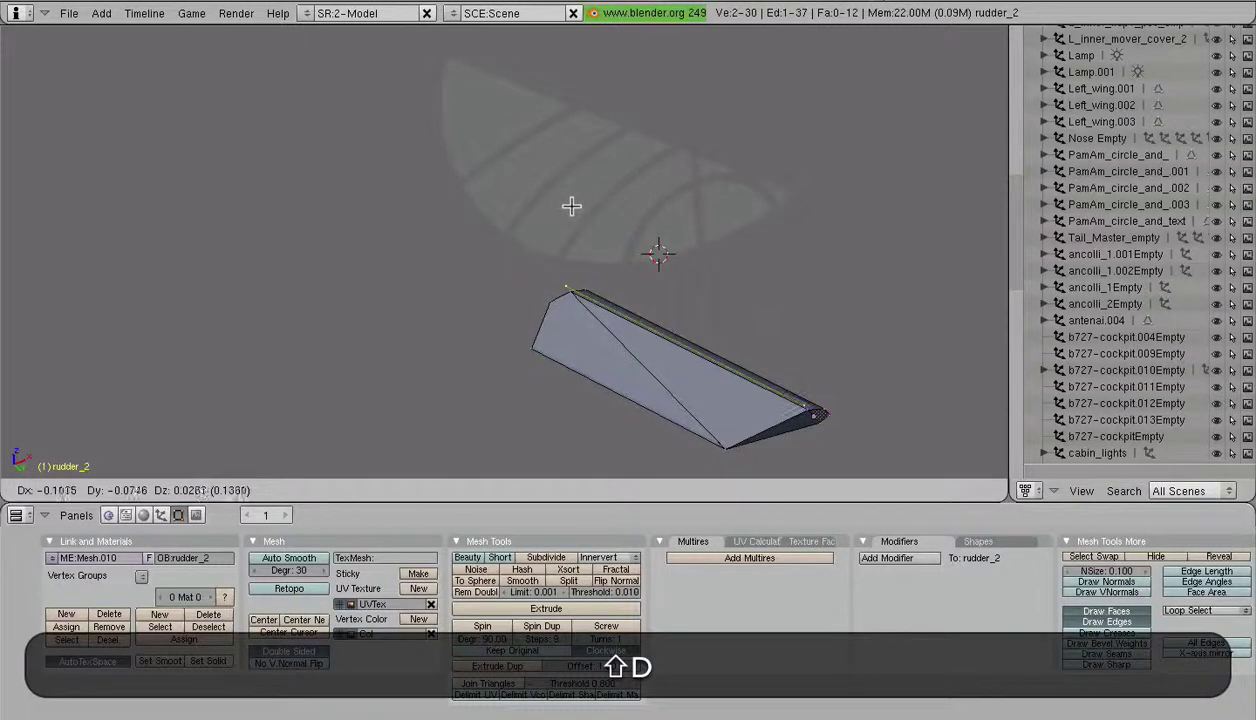
key(Escape)
key(p)
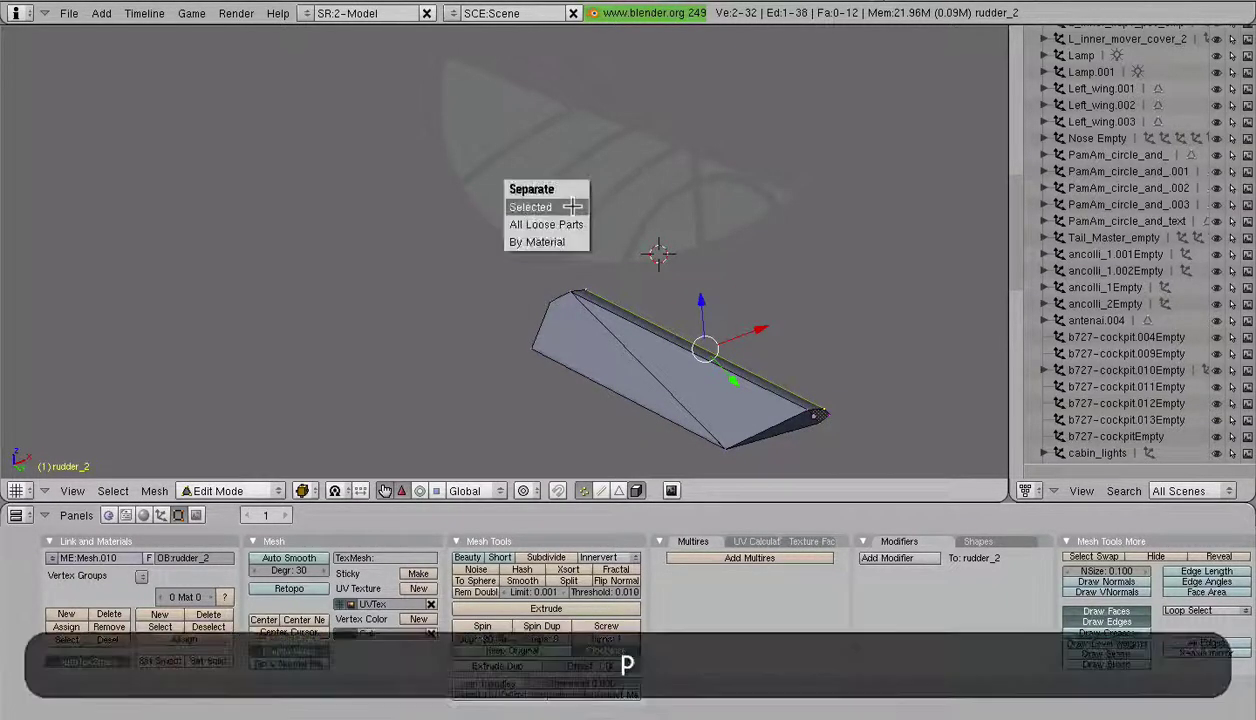
key(Tab)
- Join the separated edge object with the rudder-side logo piece, keeping the logo piece as the active object
right_click(614, 310)
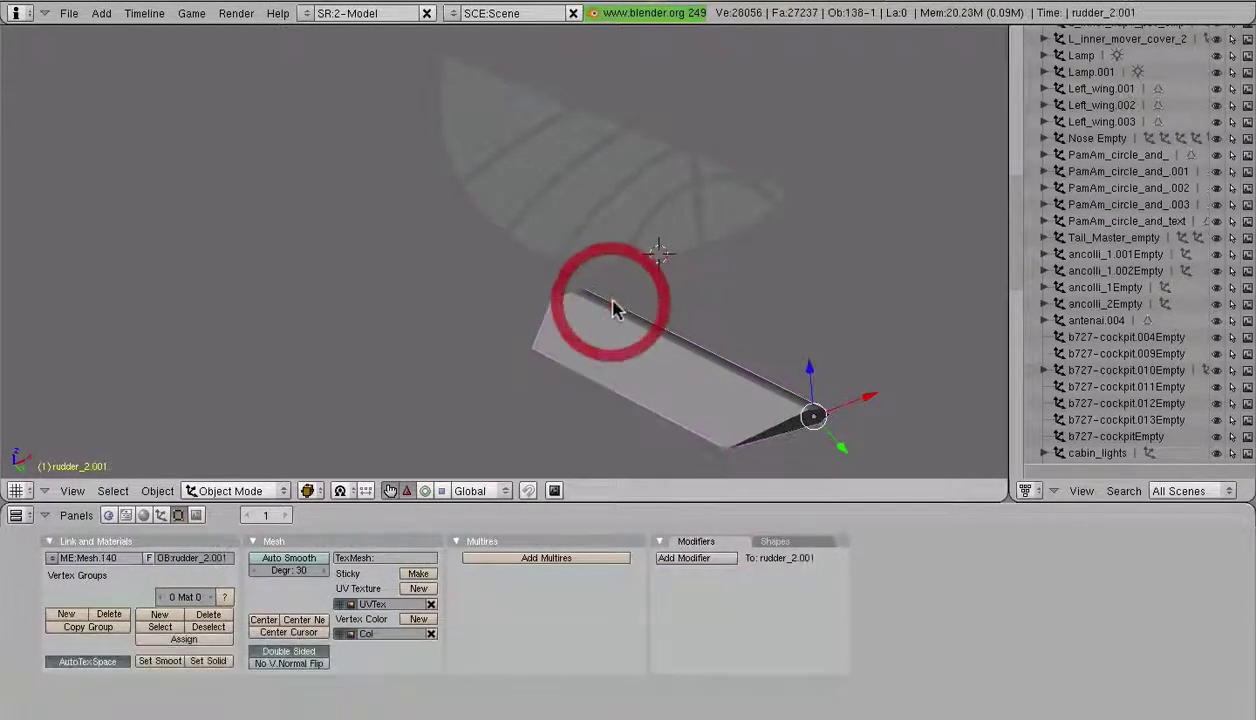
scroll(586, 270, down, 3)
shift+right_click(638, 250)
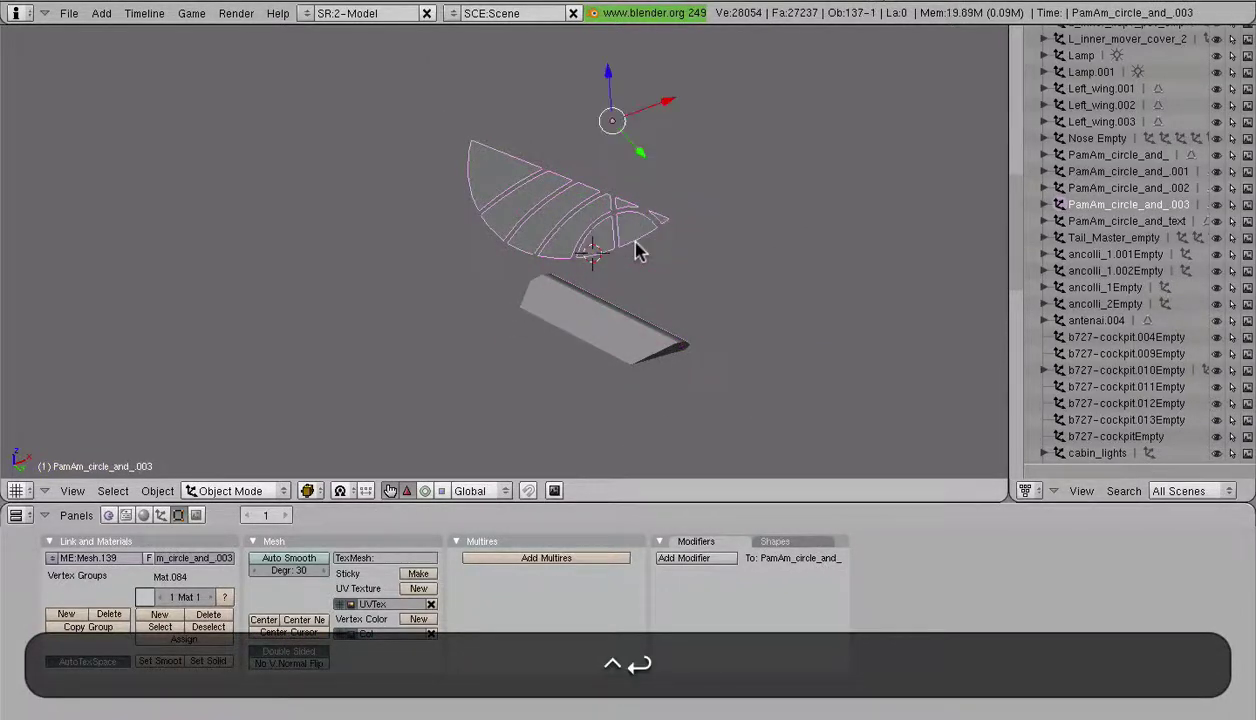
- Open the joined logo piece in edit mode and select both end vertices of the copied rudder front edge
key(Tab)
key(KP_1)
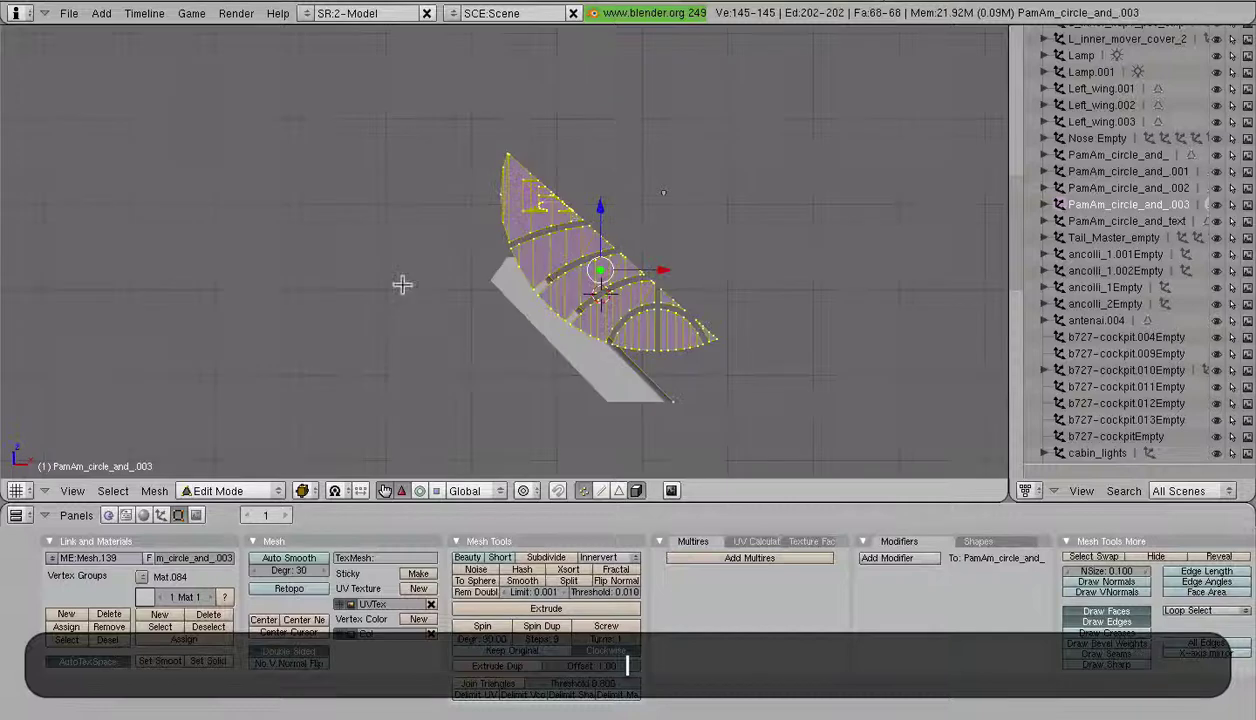
scroll(617, 317, up, 3)
middle_drag(617, 317, 583, 202)
right_click(556, 294)
shift+right_click(859, 394)
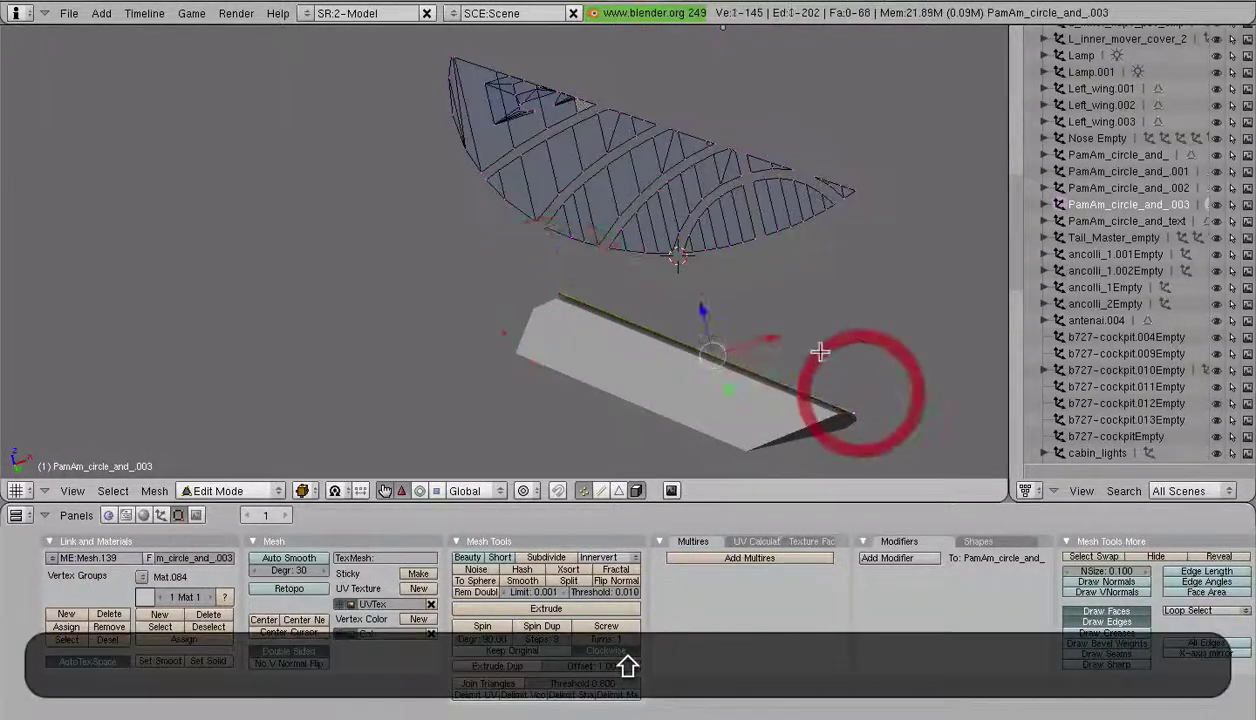
- In front view, scale up the selected edge so it extends well past both ends of the rudder's front edge
key(KP_1)
scroll(565, 272, down, 7)
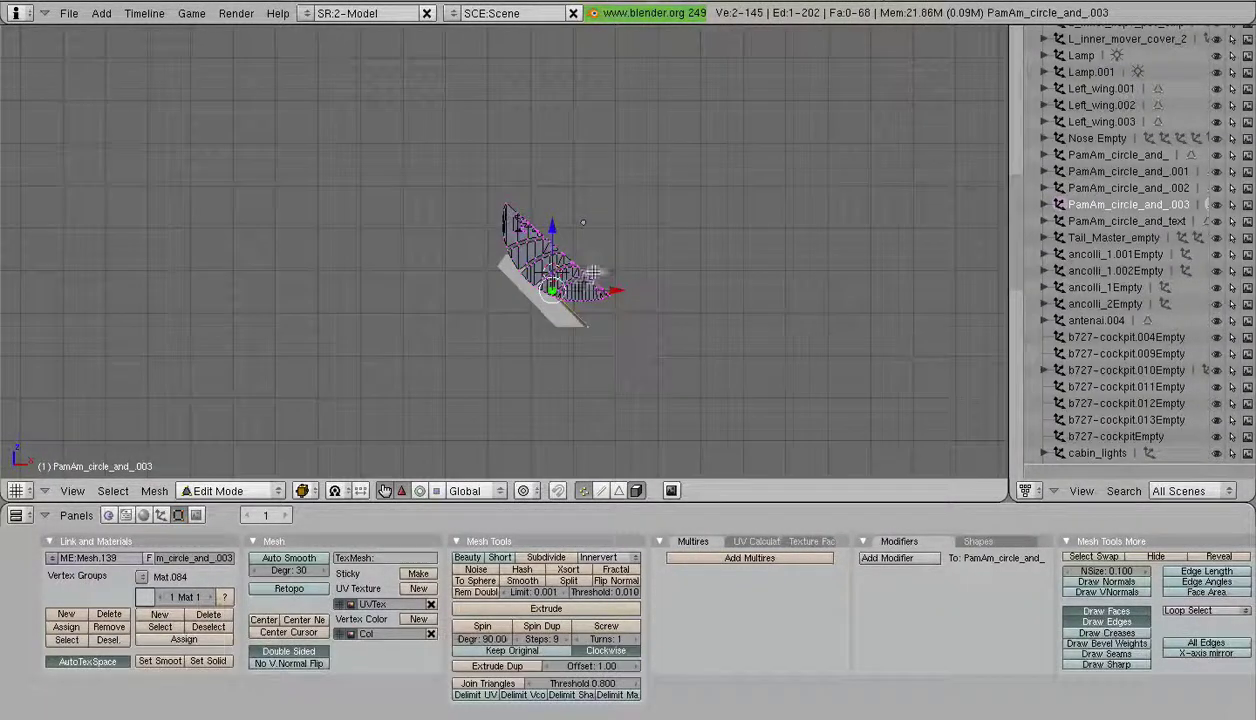
key(s)
click(650, 294)
scroll(652, 296, up, 9)
scroll(661, 306, down, 2)
shift+middle_drag(664, 296, 621, 226)
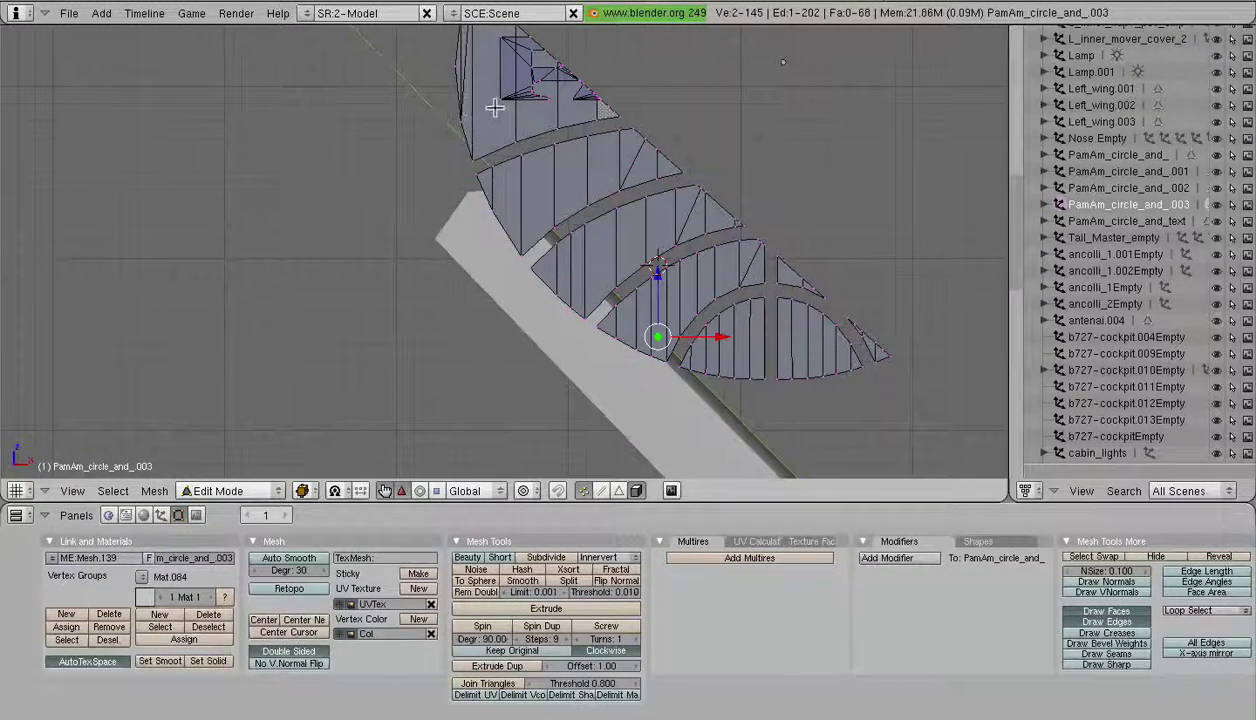
scroll(541, 196, up, 2)
scroll(538, 197, down, 3)
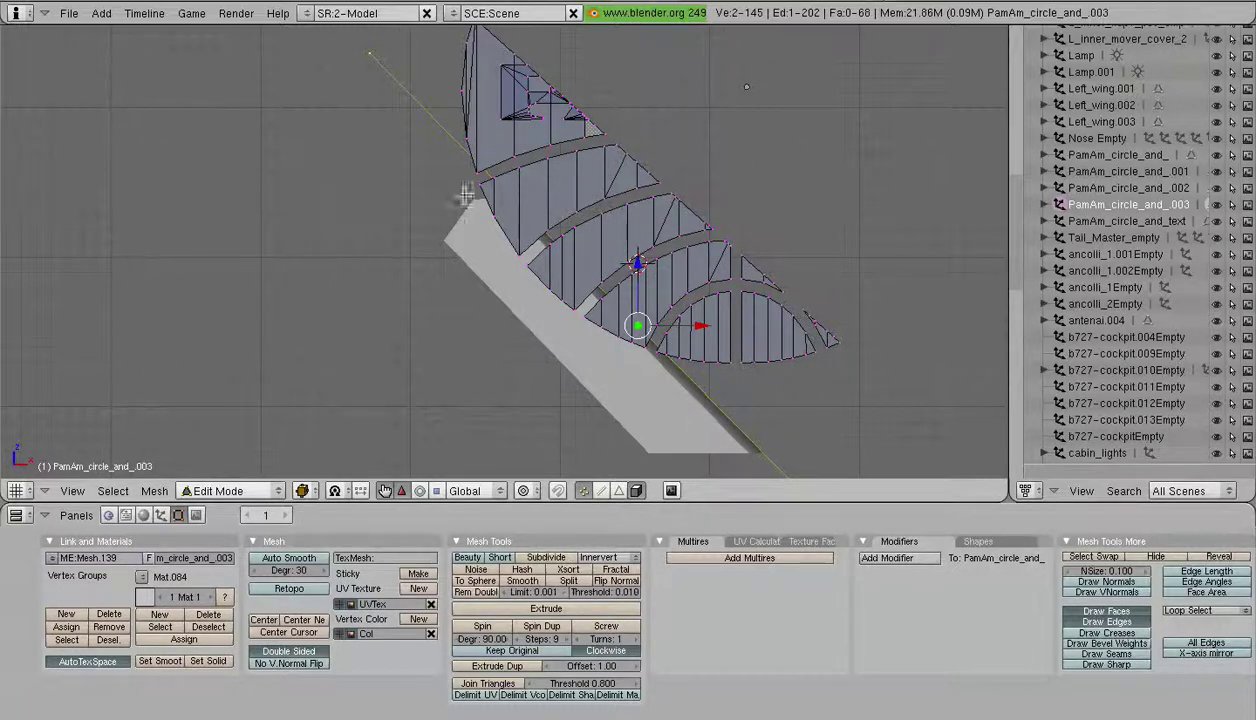
- Switch to face selection and box-select the logo faces along the rudder edge in the upper two overlapping stripes
click(619, 491)
scroll(560, 320, up, 2)
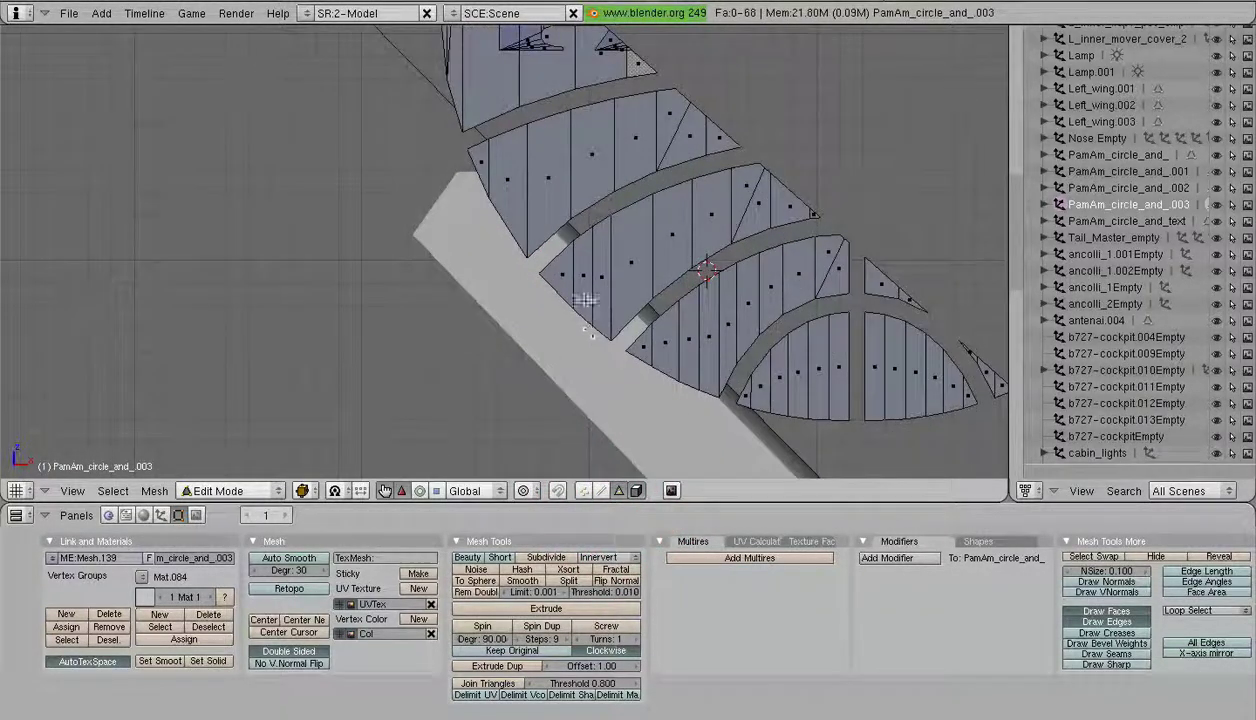
key(n)
key(b)
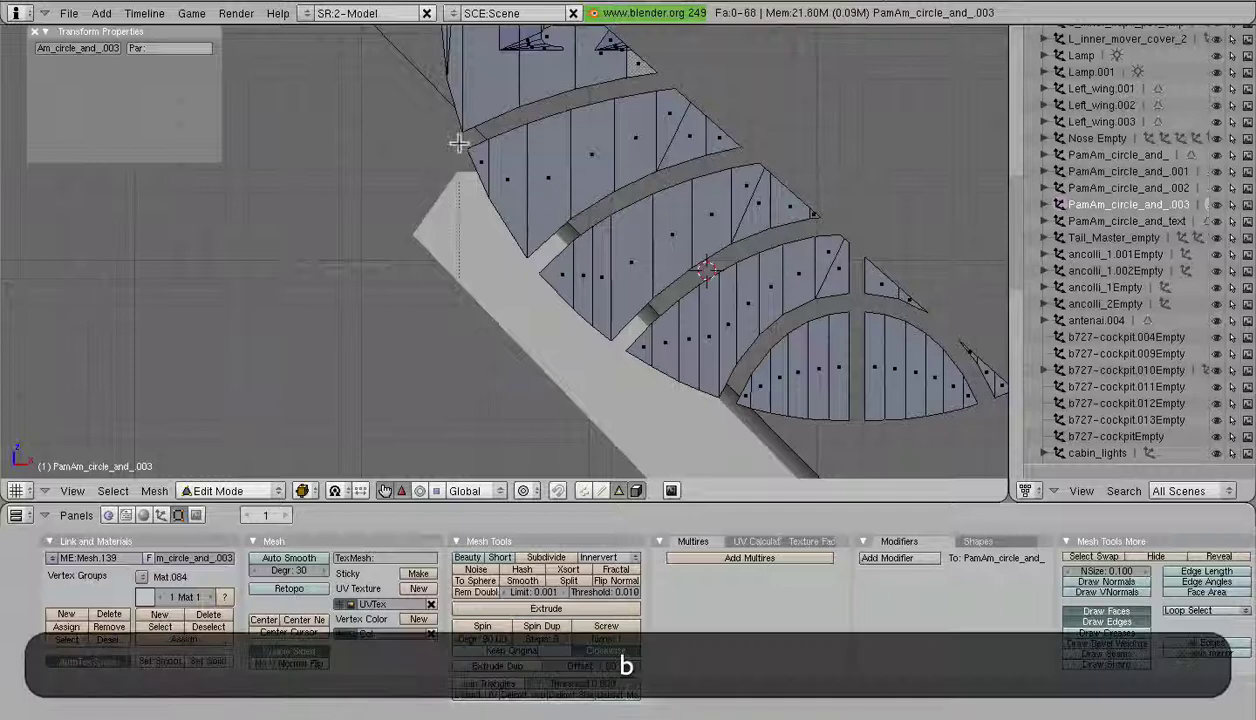
drag(634, 253, 595, 288)
shift+middle_drag(607, 290, 548, 231)
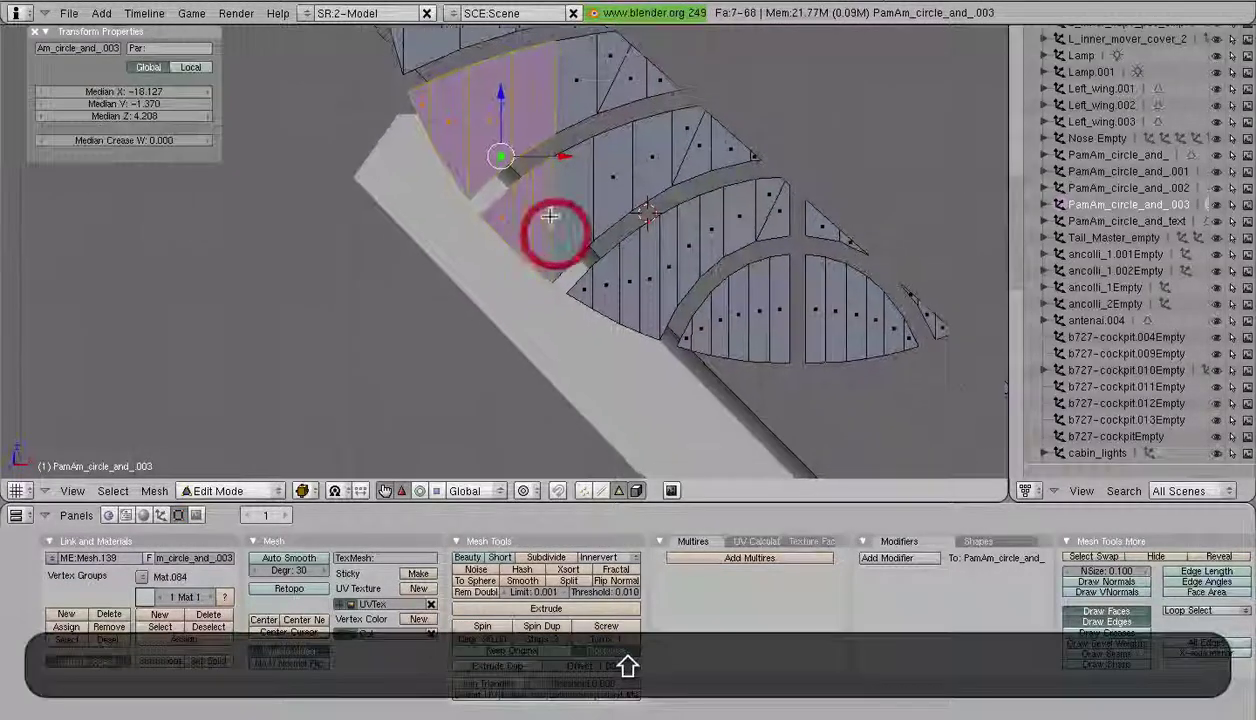
- Add the remaining faces crossed by the extended edge in the lower stripes, including the small corner face of the last stripe
key(shift+b)
drag(597, 289, 638, 310)
key(b)
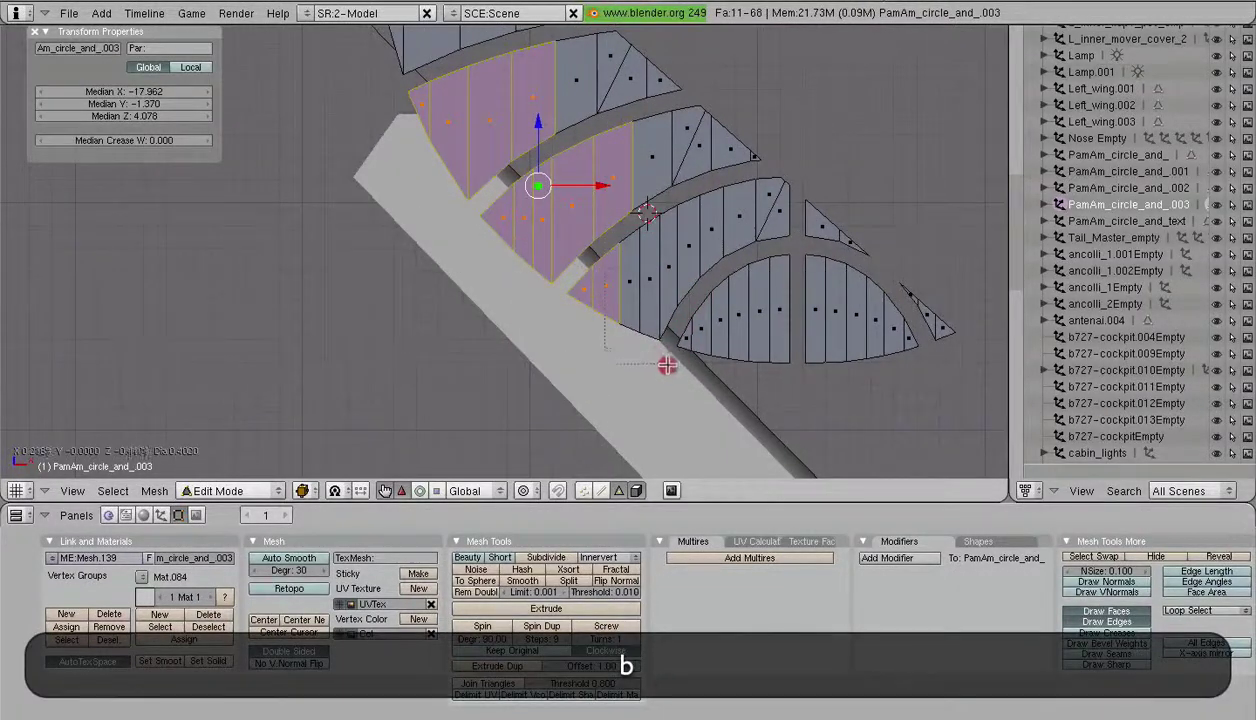
drag(668, 365, 681, 375)
shift+middle_drag(681, 375, 600, 324)
scroll(598, 321, up, 4)
key(shift+b)
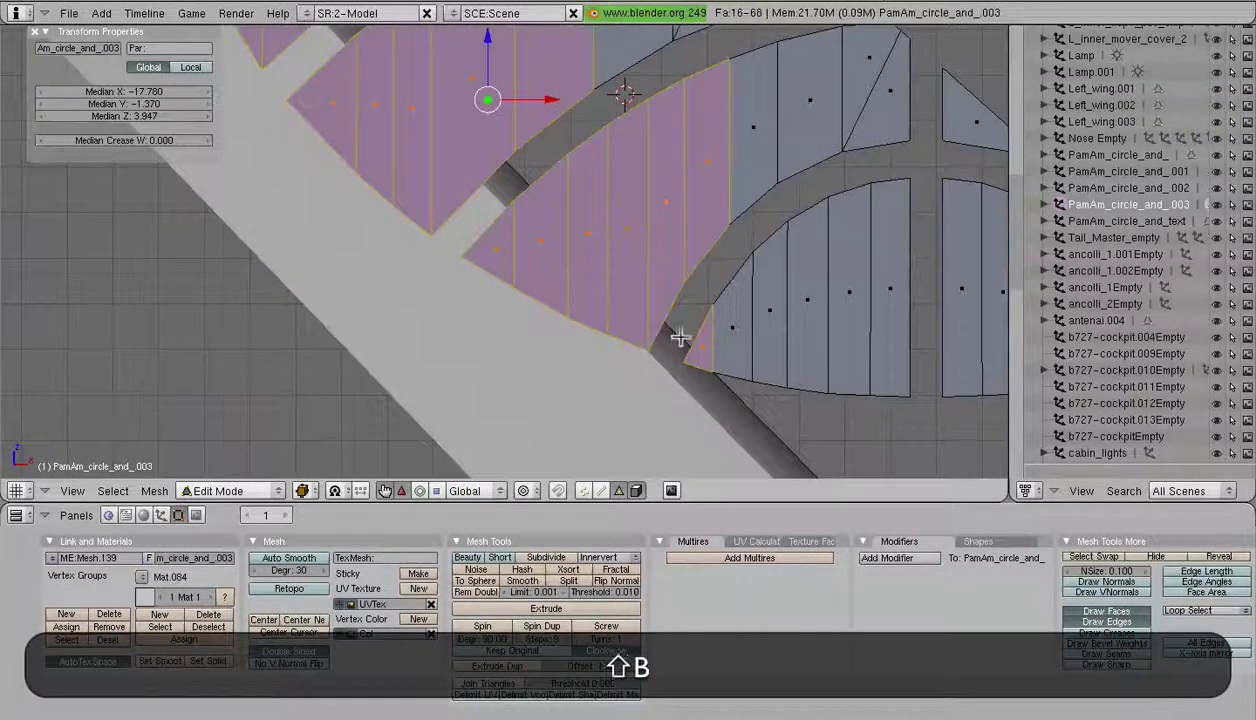
scroll(744, 408, down, 8)
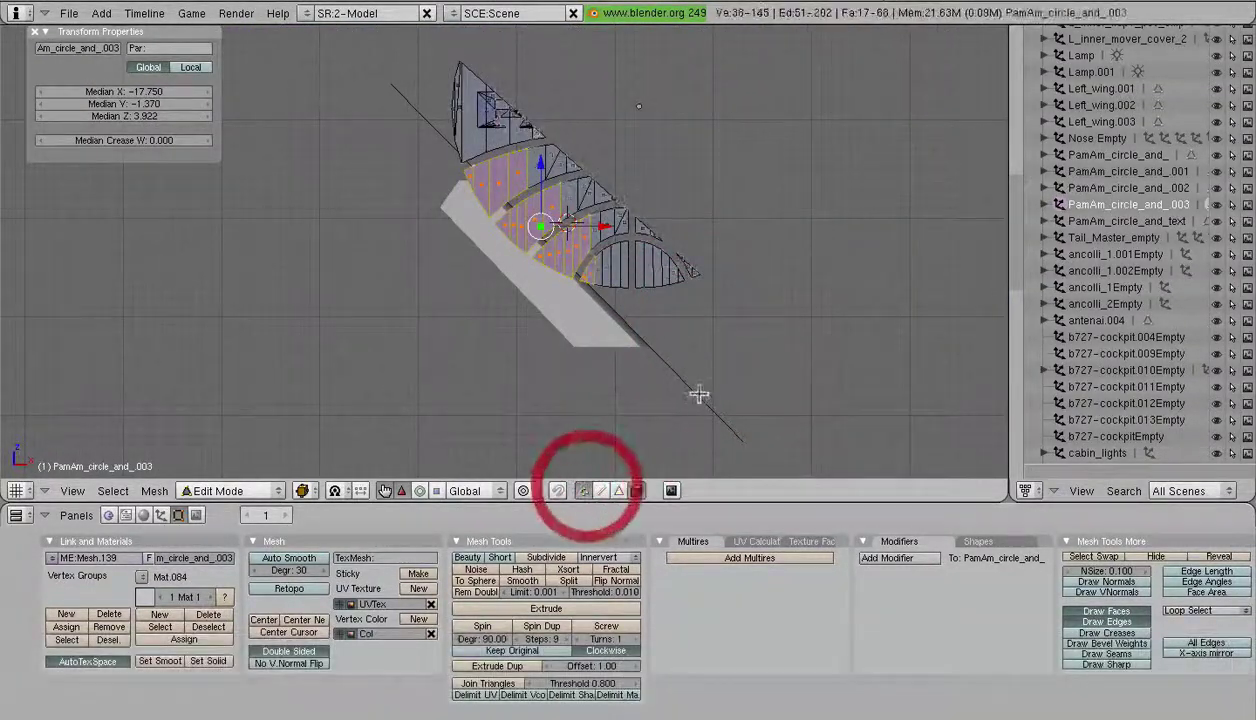
- Cut the selected faces with Knife (Exact) along the extended edge, snapping the cut line to its two end vertices
key(k)
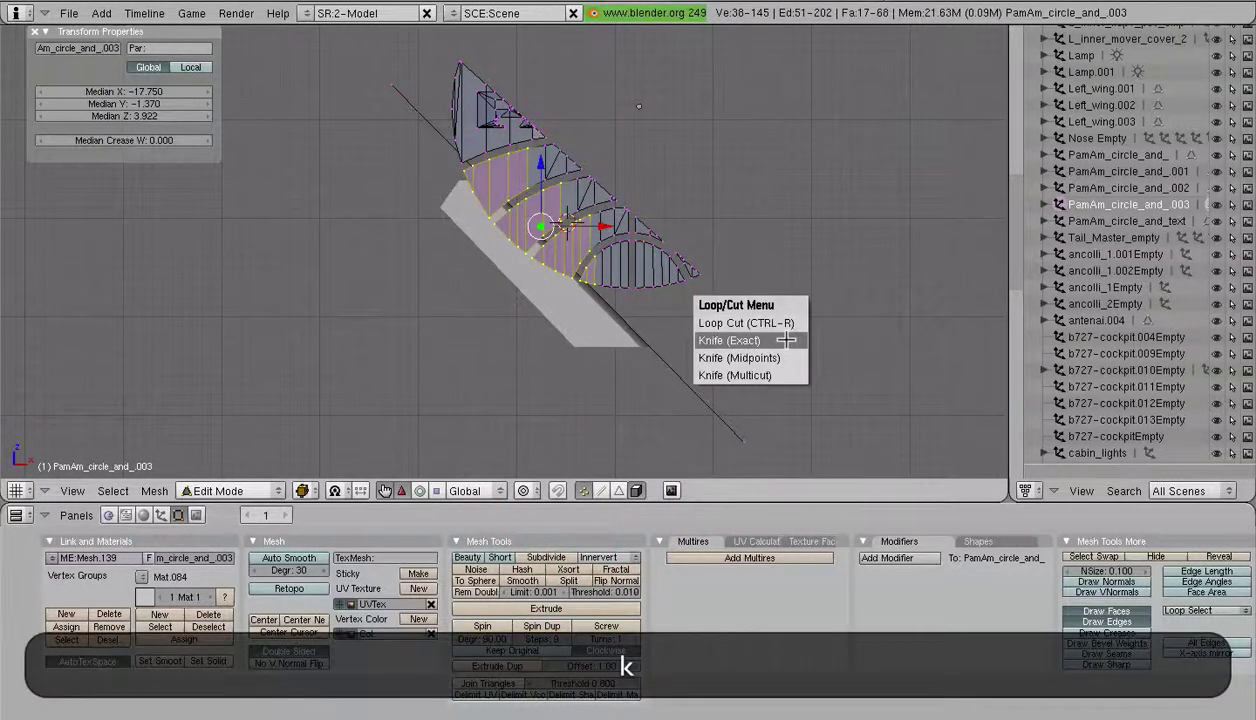
click(786, 340)
click(748, 440)
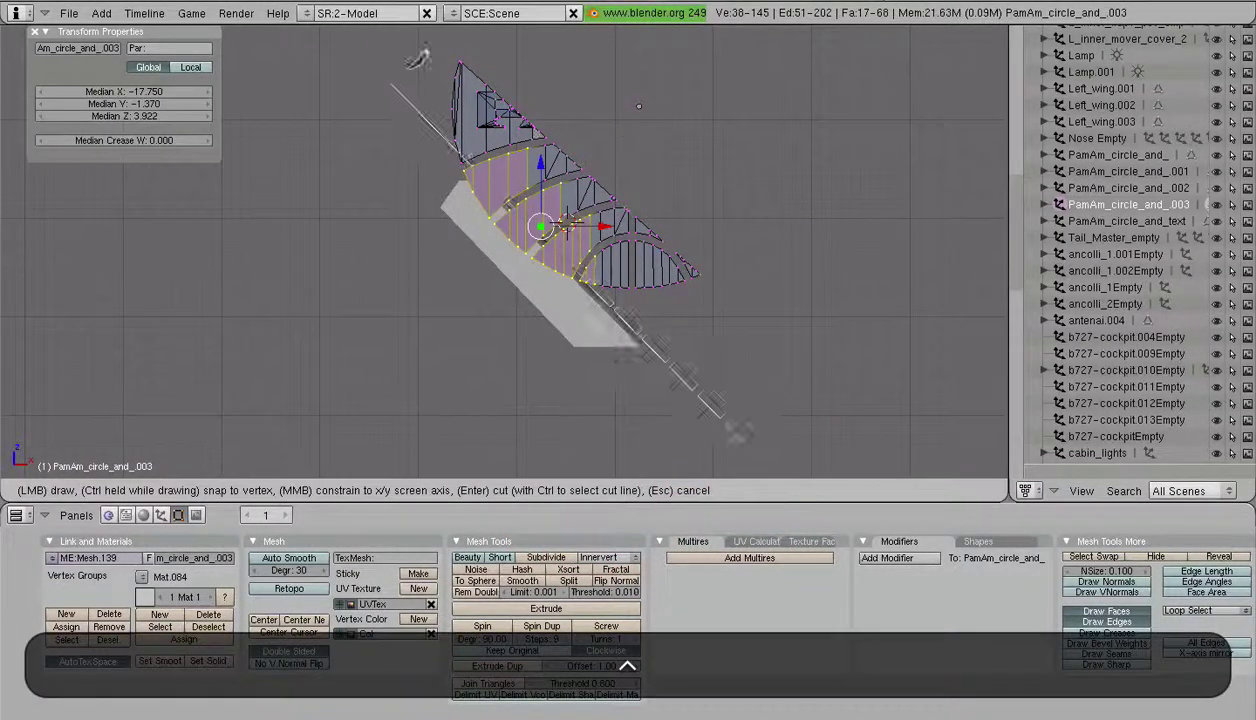
key(Return)
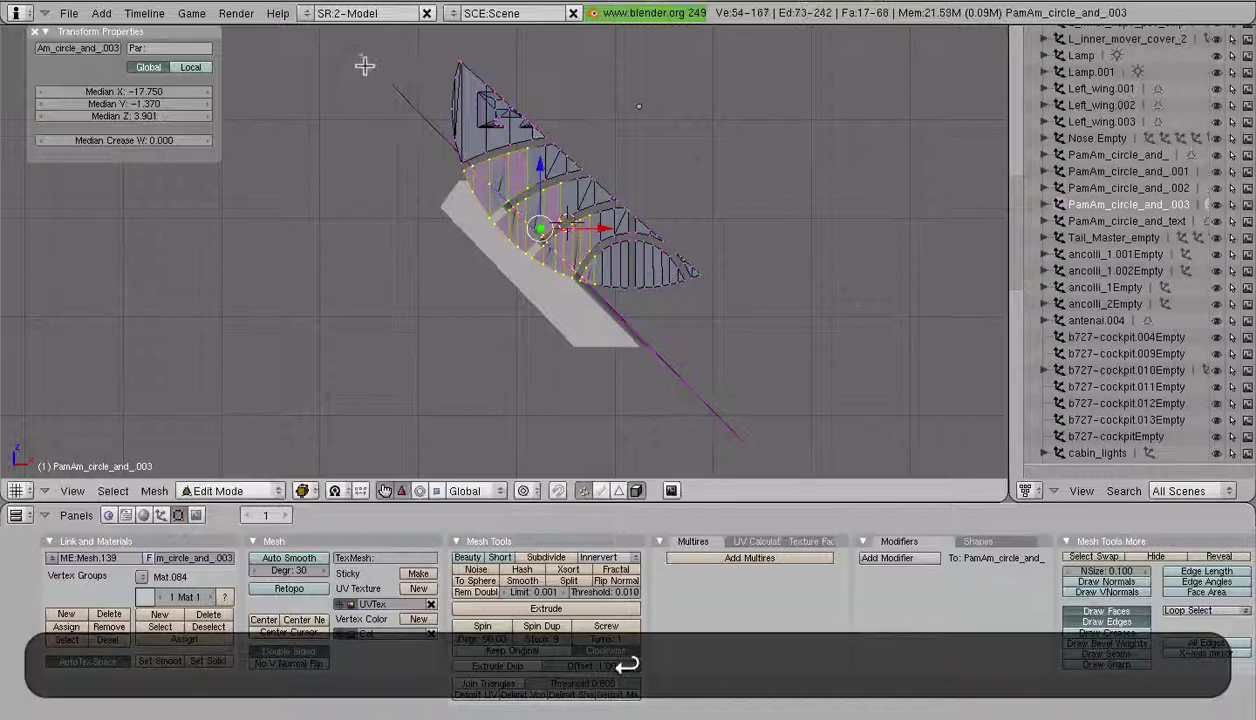
- Leave the logo piece, open the lower rudder in edit mode and make its hidden vertices selectable
scroll(455, 172, up, 7)
shift+middle_drag(585, 213, 690, 424)
scroll(606, 366, up, 2)
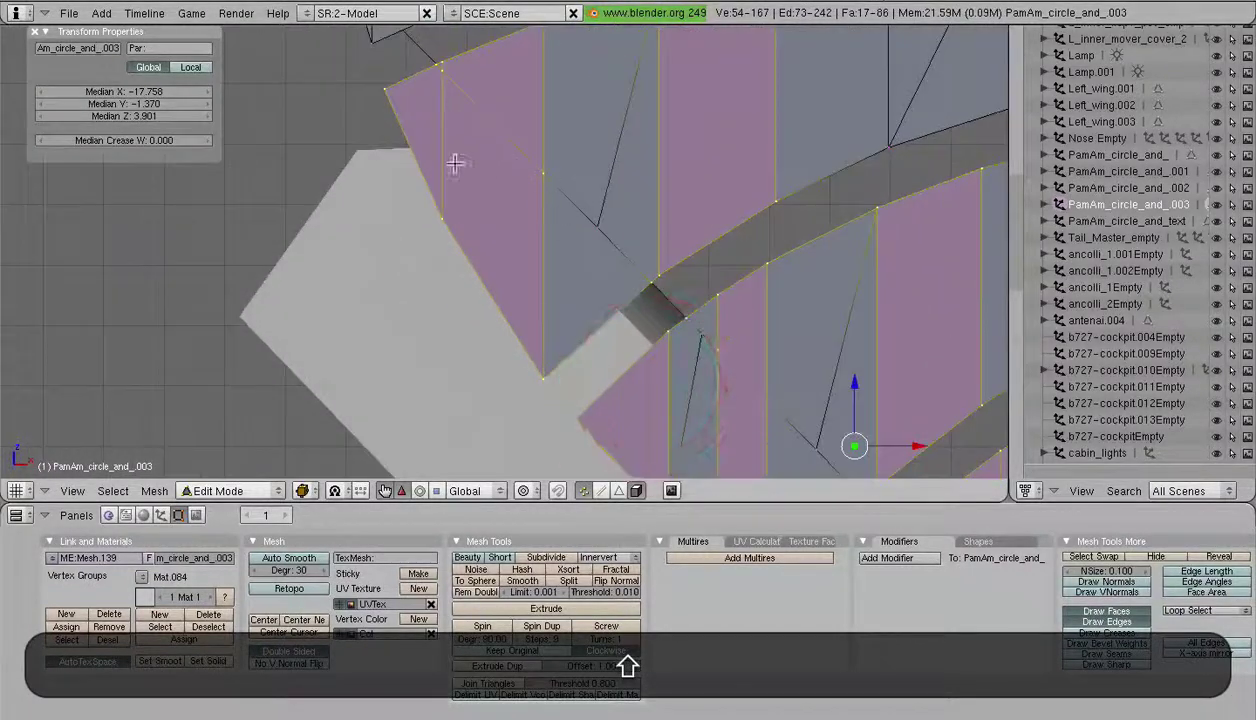
key(Tab)
right_click(383, 158)
key(Tab)
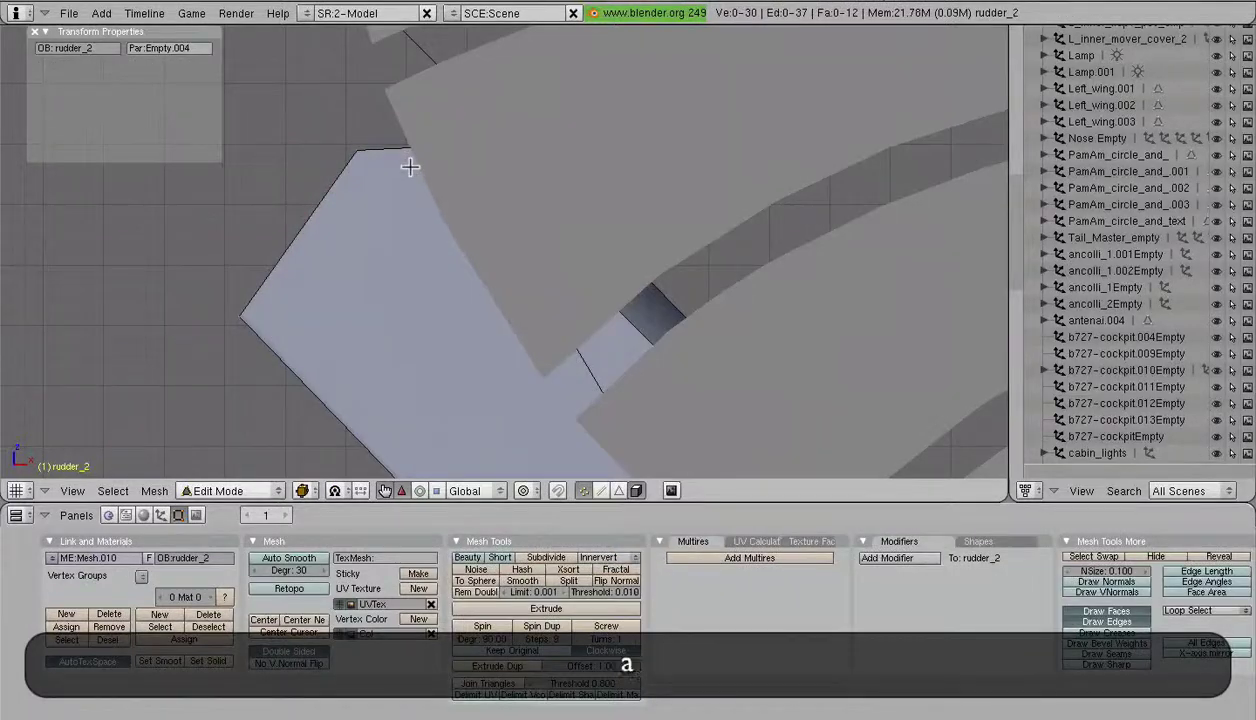
key(a)
click(636, 490)
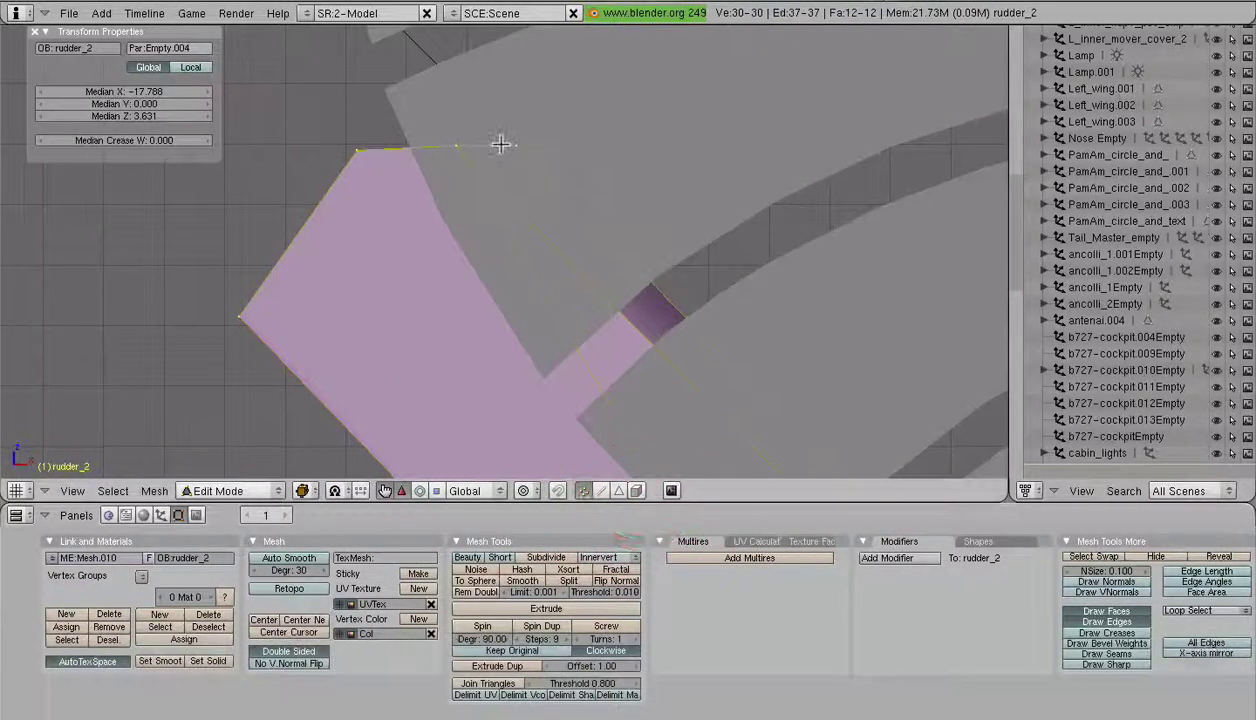
- Select the two end vertices of the lower rudder's top edge, separate them into their own object and leave edit mode
middle_drag(643, 135, 490, 229)
key(Tab)
key(Tab)
scroll(490, 229, up, 3)
right_click(431, 201)
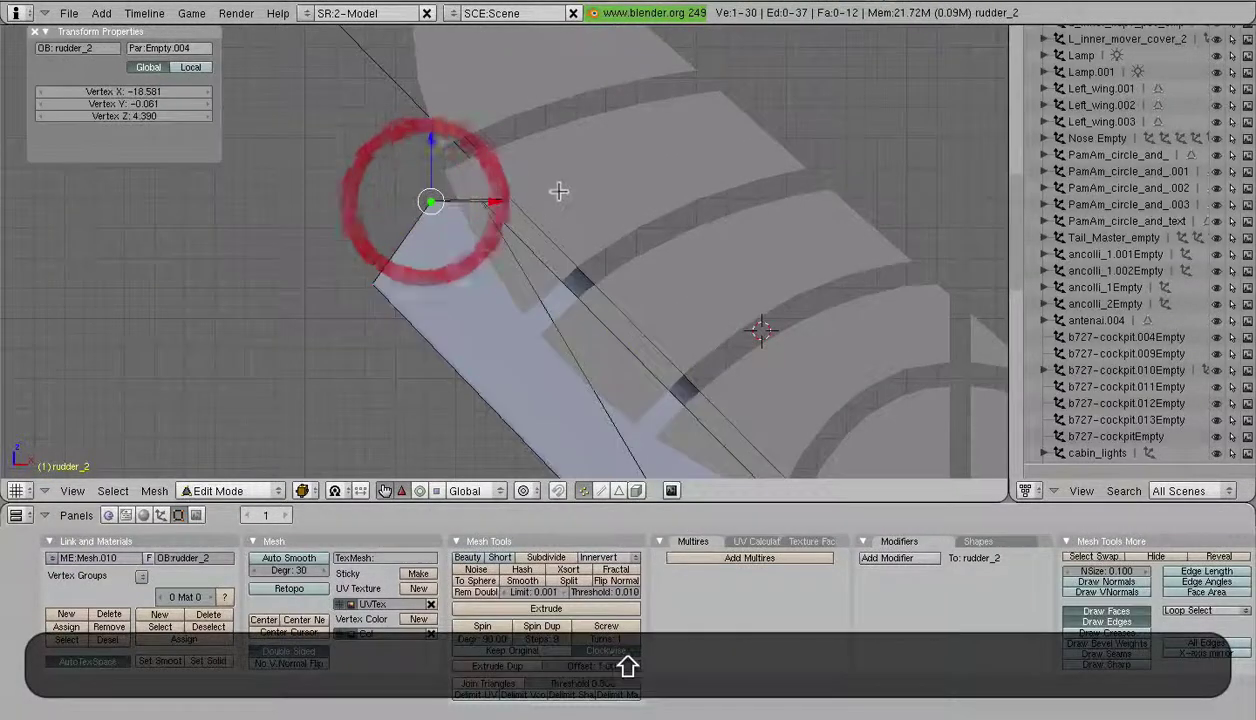
shift+right_click(557, 192)
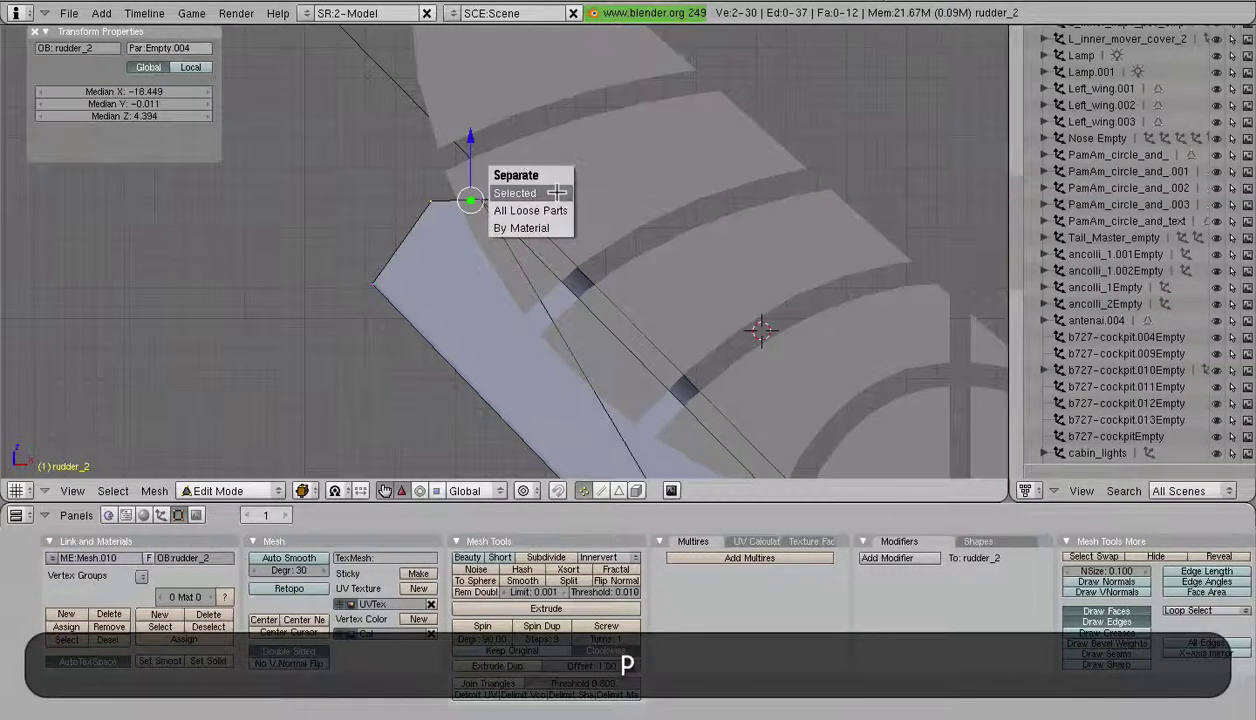
key(Return)
key(Tab)
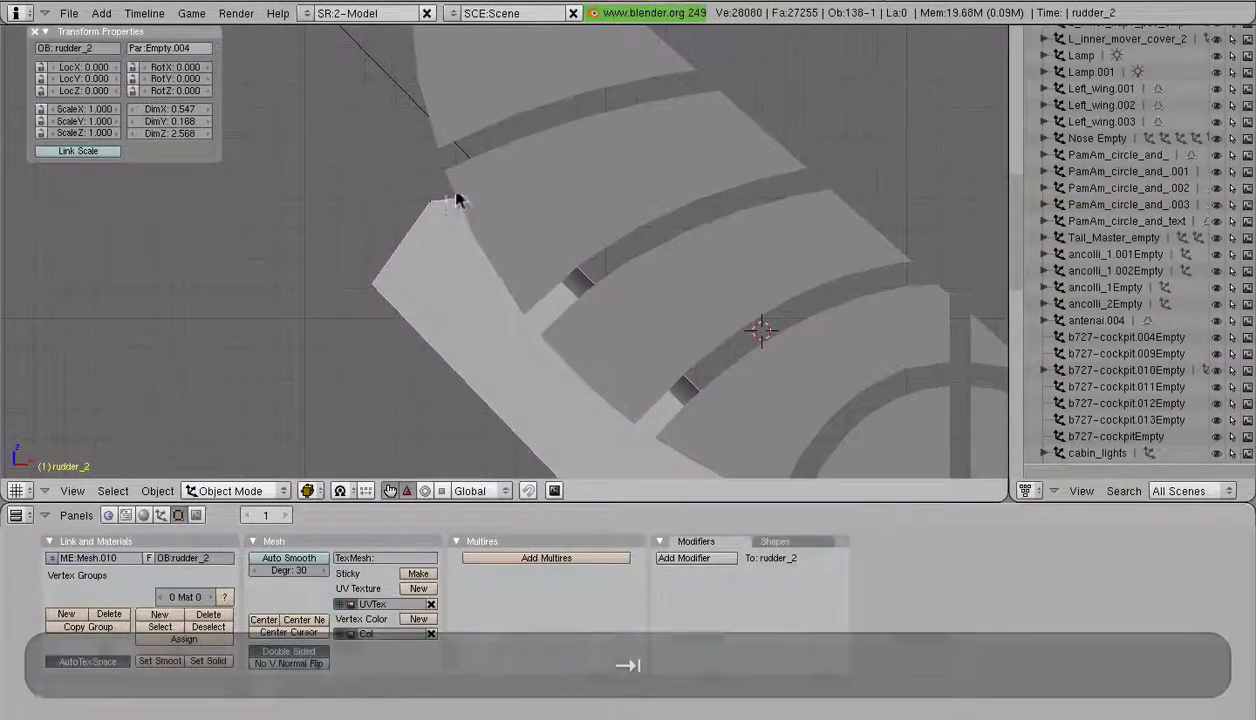
- Open the separated two-vertex object in edit mode and connect its vertices with an edge
right_click(440, 203)
right_click(434, 208)
key(Tab)
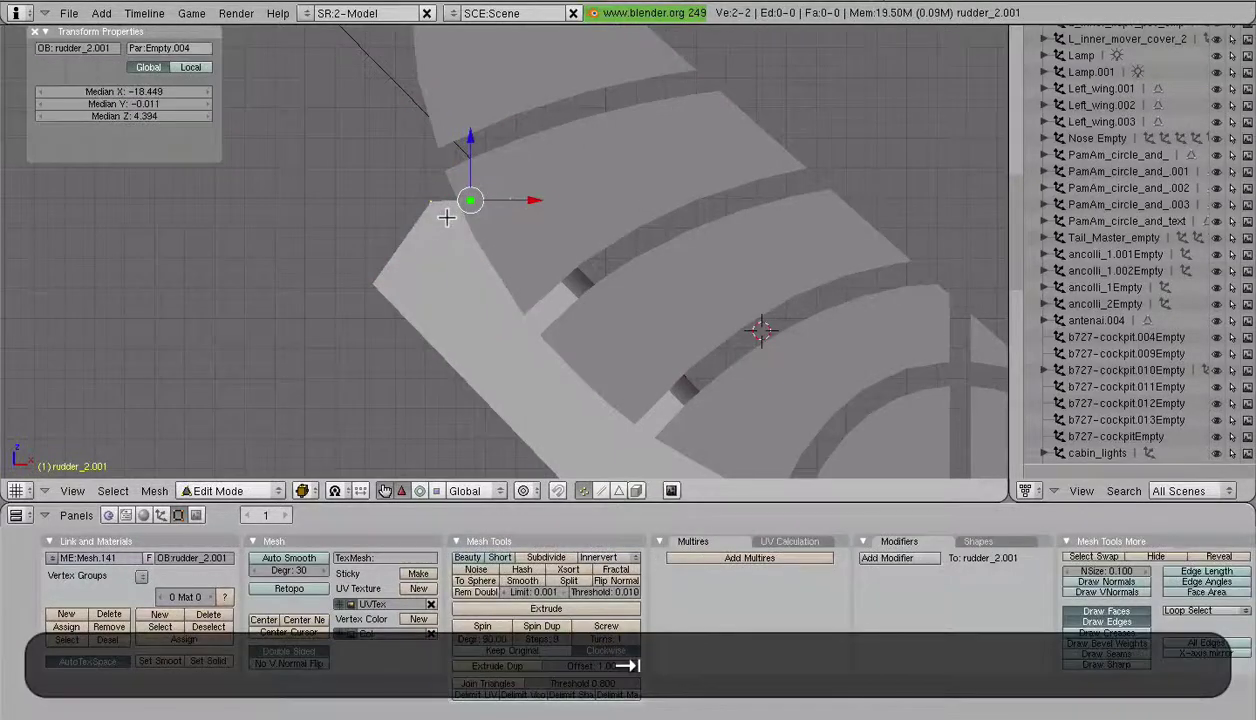
middle_drag(451, 203, 580, 255)
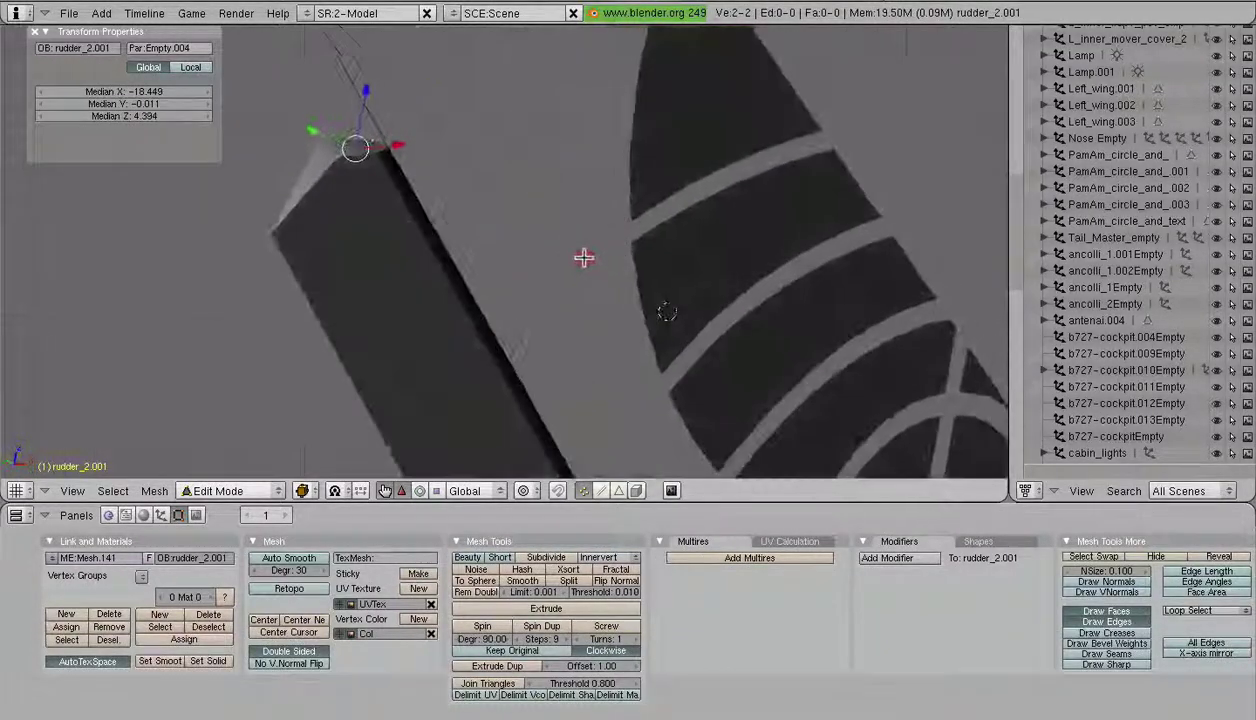
key(f)
middle_drag(387, 202, 290, 269)
middle_drag(453, 251, 494, 266)
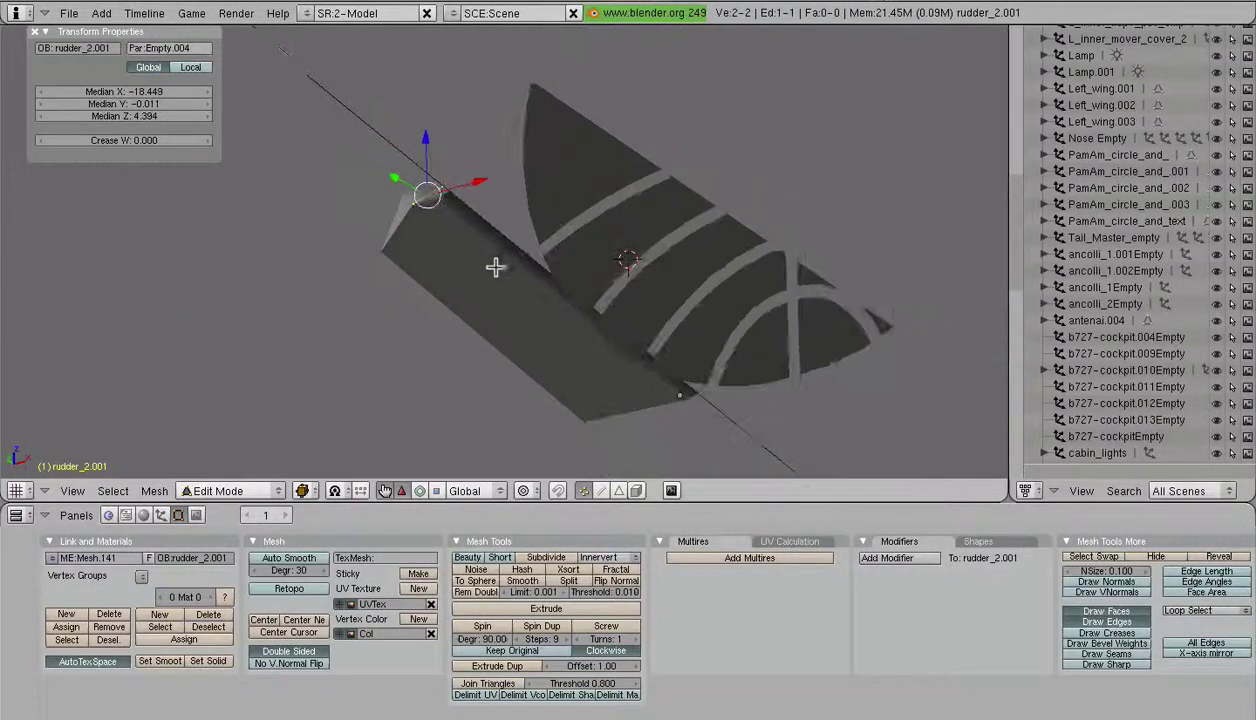
- Join the new top-edge object with the rudder-side logo piece, keeping the logo piece as the active object
key(Tab)
shift+right_click(590, 256)
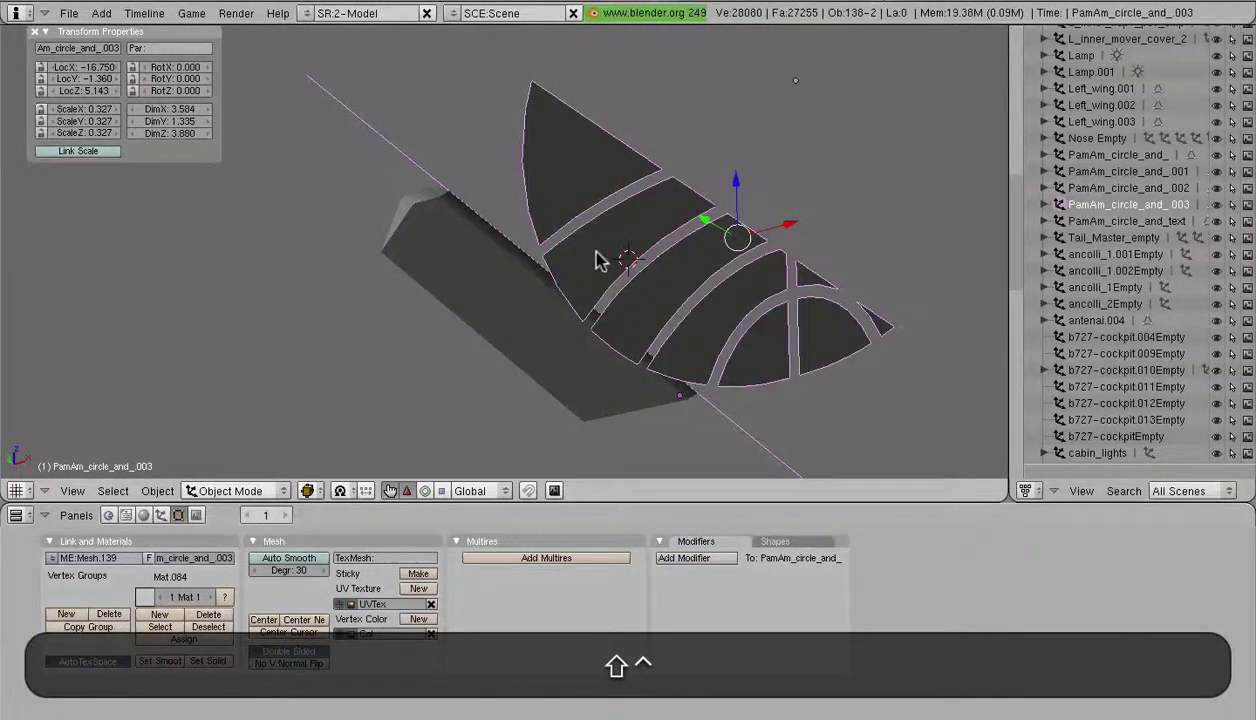
key(ctrl+j)
key(Return)
- Open the joined logo piece in edit mode and select only the two end vertices of the added rudder top edge
scroll(596, 258, up, 4)
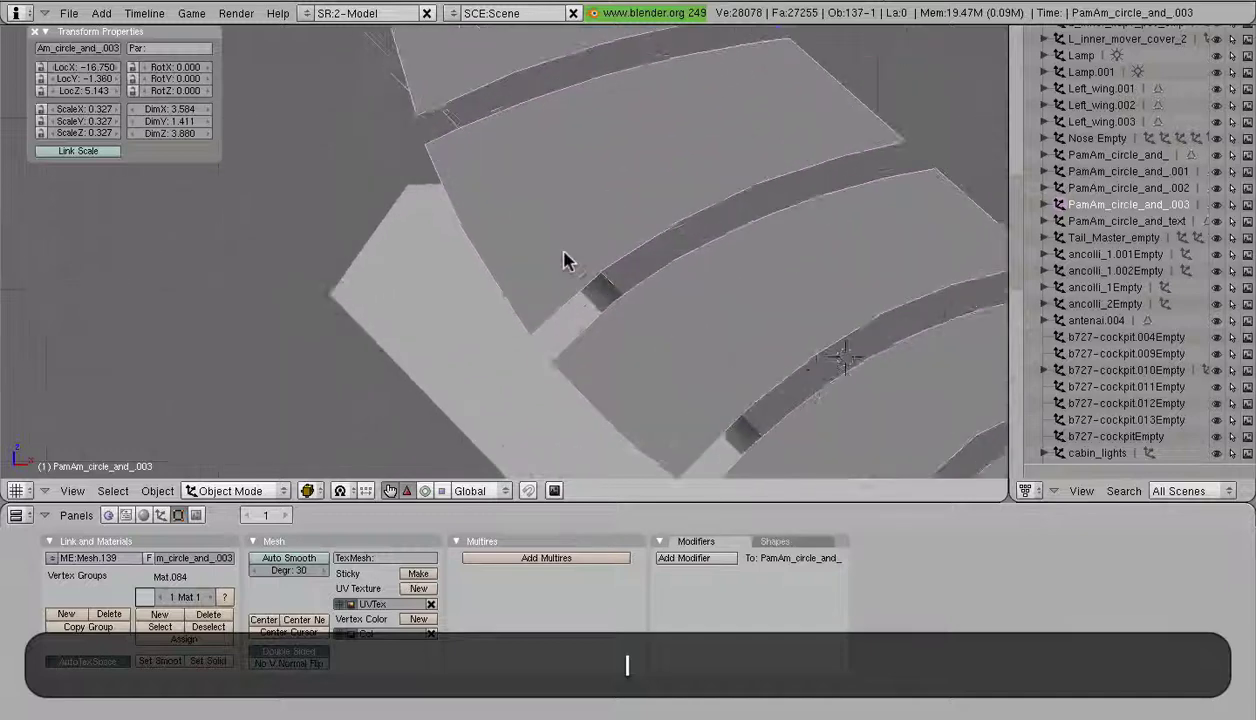
key(Tab)
scroll(511, 232, up, 2)
middle_drag(512, 232, 597, 249)
key(a)
right_click(322, 118)
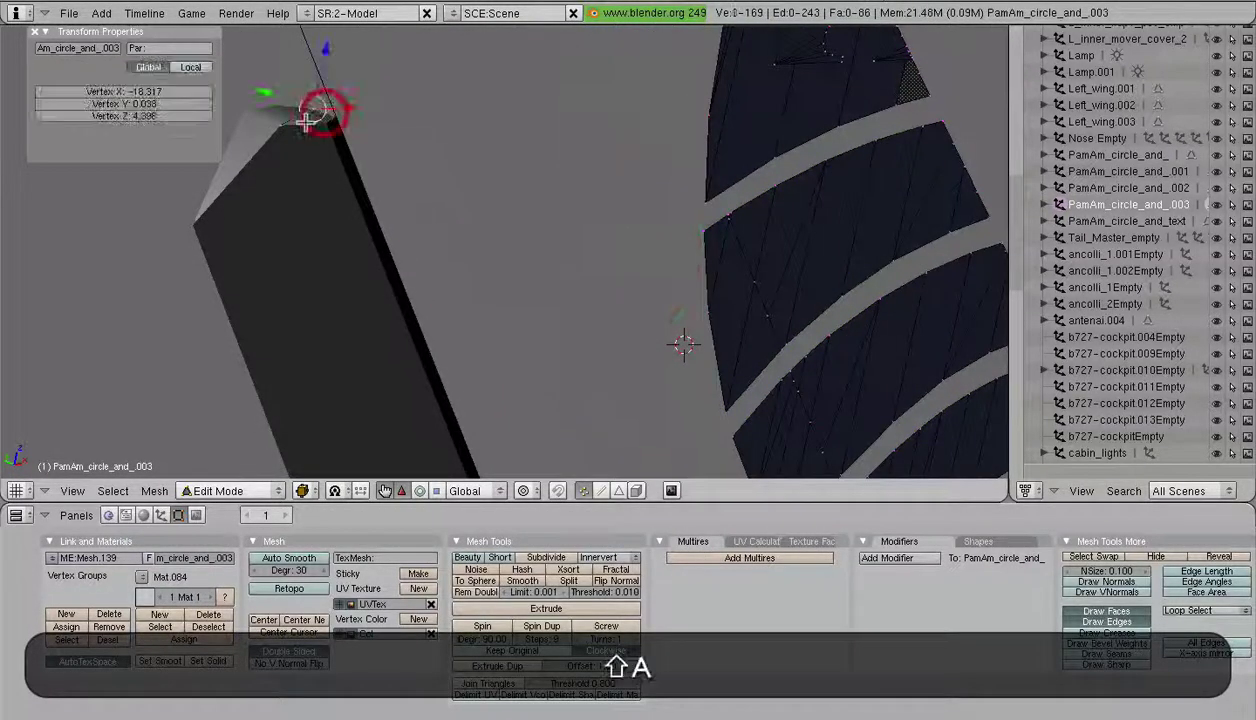
shift+right_click(300, 123)
- Scale up the selected top edge so it extends far across both sides of the logo stripe in front view
scroll(396, 143, down, 6)
key(s)
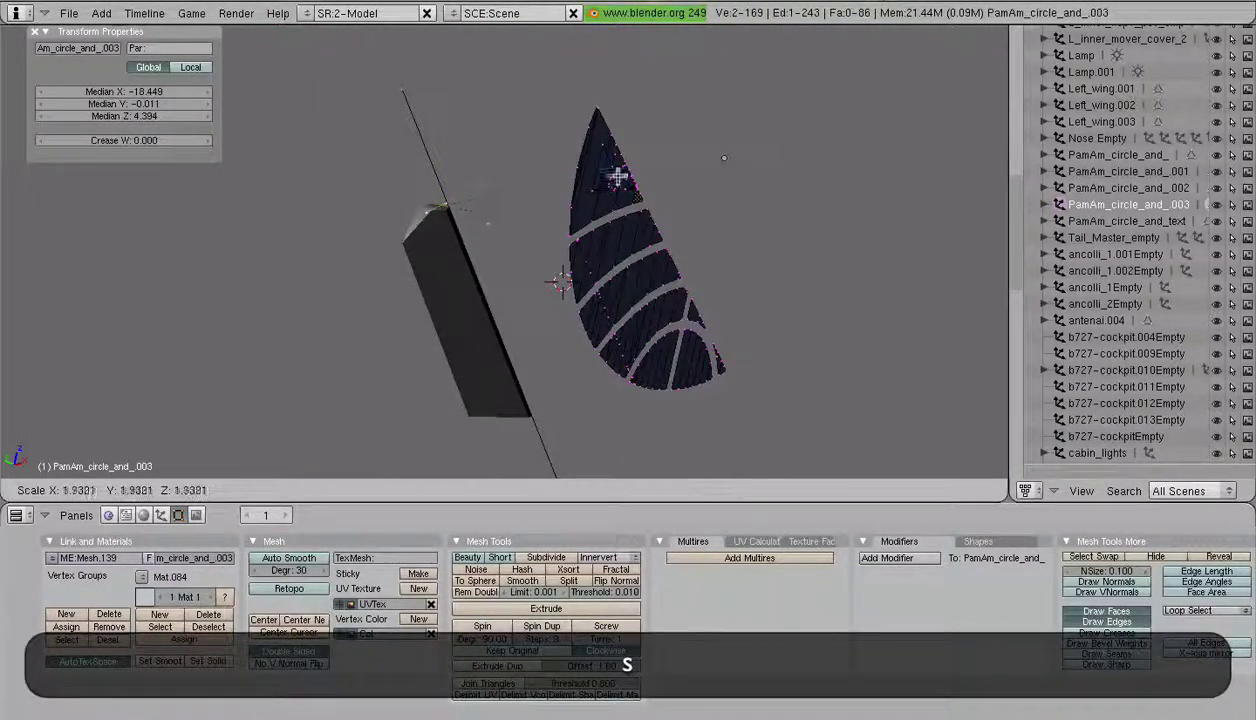
click(788, 146)
key(KP_1)
scroll(499, 234, up, 6)
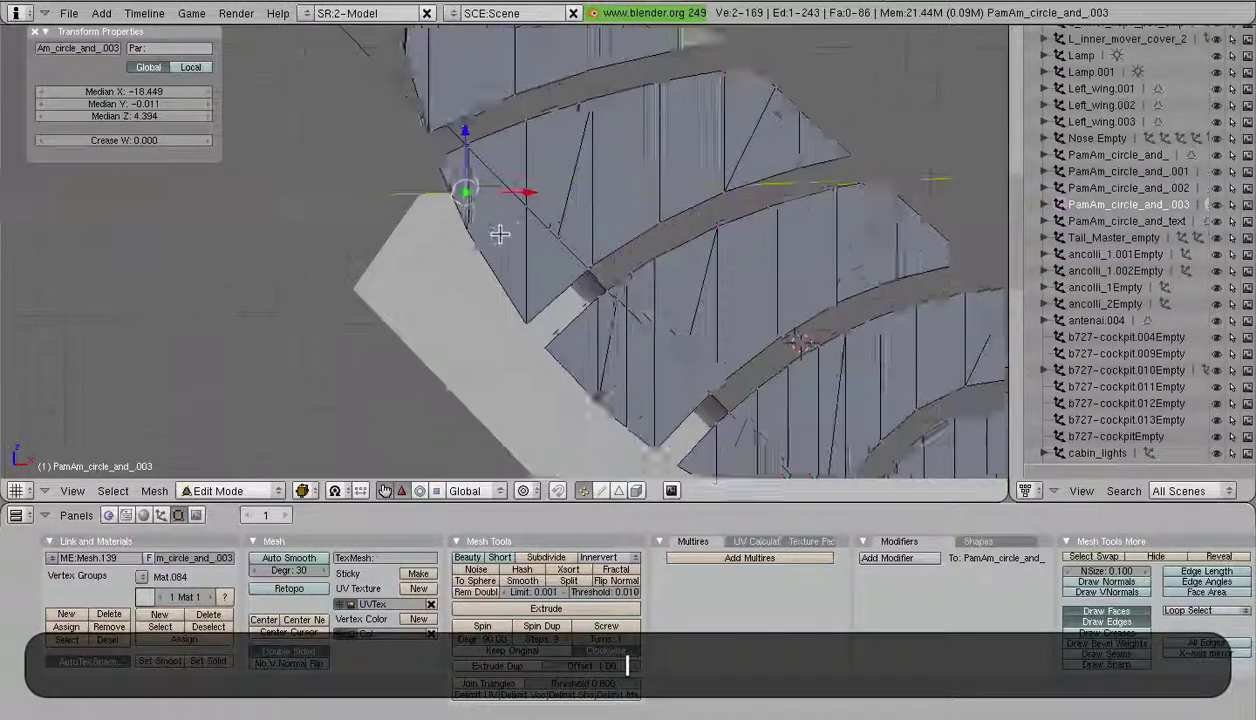
scroll(499, 234, down, 2)
shift+middle_drag(563, 199, 665, 223)
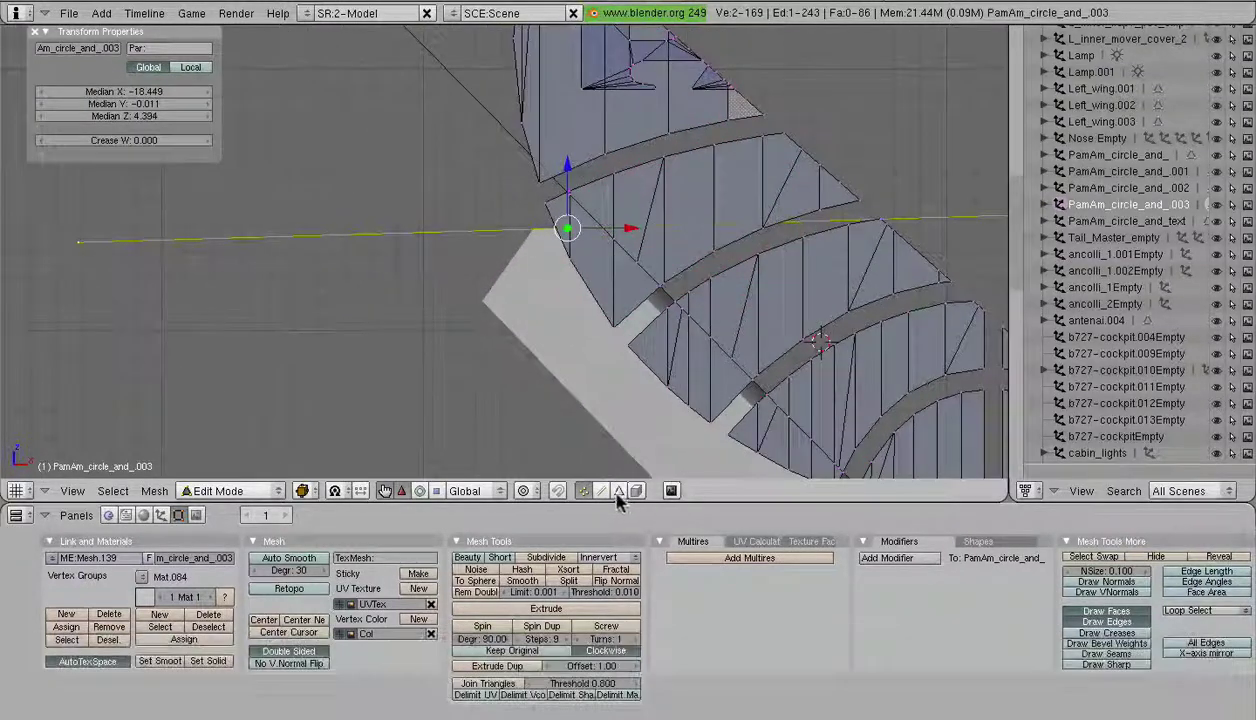
- Switch to face selection and select the two faces of the uppermost cut stripe that the extended top edge crosses
click(618, 493)
scroll(613, 210, up, 3)
shift+right_click(607, 183)
shift+right_click(653, 231)
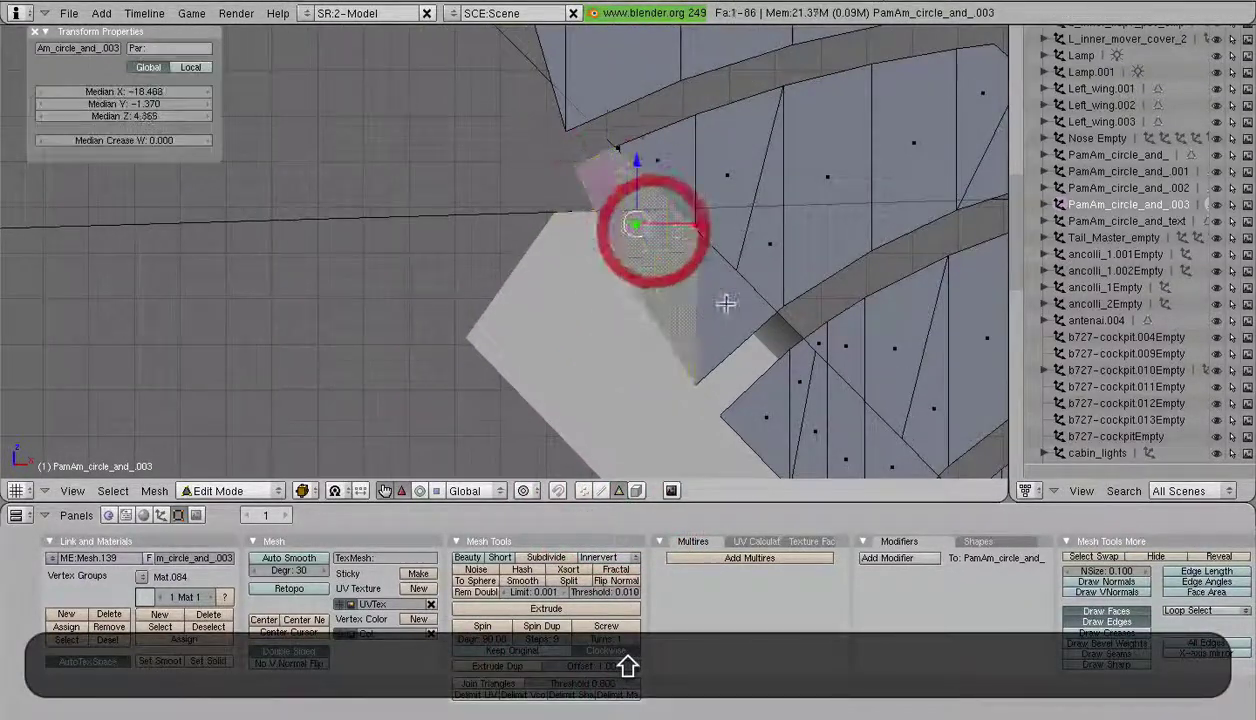
shift+middle_drag(726, 258, 651, 322)
scroll(611, 300, up, 6)
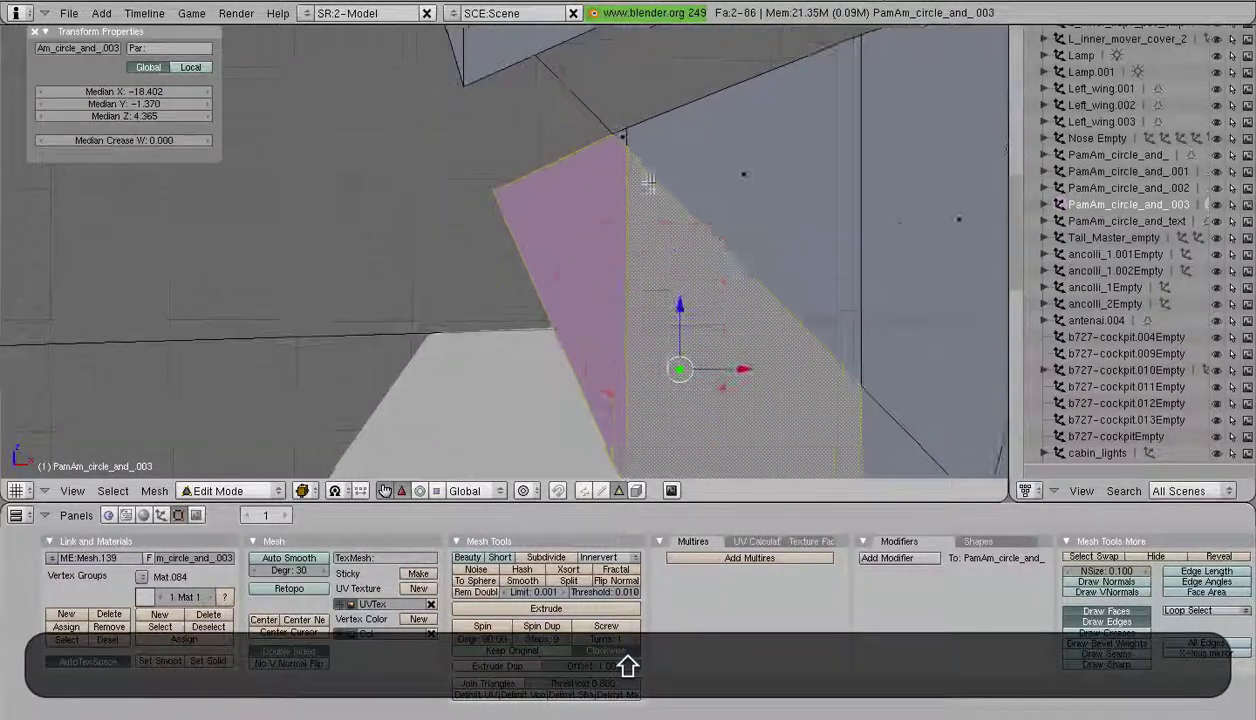
- Cut the two selected stripe faces along the extended rudder top edge using Knife (Exact)
scroll(604, 292, down, 7)
scroll(598, 286, down, 5)
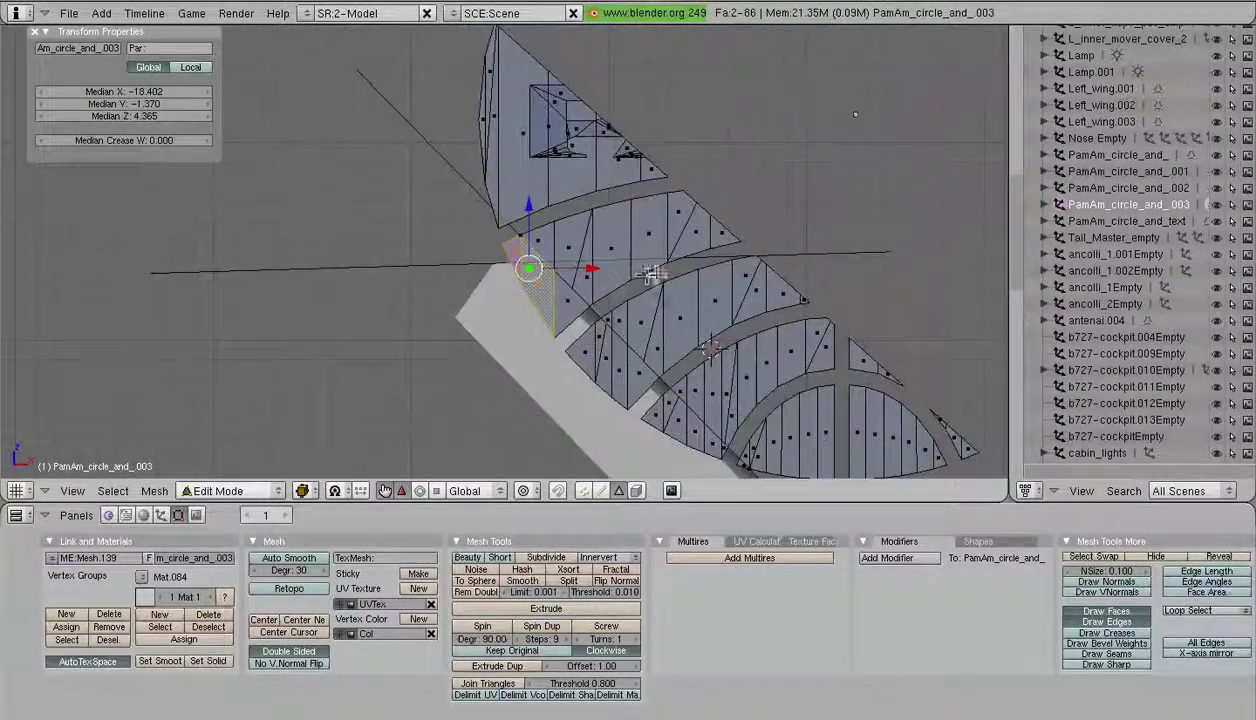
key(k)
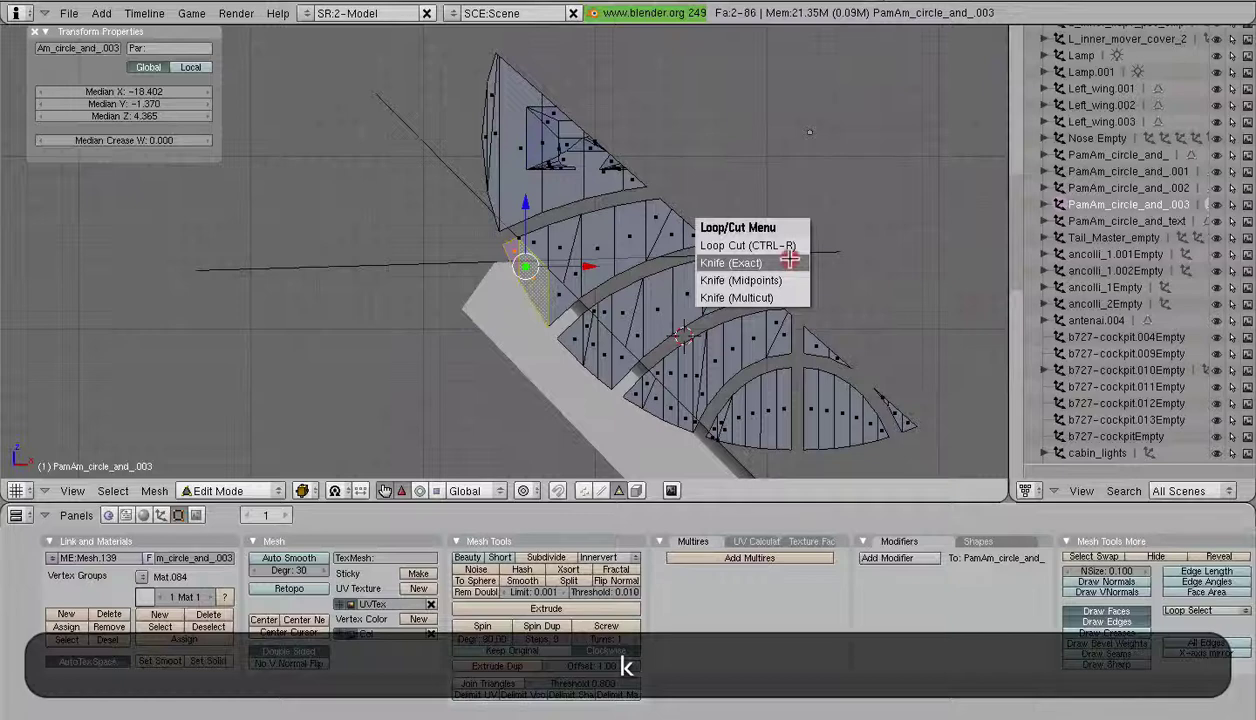
click(790, 262)
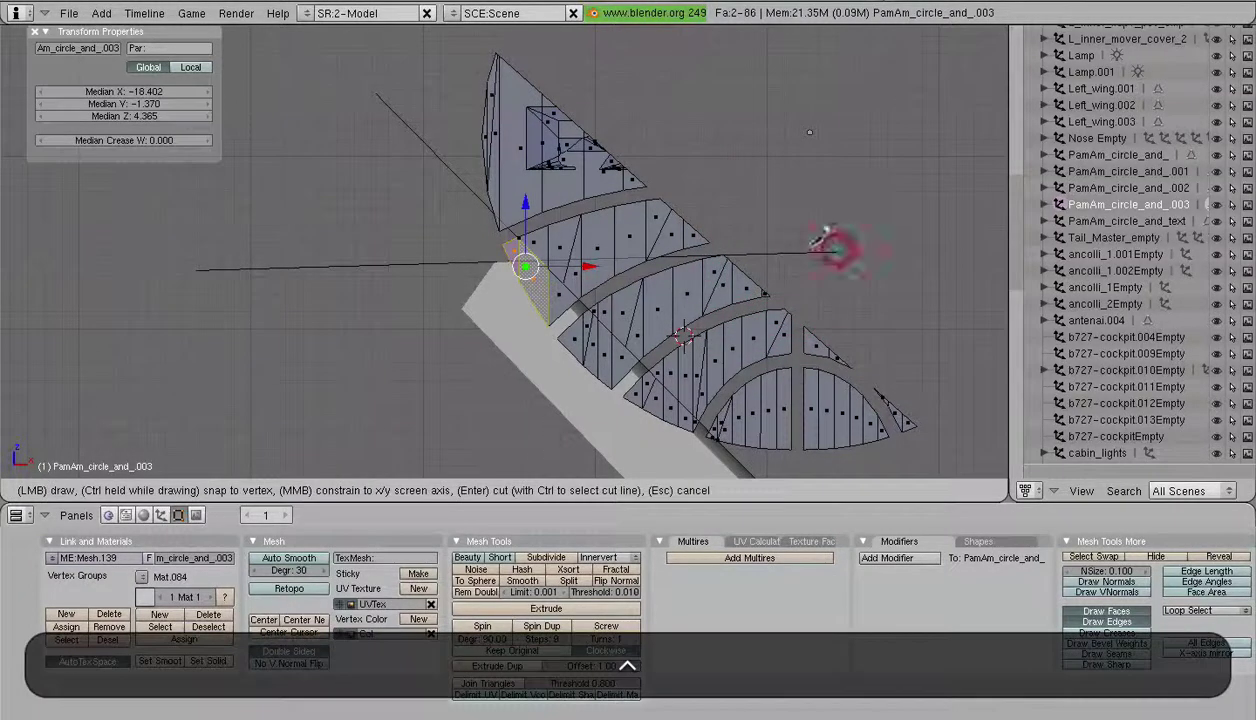
drag(192, 260, 230, 204)
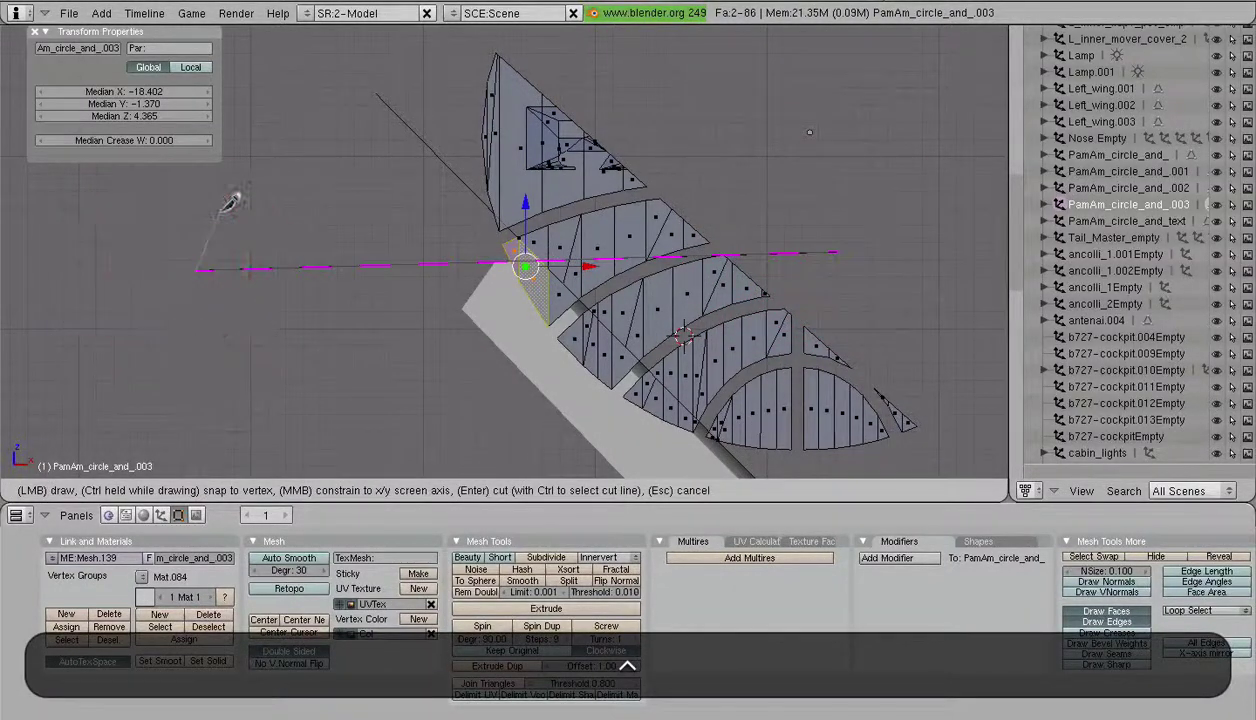
key(Return)
- Limit selection to visible geometry and select the faces of the uppermost cut stripe lying inside the lower rudder area, below the new cut
scroll(540, 275, up, 5)
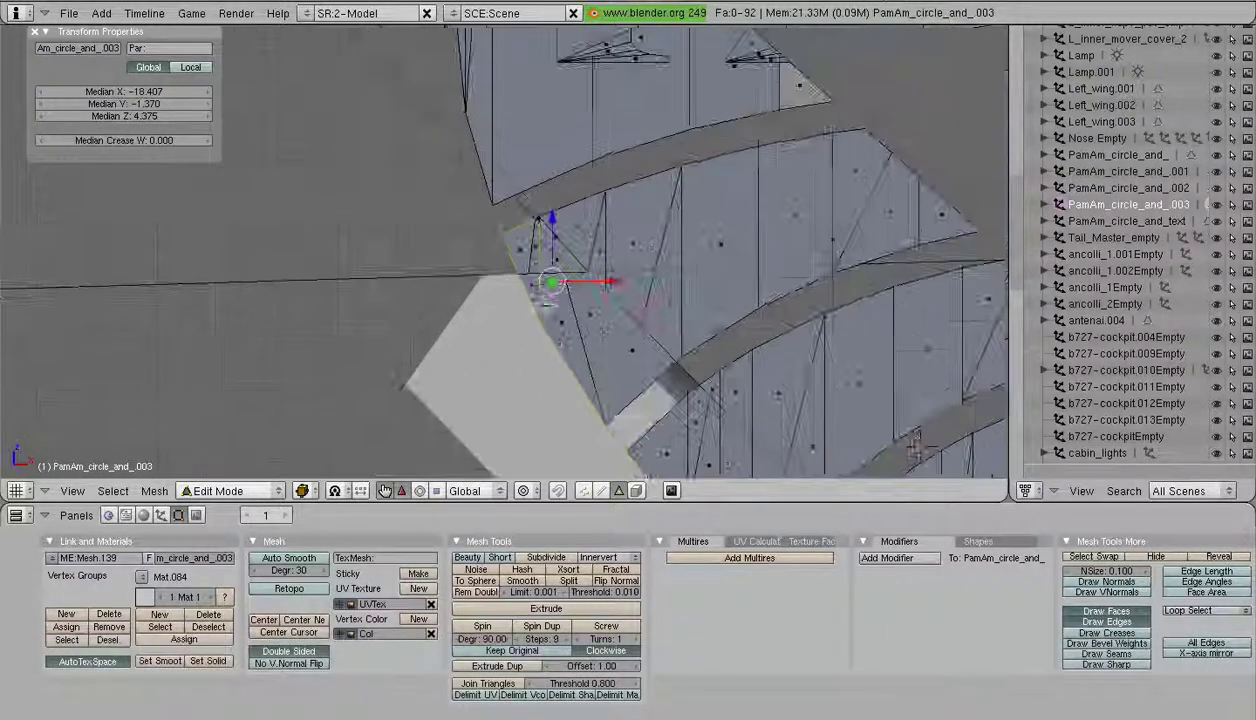
shift+middle_drag(594, 332, 510, 294)
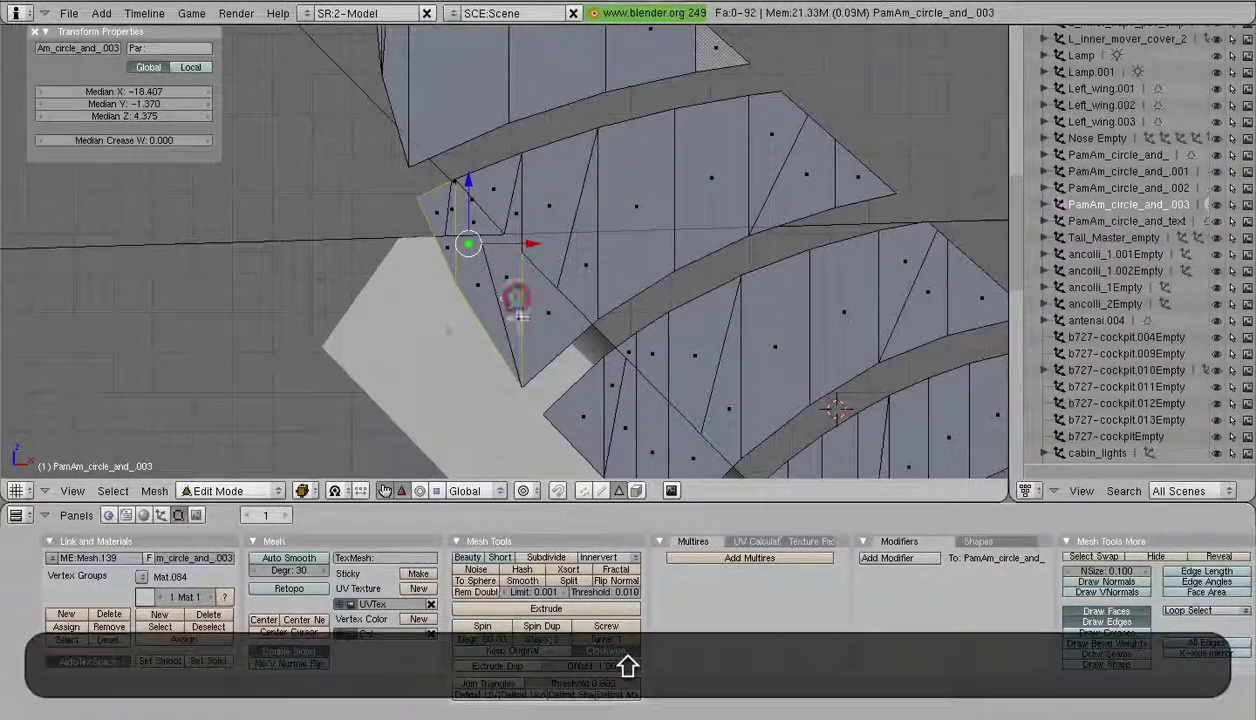
click(638, 490)
scroll(575, 384, up, 4)
right_click(387, 247)
shift+right_click(440, 277)
shift+right_click(499, 289)
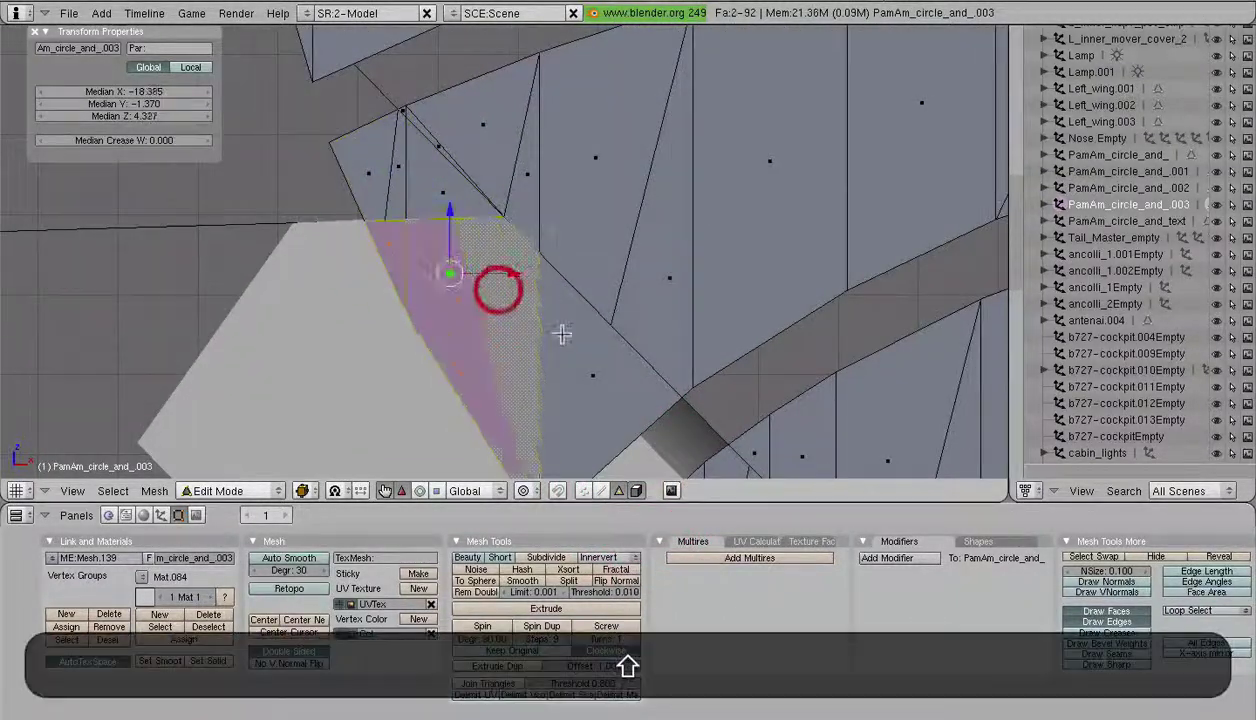
shift+right_click(575, 342)
- Add the rudder-side faces of the second stripe, up to the diagonal cut, to the selection using circle select
scroll(636, 381, down, 4)
shift+middle_drag(636, 381, 530, 214)
scroll(534, 212, up, 3)
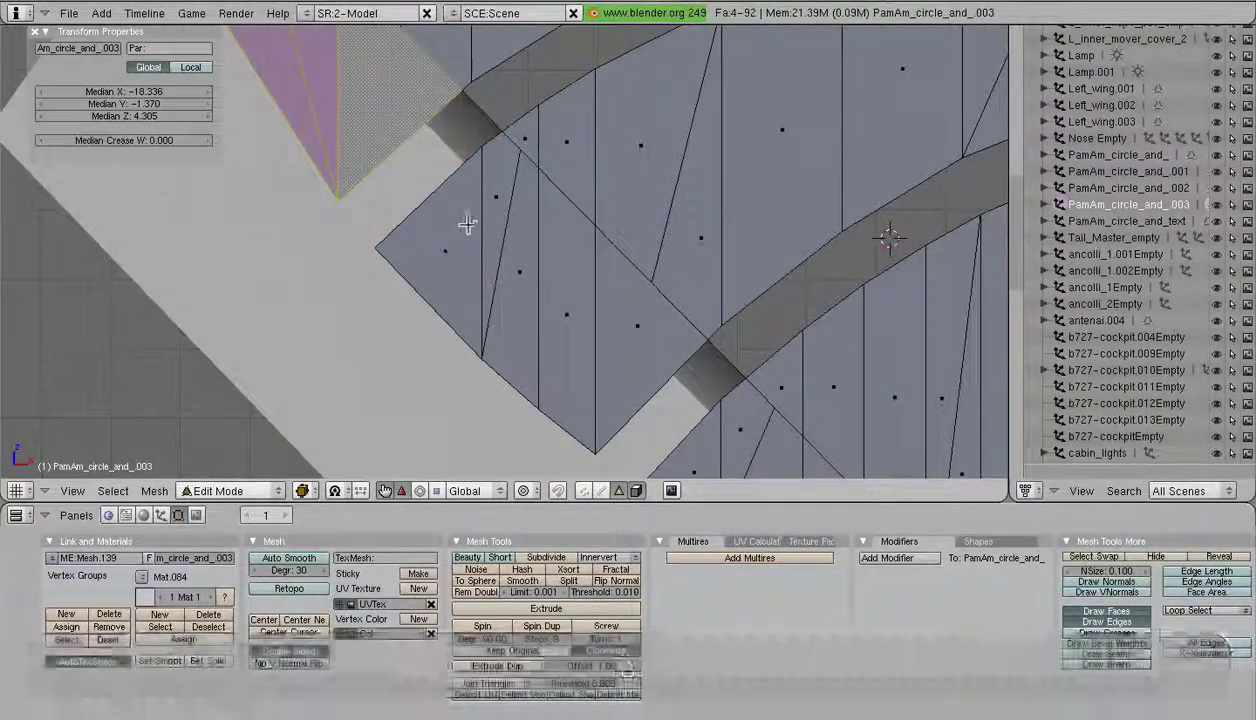
key(b)
- Add the rudder-side faces of the third stripe and the small corner triangles of the semicircle piece to the selection
key(b)
shift+middle_drag(525, 313, 478, 211)
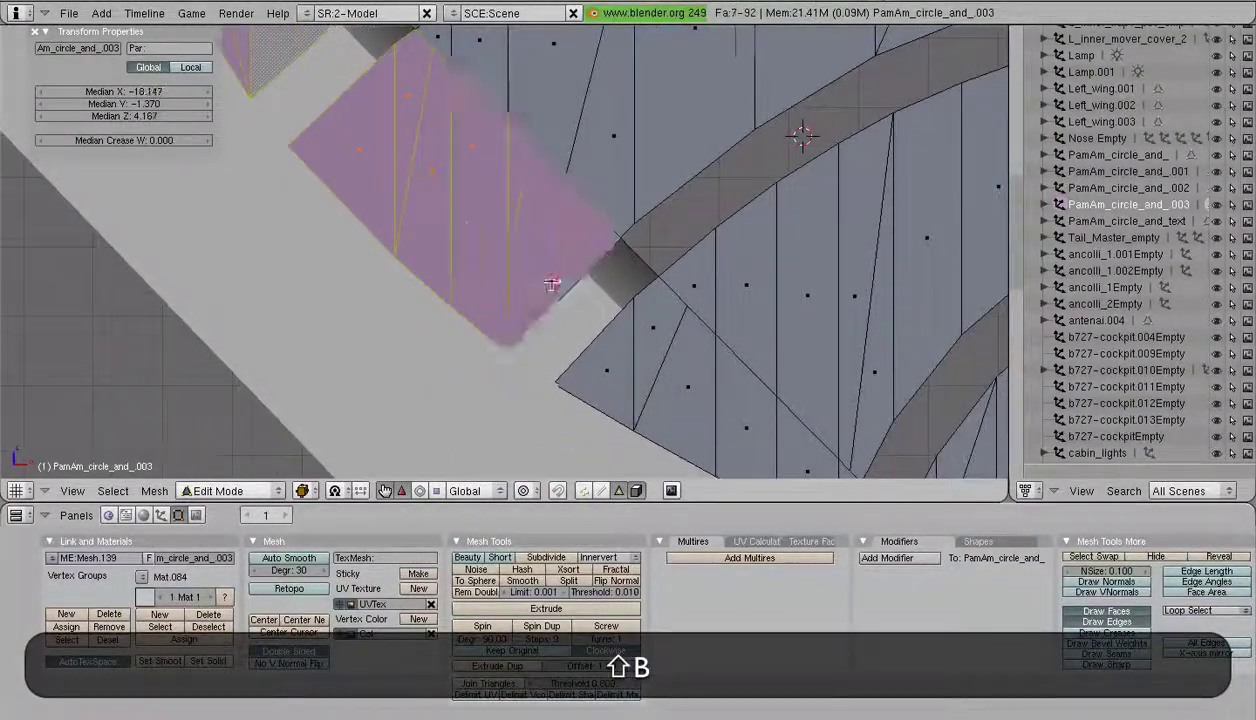
drag(552, 284, 563, 291)
shift+middle_drag(588, 309, 500, 197)
shift+middle_drag(598, 276, 502, 208)
key(b)
key(b)
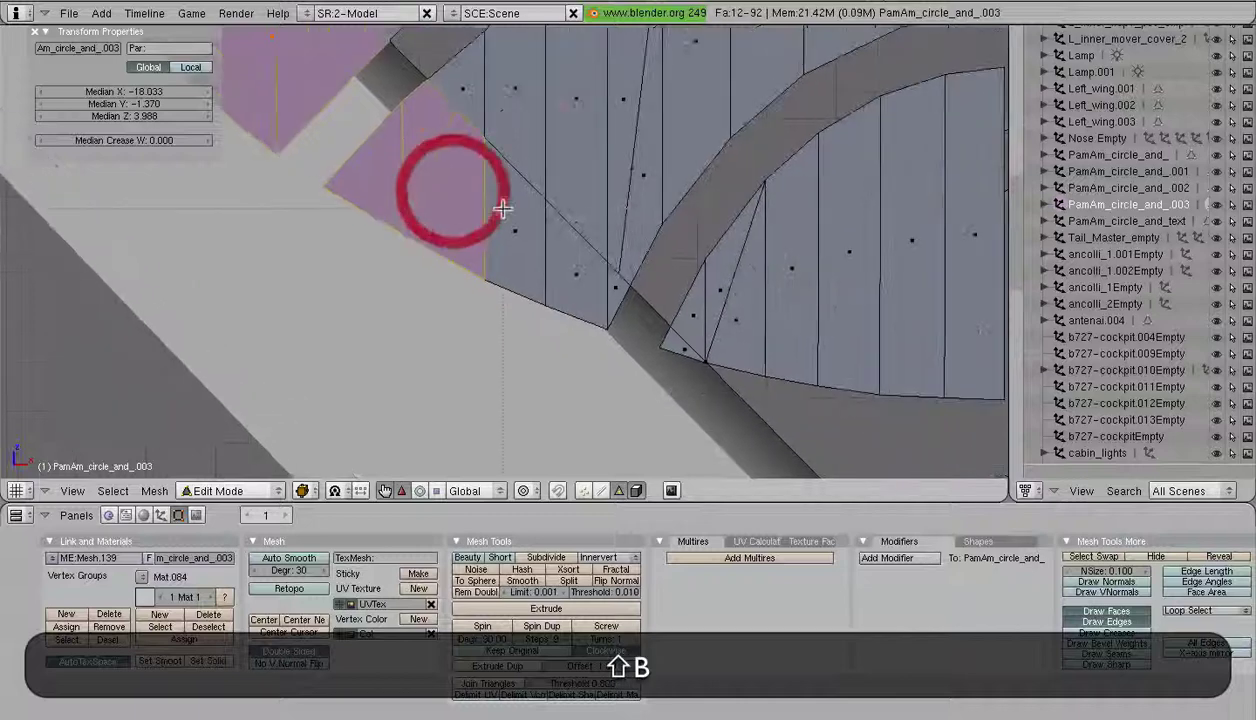
drag(621, 338, 616, 331)
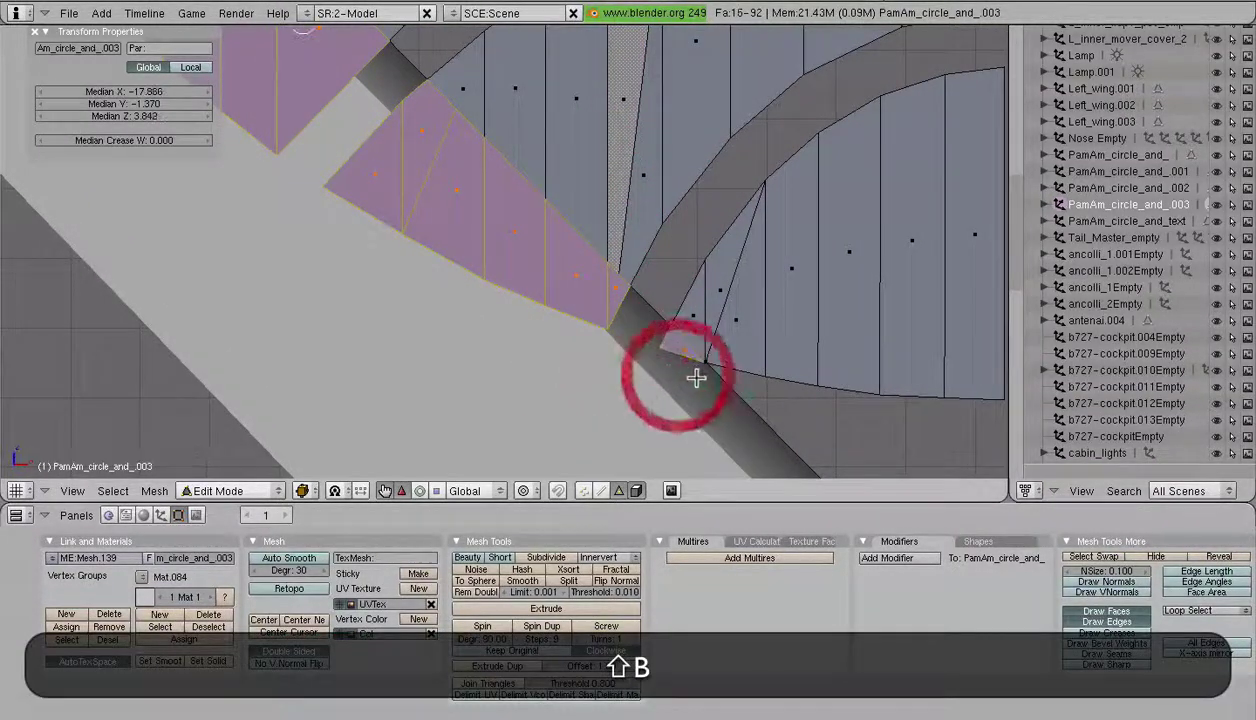
shift+middle_drag(696, 378, 586, 292)
scroll(586, 292, up, 11)
shift+middle_drag(780, 358, 401, 248)
scroll(746, 334, up, 5)
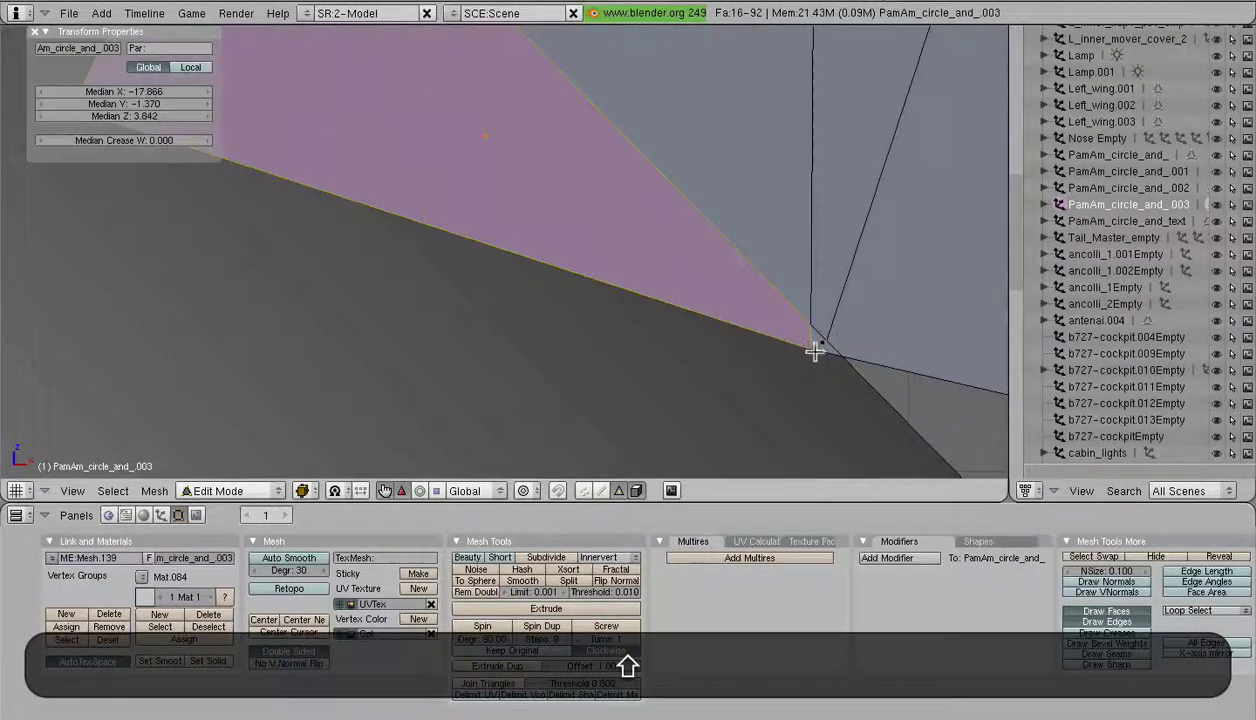
scroll(843, 333, down, 5)
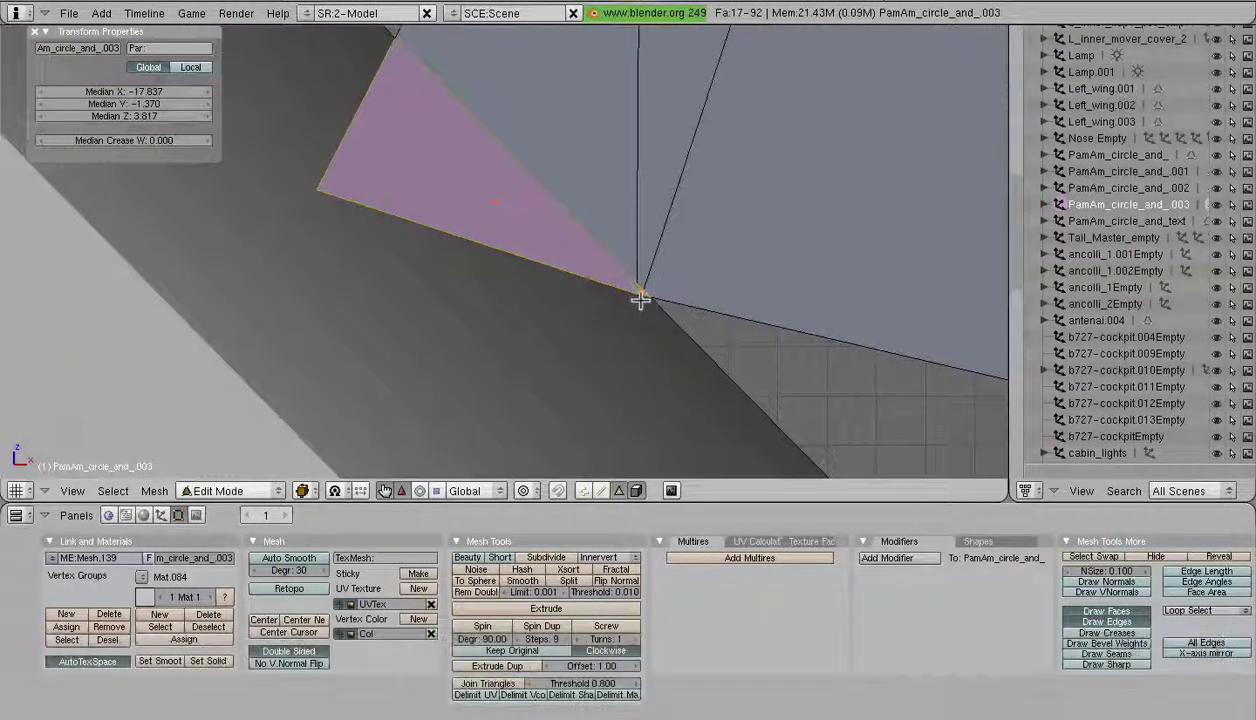
scroll(634, 293, down, 8)
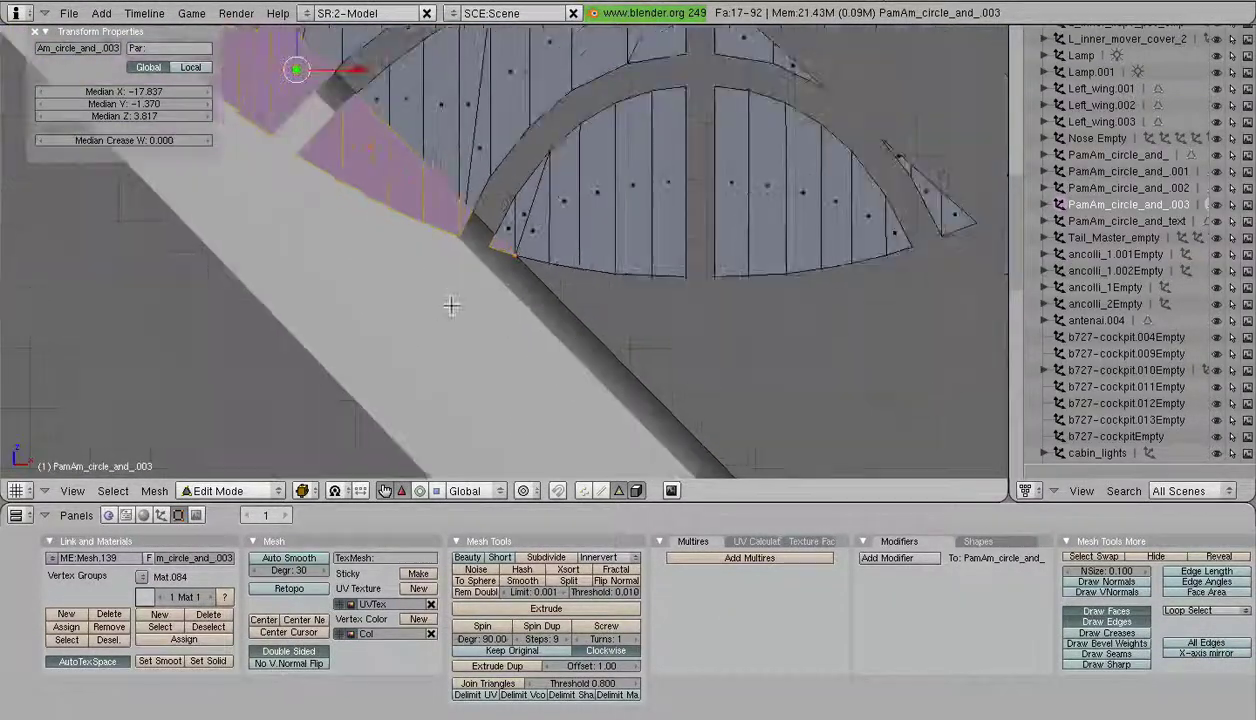
- Separate the selected lower-rudder faces into a new object
scroll(550, 335, down, 3)
middle_drag(544, 317, 565, 362)
key(p)
click(518, 316)
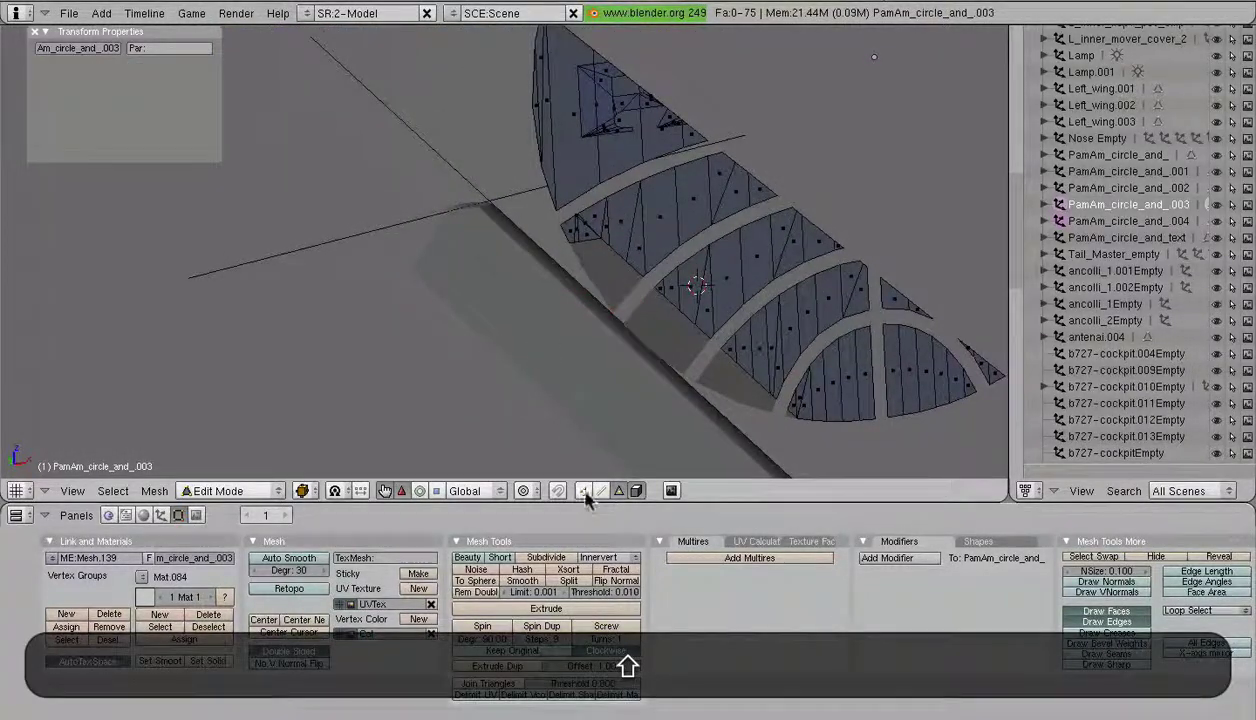
- Switch to vertex selection and delete the end vertices of both extended rudder edges used as cutting guides
click(586, 492)
scroll(450, 365, down, 3)
right_click(314, 257)
shift+right_click(370, 109)
shift+right_click(678, 165)
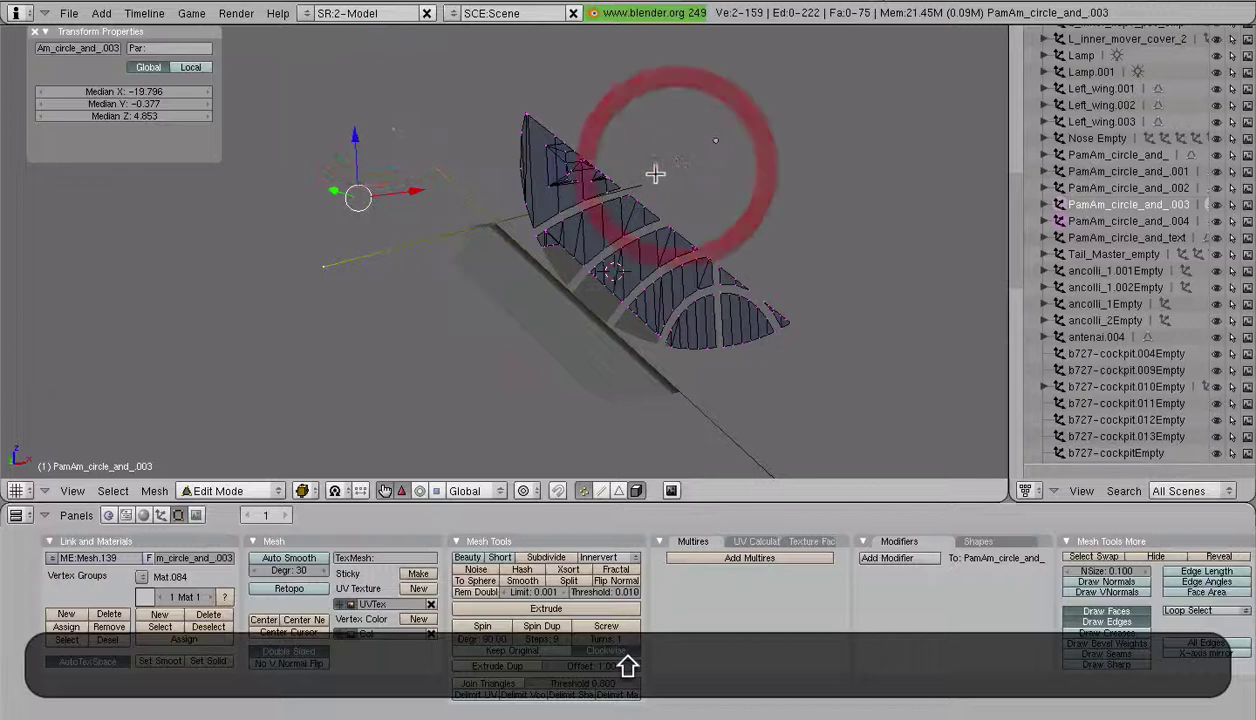
shift+middle_drag(655, 174, 572, 4)
shift+right_click(695, 300)
scroll(664, 272, down, 3)
shift+middle_drag(562, 248, 617, 306)
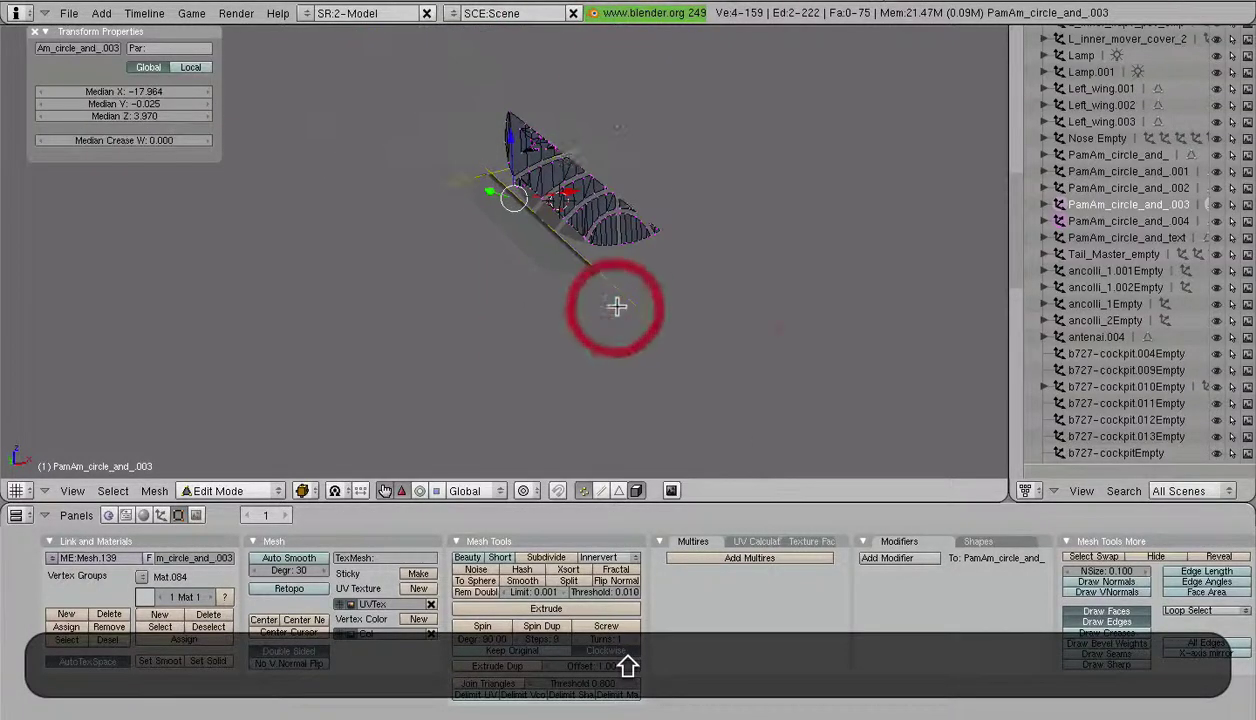
key(x)
click(585, 292)
- Leave edit mode and exit local view to return to the full aircraft scene
scroll(574, 290, up, 4)
key(Tab)
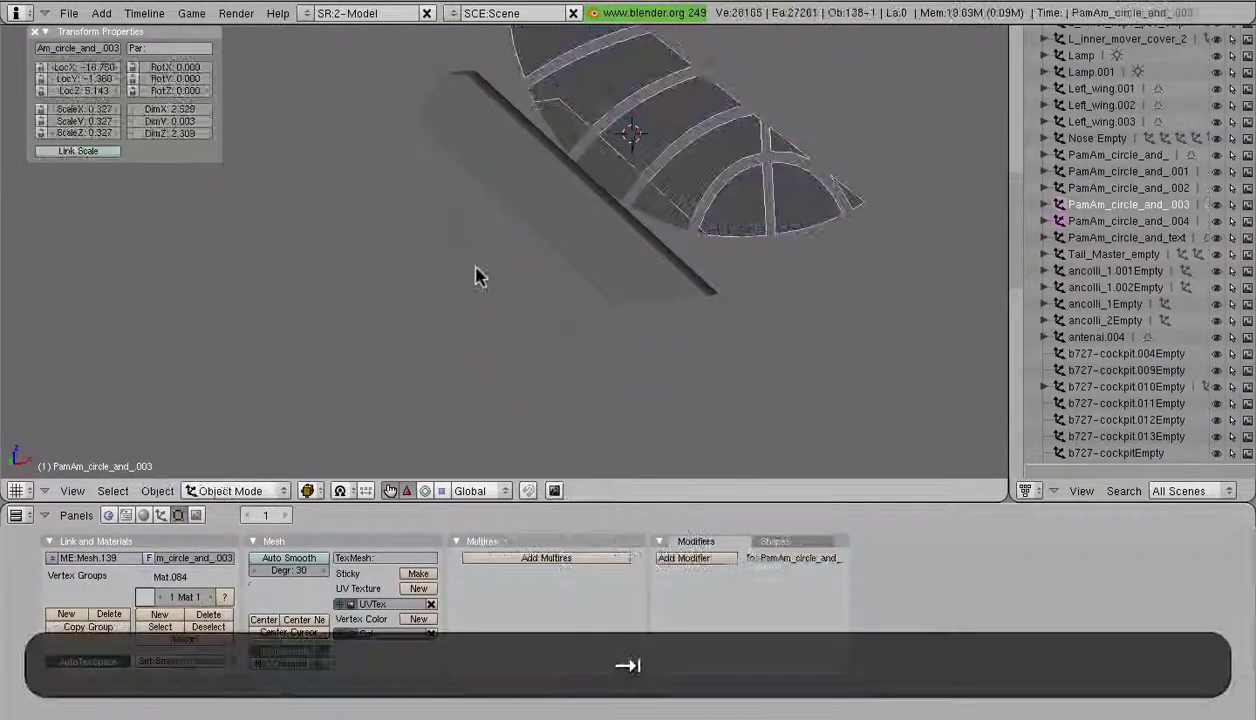
key(KP_Divide)
scroll(480, 270, down, 5)
middle_drag(524, 250, 594, 255)
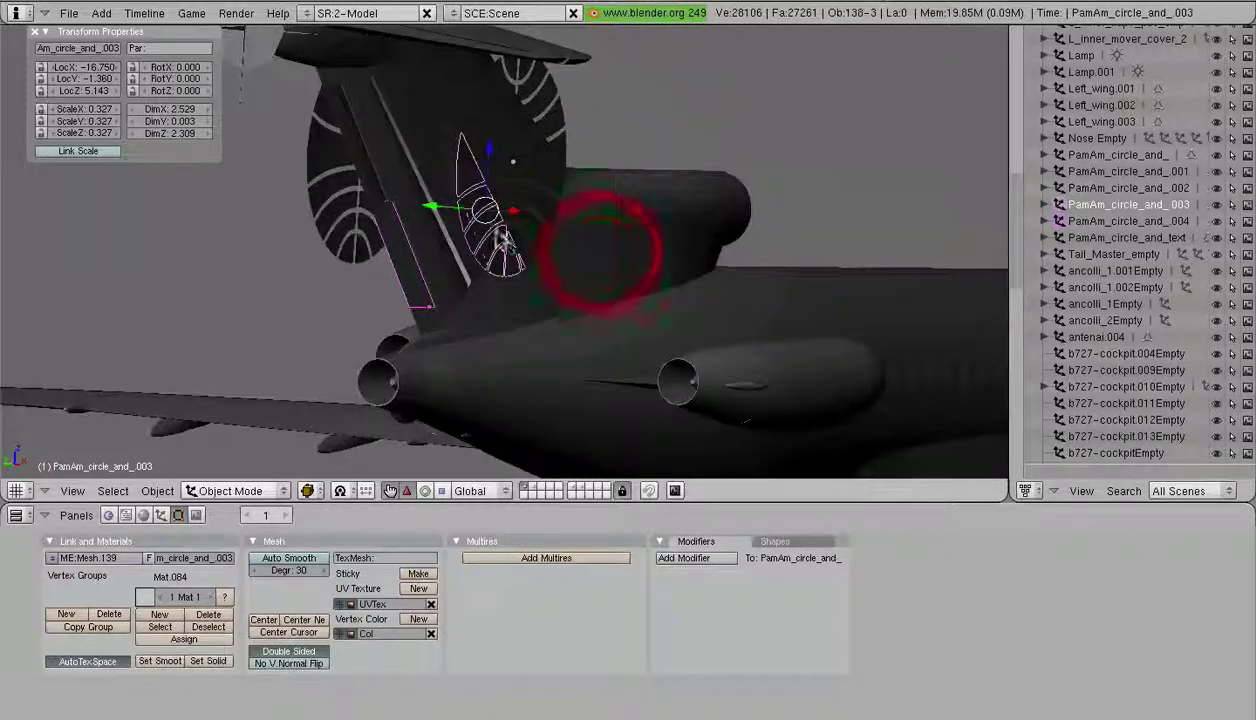
- Select the separated lower-rudder piece and the remaining logo piece in turn, examining how the split fits the tail
scroll(424, 210, up, 5)
right_click(422, 216)
middle_drag(485, 219, 356, 216)
shift+middle_drag(556, 234, 435, 320)
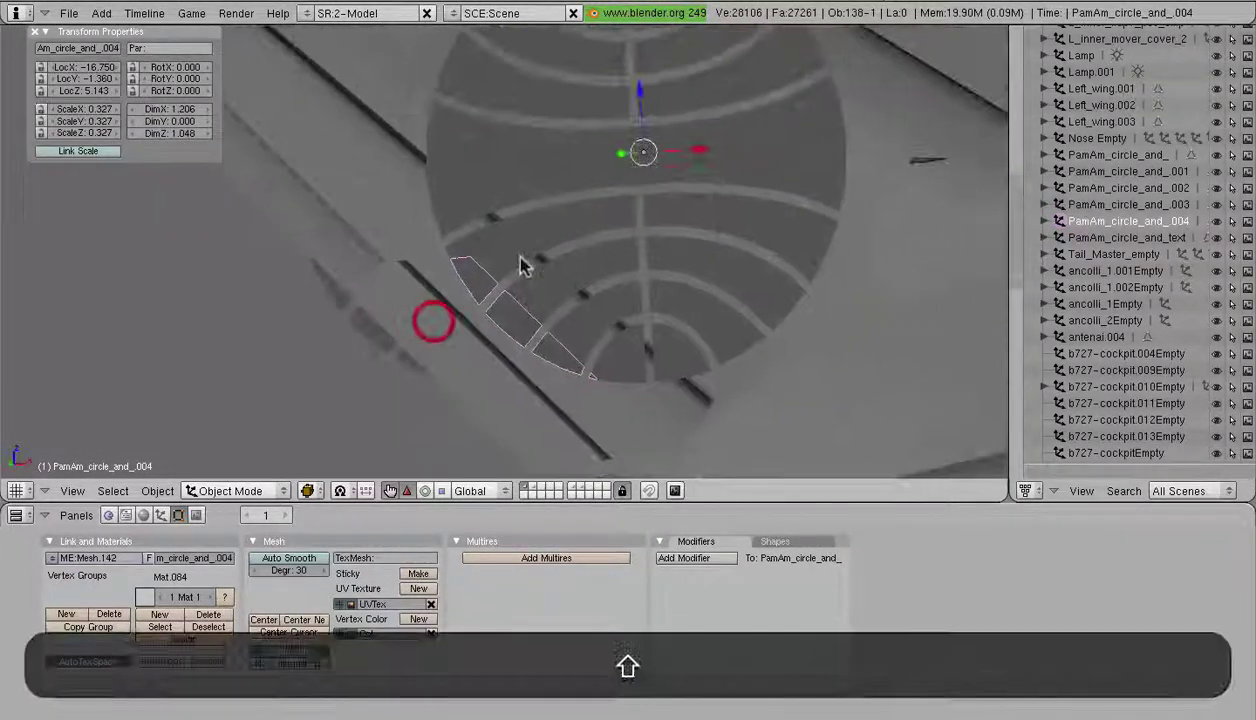
shift+right_click(527, 236)
right_click(436, 170)
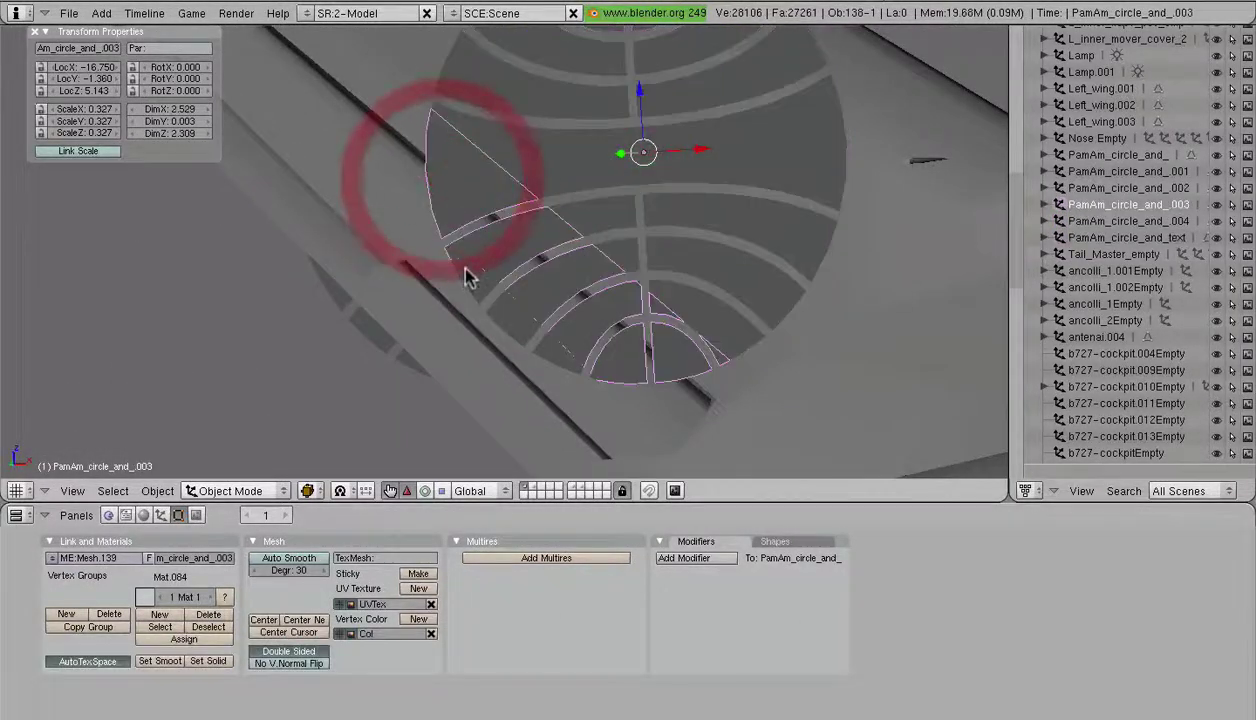
middle_drag(468, 271, 608, 233)
scroll(447, 228, down, 3)
scroll(449, 190, up, 2)
middle_drag(451, 213, 342, 214)
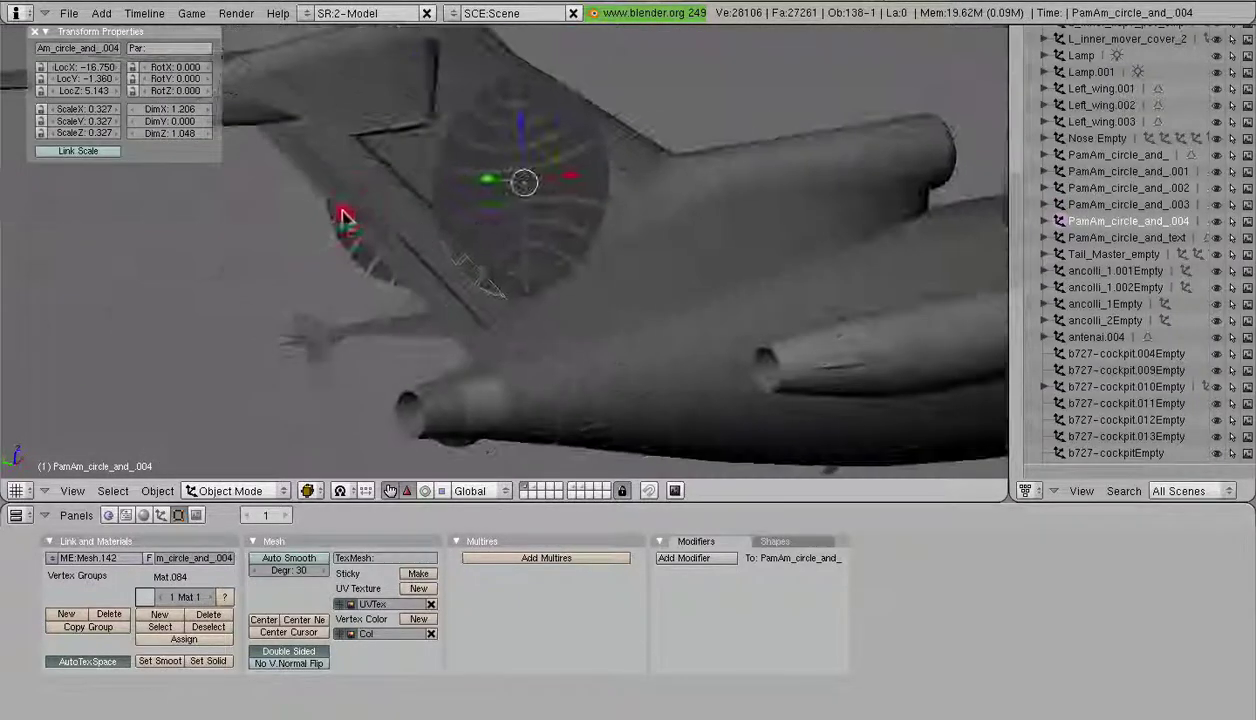